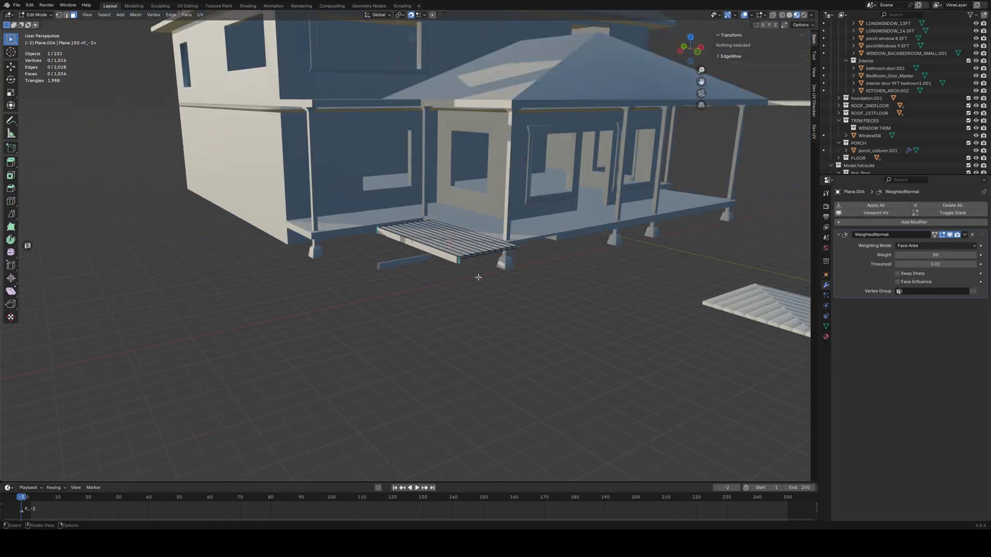
Step: Look over the assembled house and the modular wall, column and roof pieces laid out around it
{"action": "scroll", "coordinate": [552, 241], "scroll_direction": "up", "scroll_amount": 3}
{"action": "middle_click_drag", "start_coordinate": [553, 241], "coordinate": [466, 421], "text": "shift"}
{"action": "middle_click_drag", "start_coordinate": [395, 304], "coordinate": [439, 284]}
{"action": "scroll", "coordinate": [439, 284], "scroll_direction": "down", "scroll_amount": 7}
{"action": "scroll", "coordinate": [551, 294], "scroll_direction": "up", "scroll_amount": 1}
{"action": "middle_click_drag", "start_coordinate": [550, 294], "coordinate": [502, 301]}
{"action": "middle_click_drag", "start_coordinate": [366, 351], "coordinate": [461, 215], "text": "shift"}
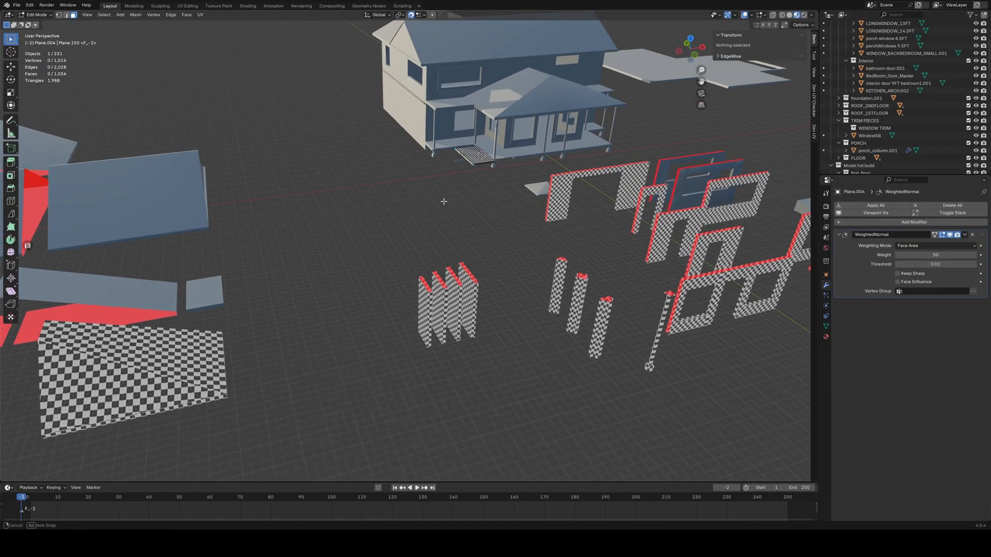
{"action": "middle_click_drag", "start_coordinate": [418, 182], "coordinate": [412, 211]}
{"action": "middle_click_drag", "start_coordinate": [389, 173], "coordinate": [403, 191]}
{"action": "middle_click_drag", "start_coordinate": [310, 253], "coordinate": [562, 295], "text": "shift"}
{"action": "middle_click_drag", "start_coordinate": [381, 214], "coordinate": [394, 354]}
{"action": "middle_click_drag", "start_coordinate": [465, 305], "coordinate": [387, 260]}
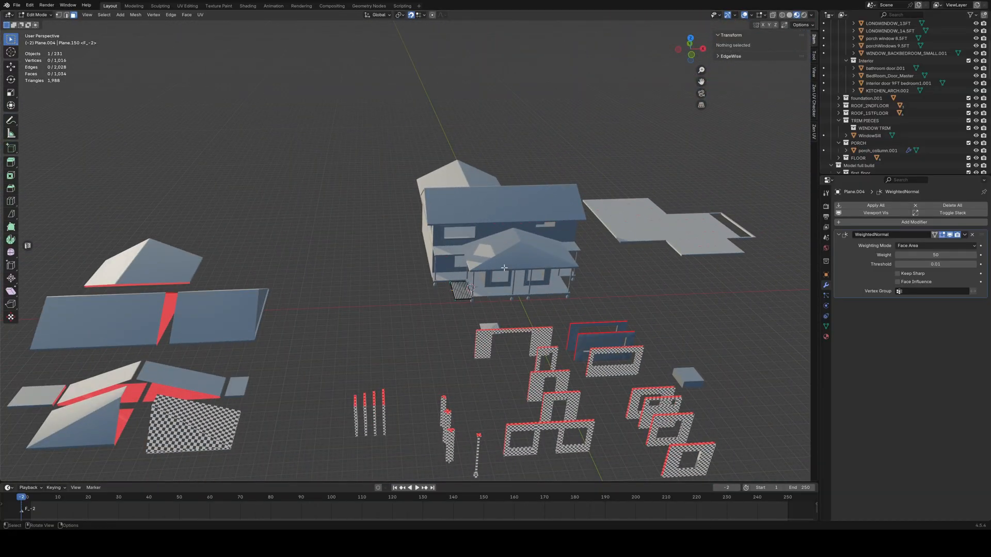
Step: Examine the side of the house and the checker-textured wall pieces standing next to it
{"action": "scroll", "coordinate": [504, 268], "scroll_direction": "up", "scroll_amount": 6}
{"action": "middle_click_drag", "start_coordinate": [506, 274], "coordinate": [536, 335]}
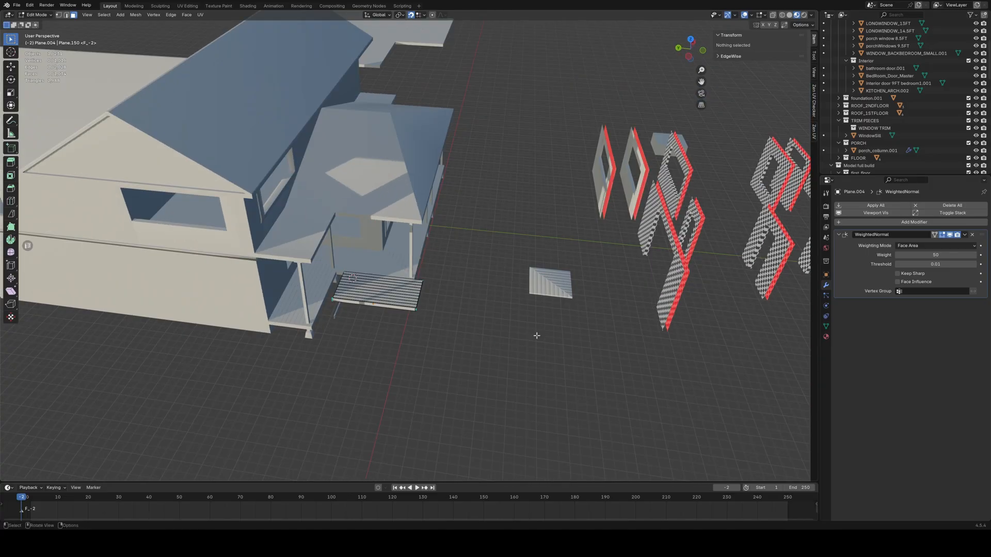
{"action": "scroll", "coordinate": [454, 325], "scroll_direction": "up", "scroll_amount": 2}
{"action": "scroll", "coordinate": [455, 325], "scroll_direction": "down", "scroll_amount": 4}
{"action": "middle_click_drag", "start_coordinate": [458, 325], "coordinate": [497, 302]}
{"action": "middle_click_drag", "start_coordinate": [584, 416], "coordinate": [602, 313]}
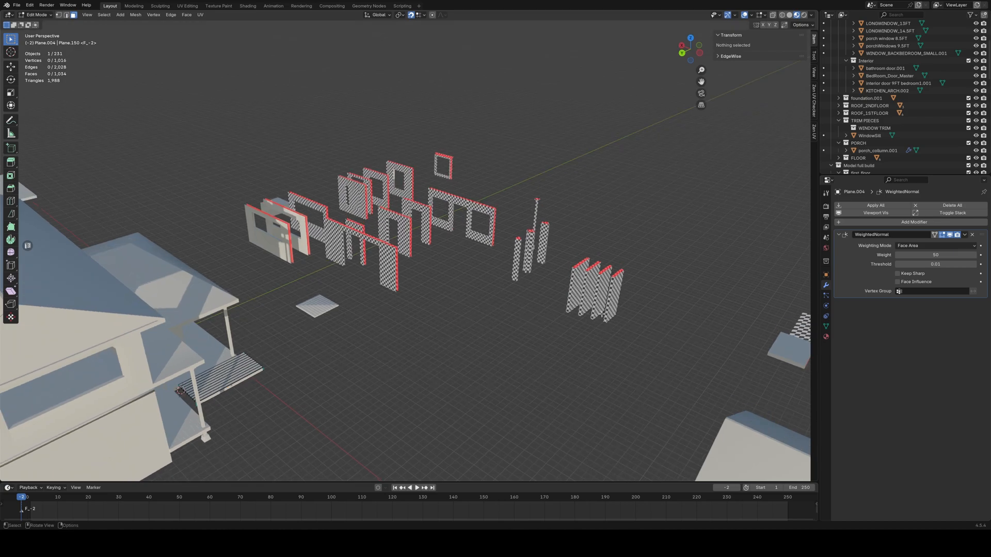
Step: Select one board face of the planked deck at the front porch corner and frame it in view
{"action": "middle_click_drag", "start_coordinate": [524, 317], "coordinate": [411, 331]}
{"action": "scroll", "coordinate": [420, 330], "scroll_direction": "up", "scroll_amount": 5}
{"action": "scroll", "coordinate": [434, 292], "scroll_direction": "up", "scroll_amount": 1}
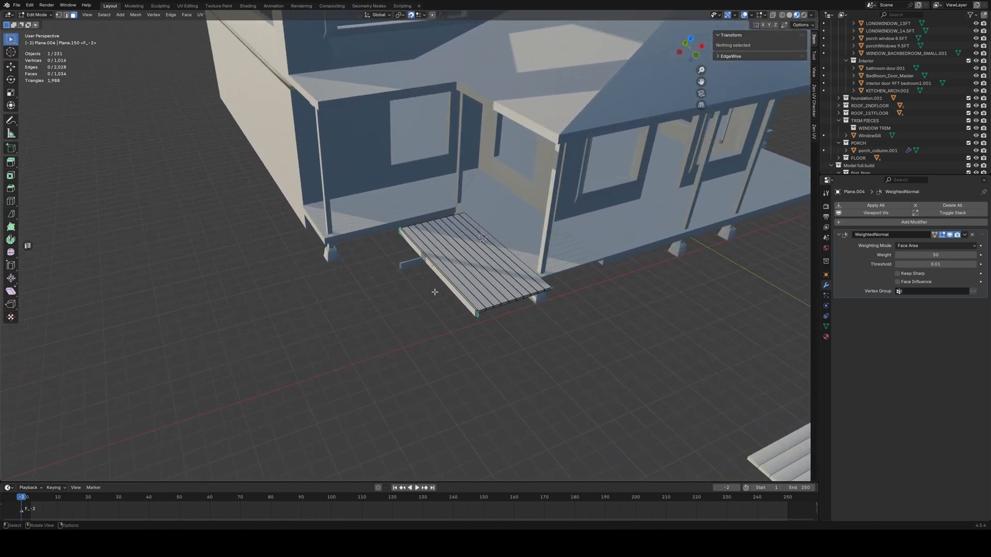
{"action": "middle_click_drag", "start_coordinate": [446, 289], "coordinate": [408, 302]}
{"action": "scroll", "coordinate": [403, 257], "scroll_direction": "up", "scroll_amount": 1}
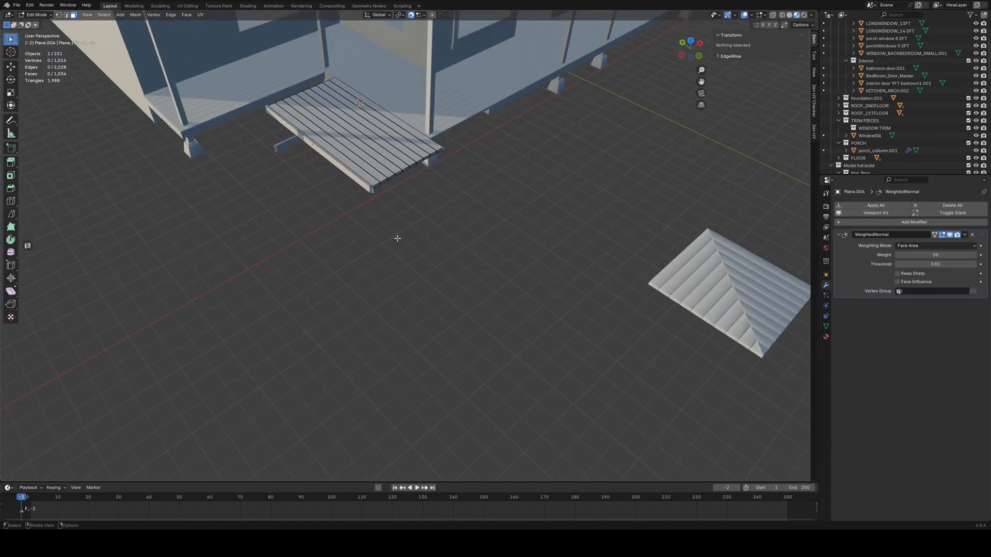
{"action": "left_click", "coordinate": [384, 145]}
{"action": "key", "text": "KP_Decimal"}
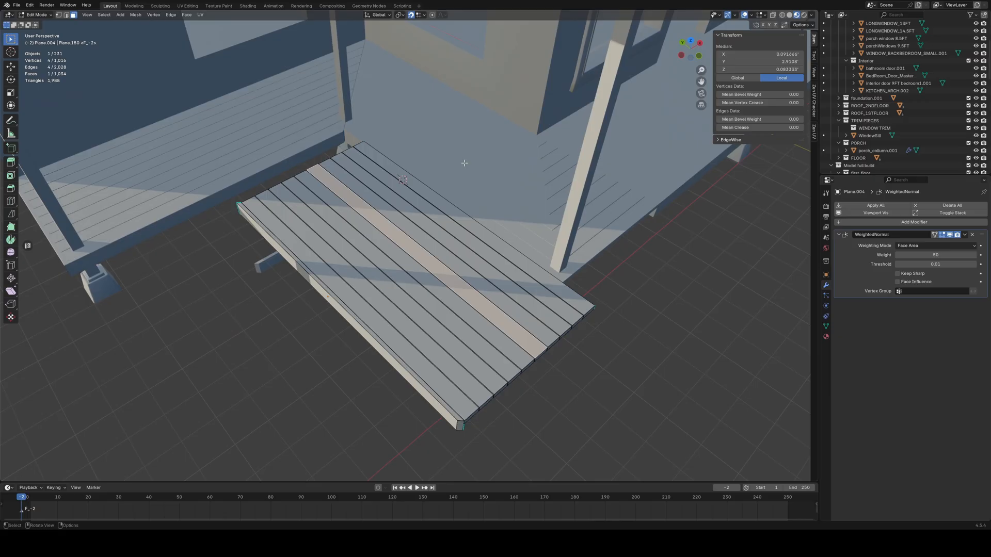
Step: Look around the exterior of the whole house, covering its back and front sides
{"action": "scroll", "coordinate": [464, 163], "scroll_direction": "down", "scroll_amount": 7}
{"action": "middle_click_drag", "start_coordinate": [494, 302], "coordinate": [458, 362]}
{"action": "middle_click_drag", "start_coordinate": [441, 206], "coordinate": [490, 231]}
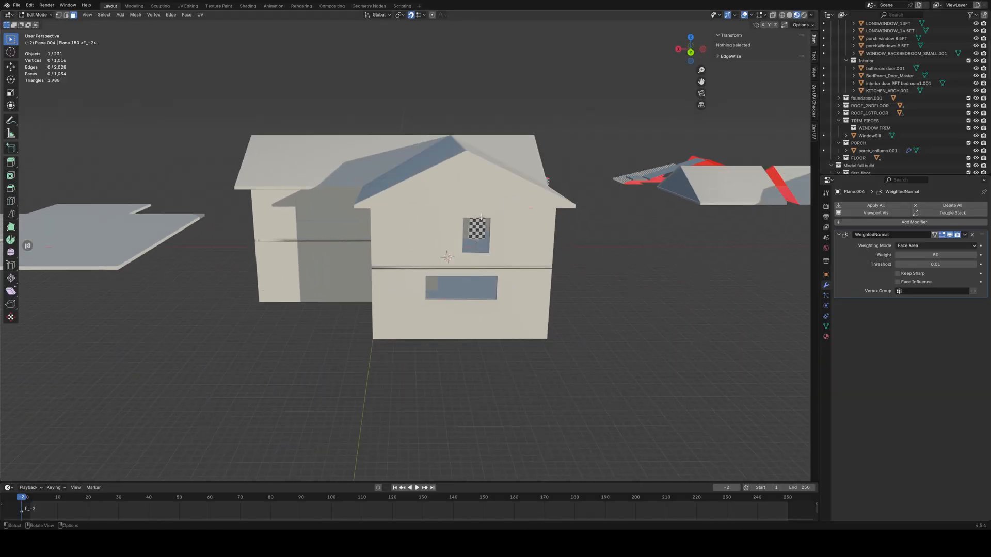
{"action": "middle_click_drag", "start_coordinate": [394, 274], "coordinate": [370, 369]}
{"action": "mouse_move", "coordinate": [563, 360]}
{"action": "middle_mouse_down"}
{"action": "mouse_move", "coordinate": [534, 354]}
{"action": "mouse_move", "coordinate": [556, 349]}
{"action": "middle_mouse_up"}
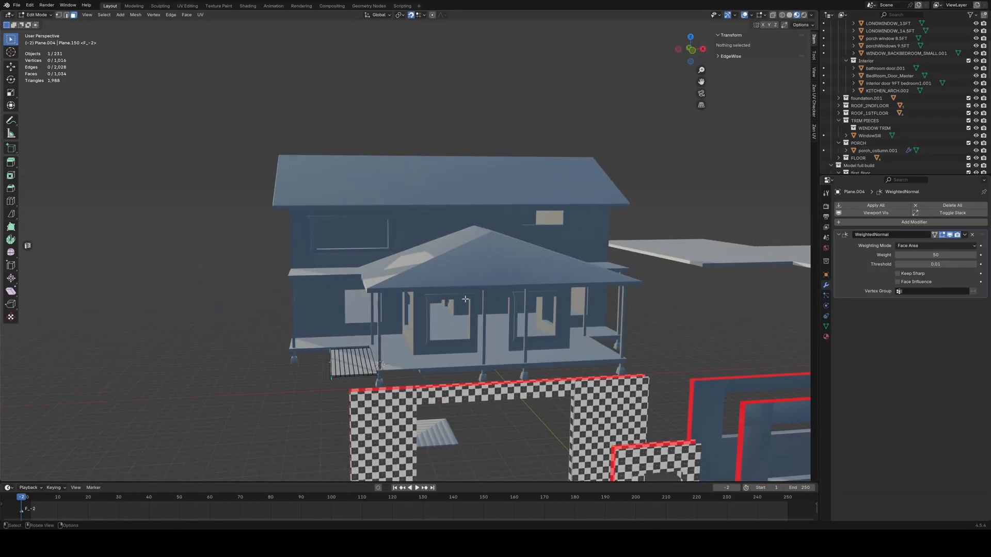
Step: Return to Object Mode and inspect the front porch window frame in isolation before restoring the full scene
{"action": "key", "text": "Tab"}
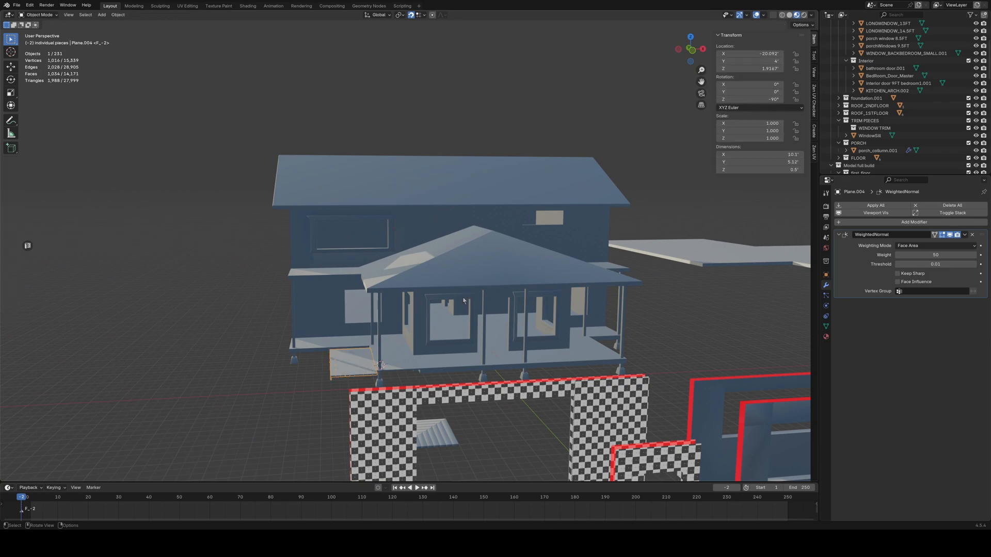
{"action": "left_click", "coordinate": [465, 295]}
{"action": "key", "text": "KP_Decimal"}
{"action": "key", "text": "KP_Divide"}
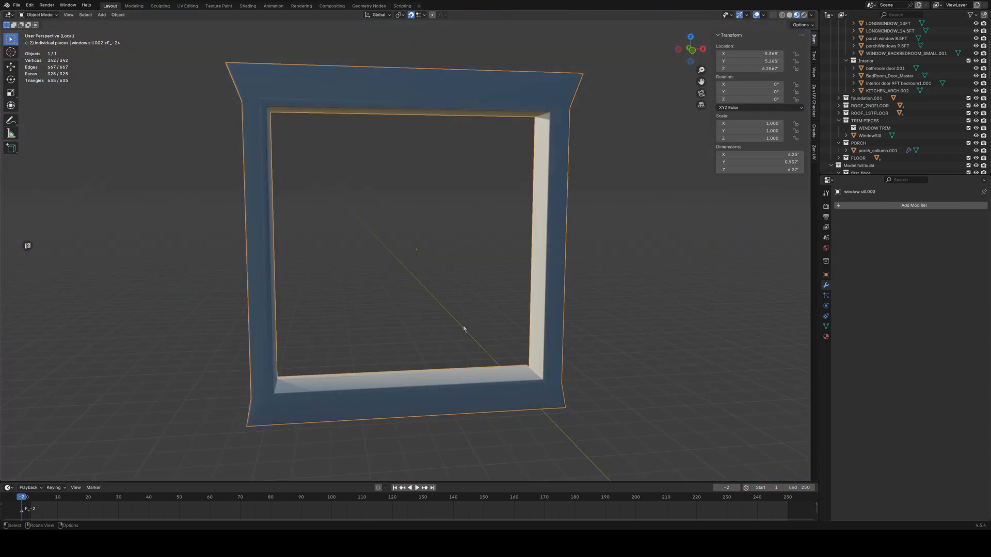
{"action": "scroll", "coordinate": [471, 319], "scroll_direction": "down", "scroll_amount": 2}
{"action": "middle_click_drag", "start_coordinate": [434, 295], "coordinate": [464, 283]}
{"action": "key", "text": "slash"}
Step: Select the front corner porch column beside the deck and inspect its tapered base
{"action": "scroll", "coordinate": [419, 250], "scroll_direction": "down", "scroll_amount": 5}
{"action": "mouse_move", "coordinate": [412, 287]}
{"action": "middle_mouse_down"}
{"action": "mouse_move", "coordinate": [399, 278]}
{"action": "mouse_move", "coordinate": [426, 276]}
{"action": "middle_mouse_up"}
{"action": "scroll", "coordinate": [427, 276], "scroll_direction": "up", "scroll_amount": 2}
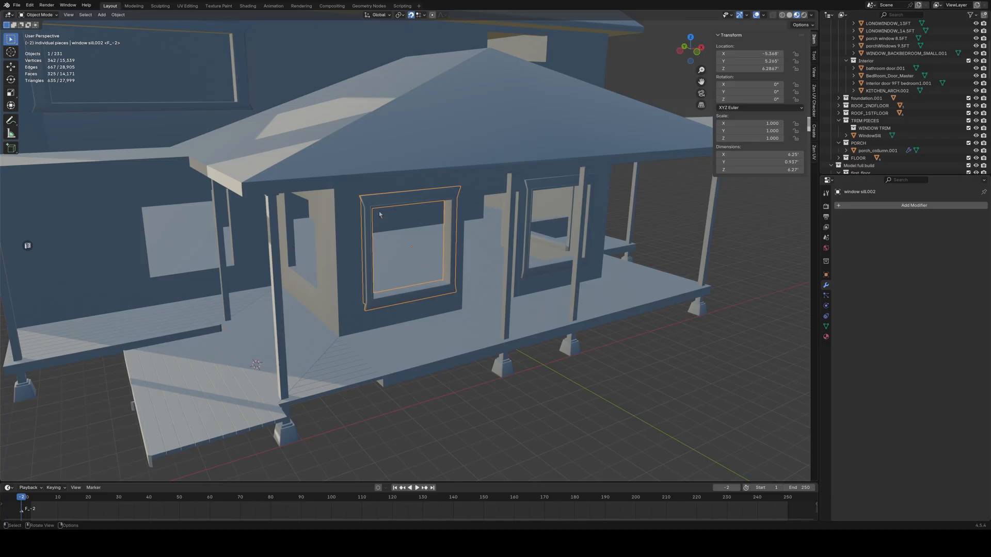
{"action": "scroll", "coordinate": [420, 318], "scroll_direction": "down", "scroll_amount": 7}
{"action": "middle_click_drag", "start_coordinate": [398, 346], "coordinate": [415, 342]}
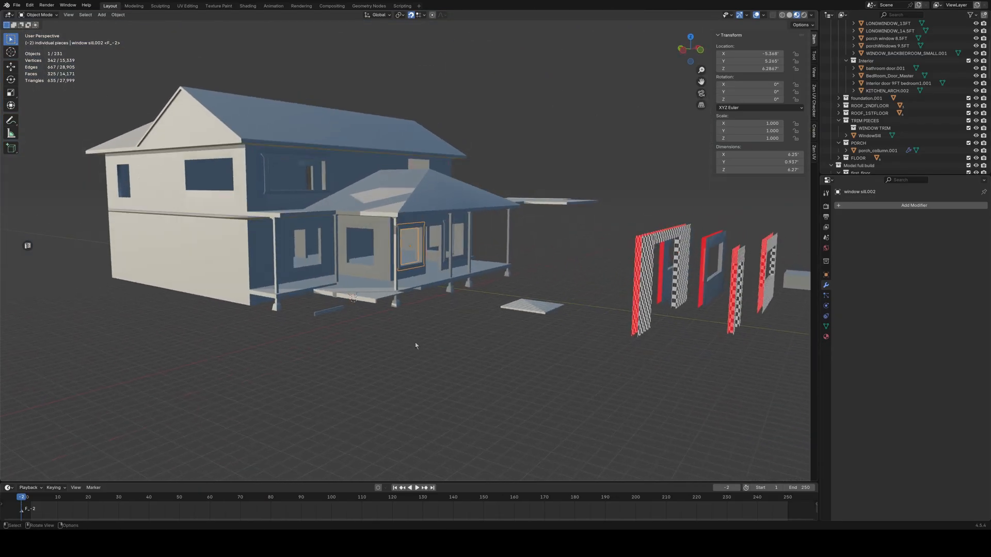
{"action": "scroll", "coordinate": [415, 343], "scroll_direction": "up", "scroll_amount": 2}
{"action": "left_click", "coordinate": [390, 276]}
{"action": "middle_click_drag", "start_coordinate": [468, 326], "coordinate": [383, 316]}
{"action": "scroll", "coordinate": [439, 353], "scroll_direction": "up", "scroll_amount": 8}
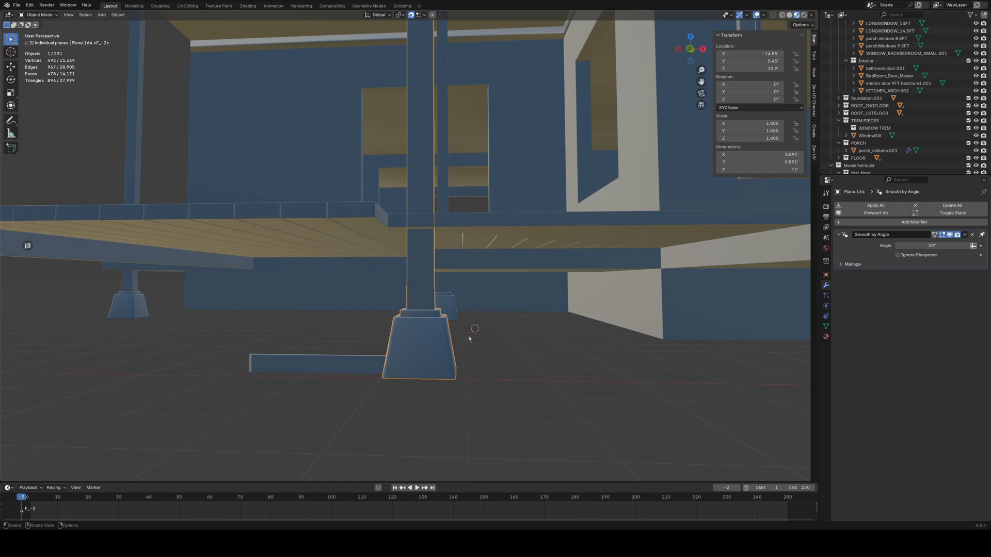
{"action": "scroll", "coordinate": [452, 337], "scroll_direction": "up", "scroll_amount": 2}
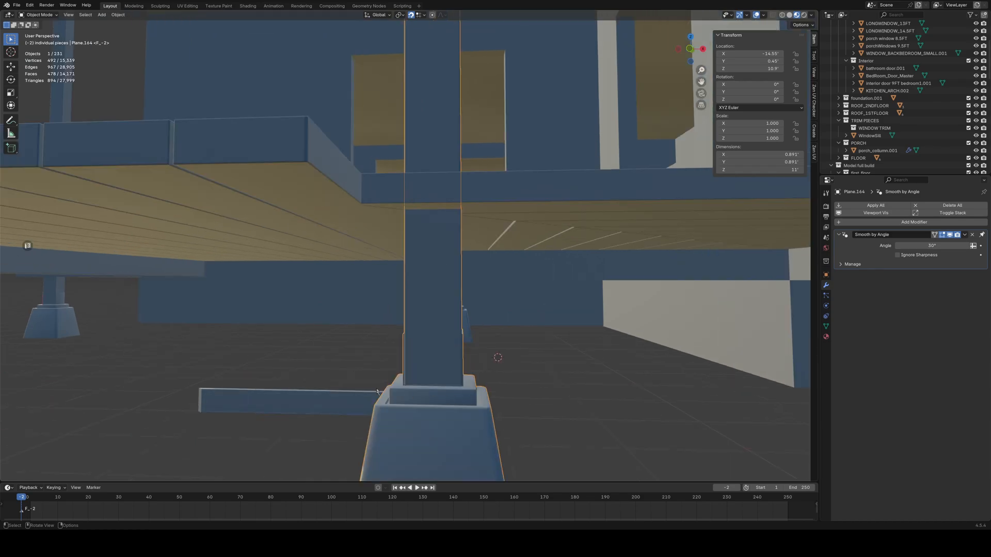
{"action": "middle_click_drag", "start_coordinate": [481, 349], "coordinate": [457, 360]}
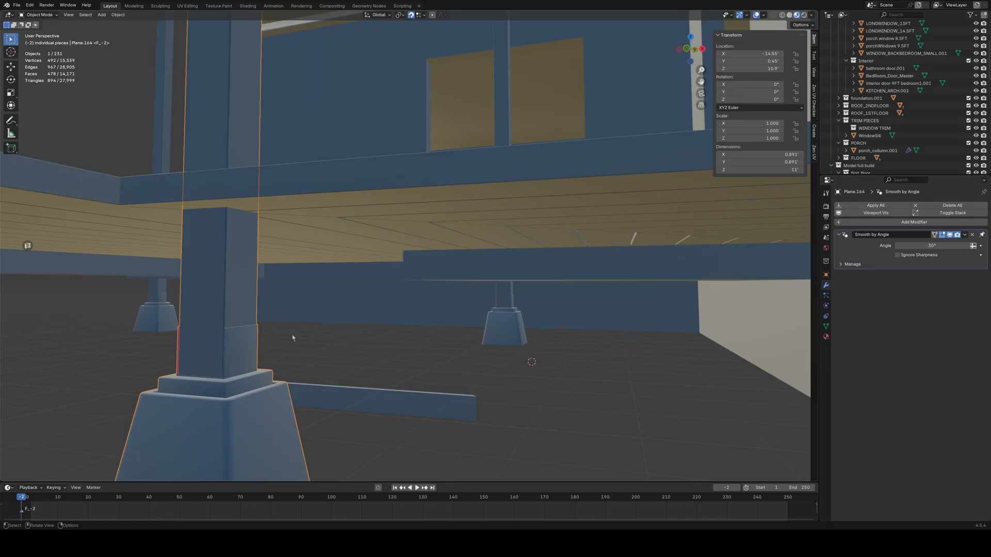
{"action": "middle_click_drag", "start_coordinate": [209, 365], "coordinate": [393, 182]}
Step: Inspect the stepped capital of the selected porch column where it meets the porch roof
{"action": "scroll", "coordinate": [416, 214], "scroll_direction": "down", "scroll_amount": 4}
{"action": "scroll", "coordinate": [394, 181], "scroll_direction": "up", "scroll_amount": 3}
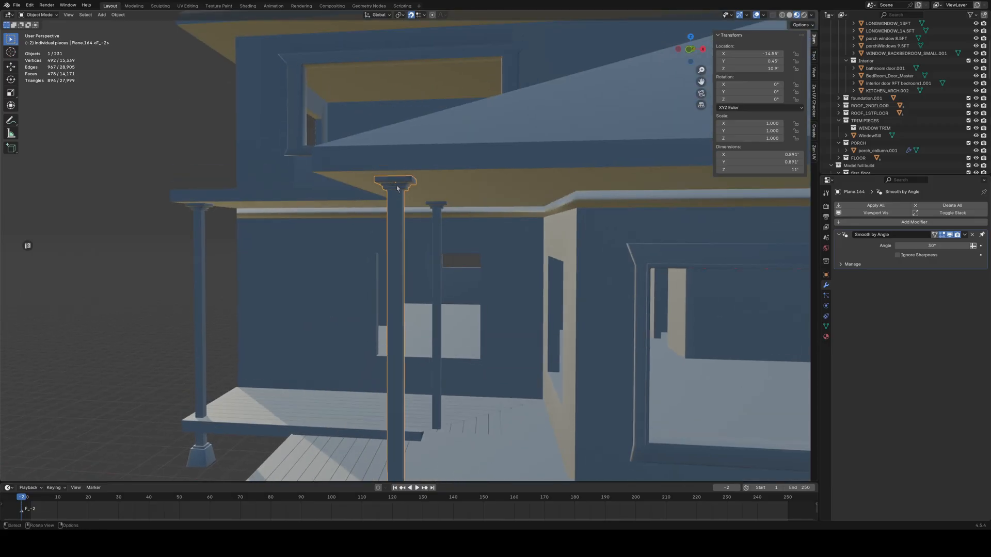
{"action": "scroll", "coordinate": [397, 188], "scroll_direction": "up", "scroll_amount": 6}
{"action": "middle_click_drag", "start_coordinate": [385, 62], "coordinate": [394, 120], "text": "shift"}
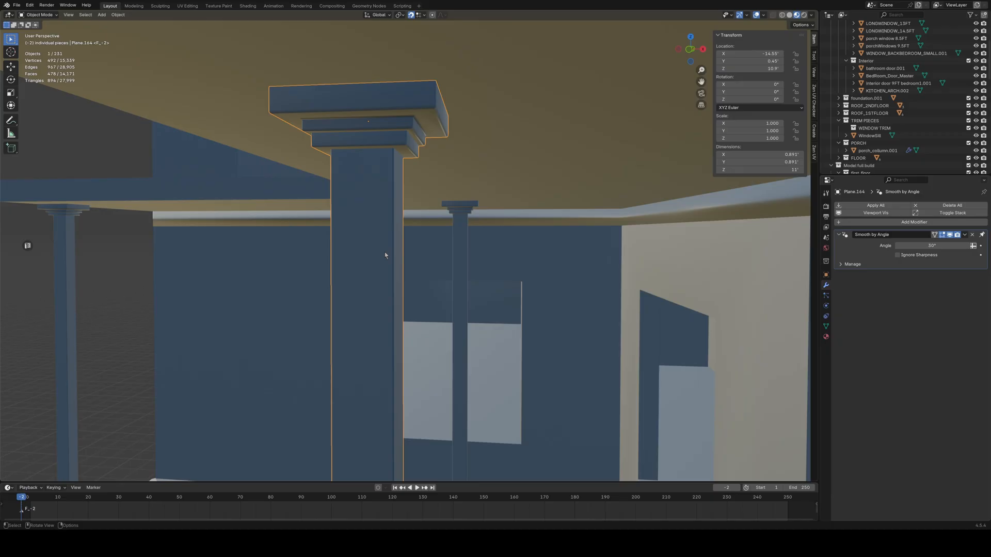
{"action": "scroll", "coordinate": [385, 251], "scroll_direction": "down", "scroll_amount": 8}
{"action": "middle_click_drag", "start_coordinate": [356, 301], "coordinate": [353, 287]}
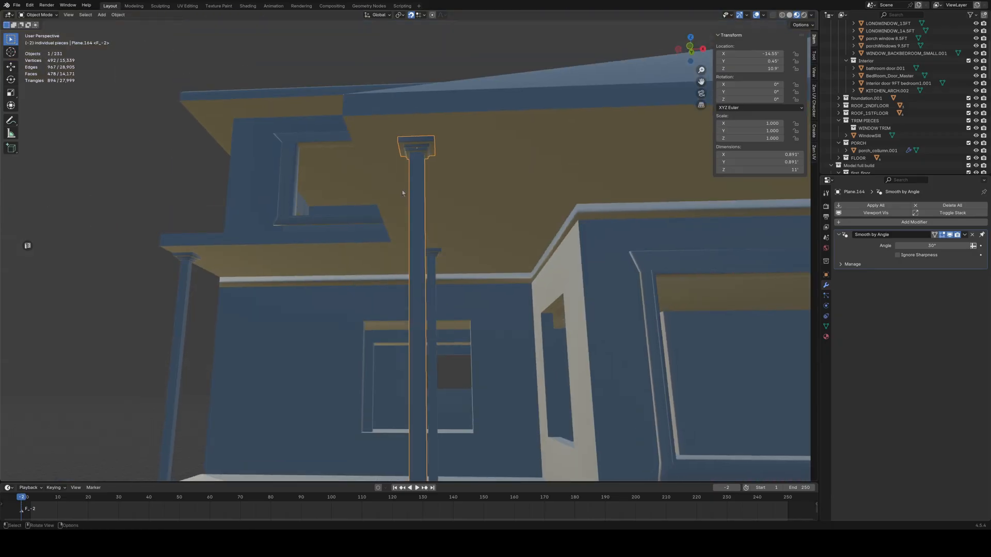
{"action": "middle_click_drag", "start_coordinate": [400, 189], "coordinate": [404, 287]}
{"action": "scroll", "coordinate": [401, 293], "scroll_direction": "up", "scroll_amount": 3}
{"action": "middle_click_drag", "start_coordinate": [445, 184], "coordinate": [413, 217], "text": "shift"}
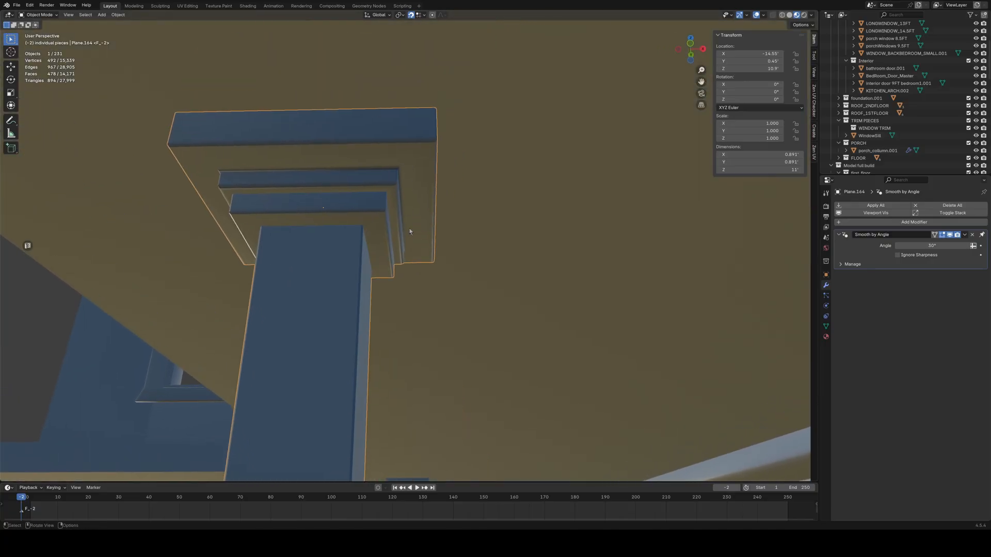
Step: Select the planked deck section at the front porch corner and inspect its outer edge
{"action": "scroll", "coordinate": [387, 245], "scroll_direction": "down", "scroll_amount": 10}
{"action": "middle_click_drag", "start_coordinate": [350, 270], "coordinate": [390, 289]}
{"action": "scroll", "coordinate": [394, 285], "scroll_direction": "down", "scroll_amount": 6}
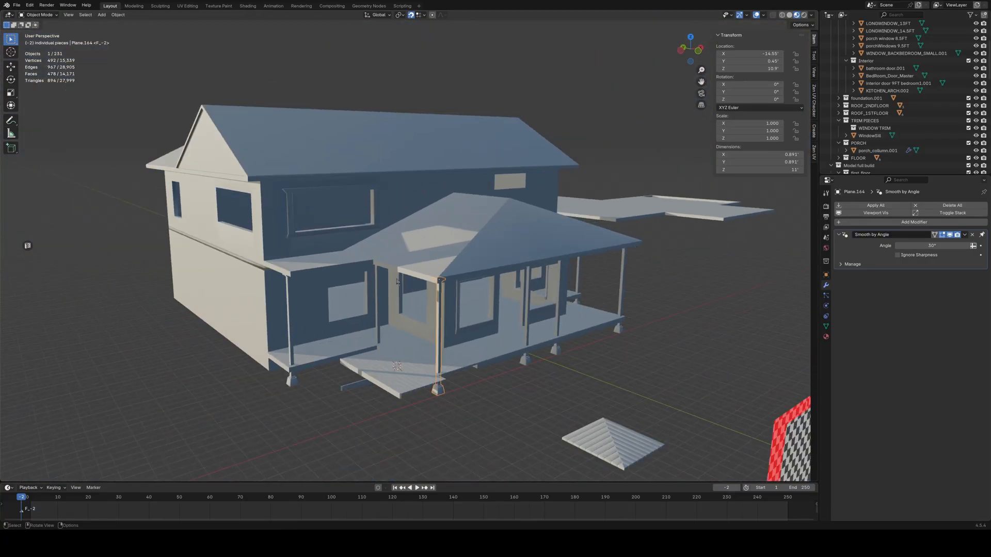
{"action": "scroll", "coordinate": [473, 409], "scroll_direction": "up", "scroll_amount": 1}
{"action": "middle_click_drag", "start_coordinate": [478, 436], "coordinate": [467, 392], "text": "shift"}
{"action": "left_click", "coordinate": [436, 302]}
{"action": "middle_click_drag", "start_coordinate": [436, 338], "coordinate": [427, 72]}
{"action": "scroll", "coordinate": [333, 324], "scroll_direction": "up", "scroll_amount": 4}
{"action": "middle_click_drag", "start_coordinate": [470, 177], "coordinate": [432, 22]}
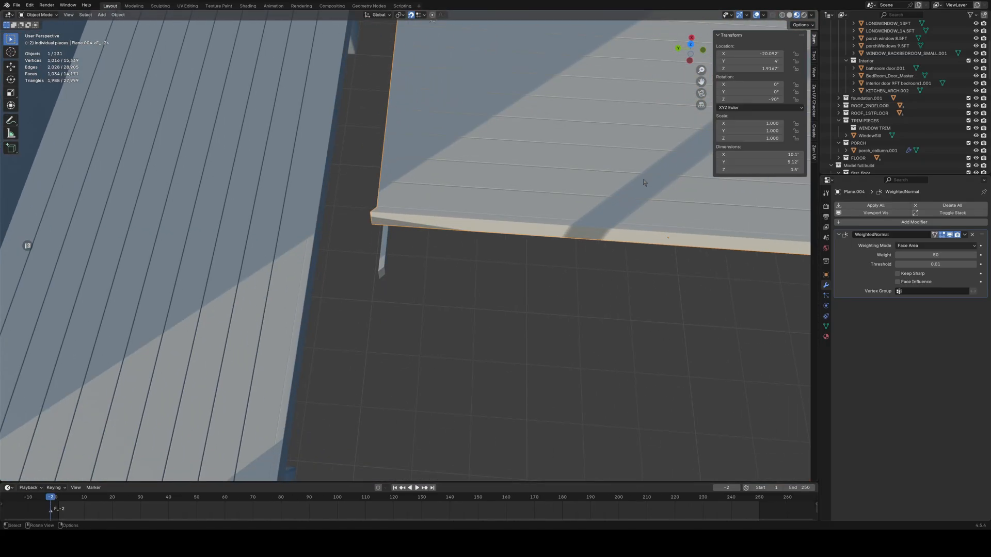
Step: Turn off the Face Orientation overlay in the viewport
{"action": "left_click", "coordinate": [748, 15]}
{"action": "left_click", "coordinate": [762, 15]}
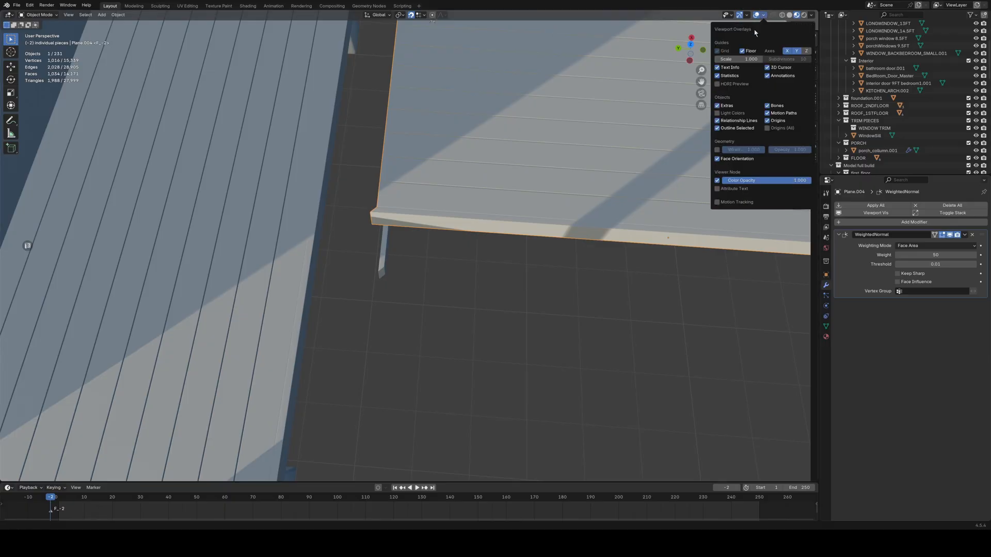
Step: Select the long porch floor section that runs along the recessed house wall
{"action": "middle_click_drag", "start_coordinate": [628, 285], "coordinate": [579, 278]}
{"action": "middle_click_drag", "start_coordinate": [440, 227], "coordinate": [407, 228]}
{"action": "middle_click_drag", "start_coordinate": [541, 144], "coordinate": [454, 252], "text": "shift"}
{"action": "scroll", "coordinate": [418, 251], "scroll_direction": "up", "scroll_amount": 4}
{"action": "scroll", "coordinate": [368, 225], "scroll_direction": "down", "scroll_amount": 3}
{"action": "left_click", "coordinate": [256, 244]}
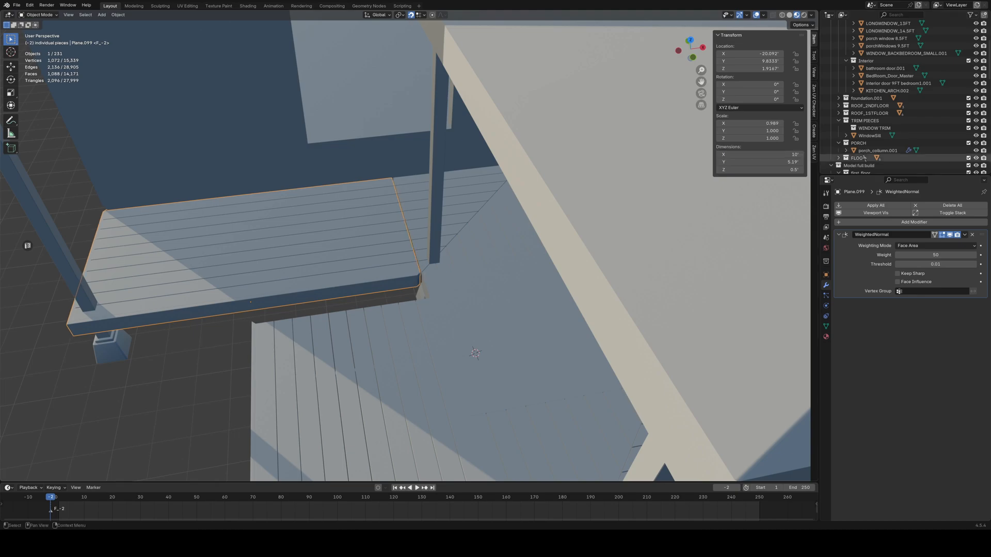
Step: Inspect the outer end of the selected porch floor where it meets the house wall, then clear the selection
{"action": "middle_click_drag", "start_coordinate": [556, 211], "coordinate": [805, 182], "text": "shift"}
{"action": "middle_click_drag", "start_coordinate": [302, 219], "coordinate": [391, 190]}
{"action": "middle_click_drag", "start_coordinate": [211, 329], "coordinate": [392, 243]}
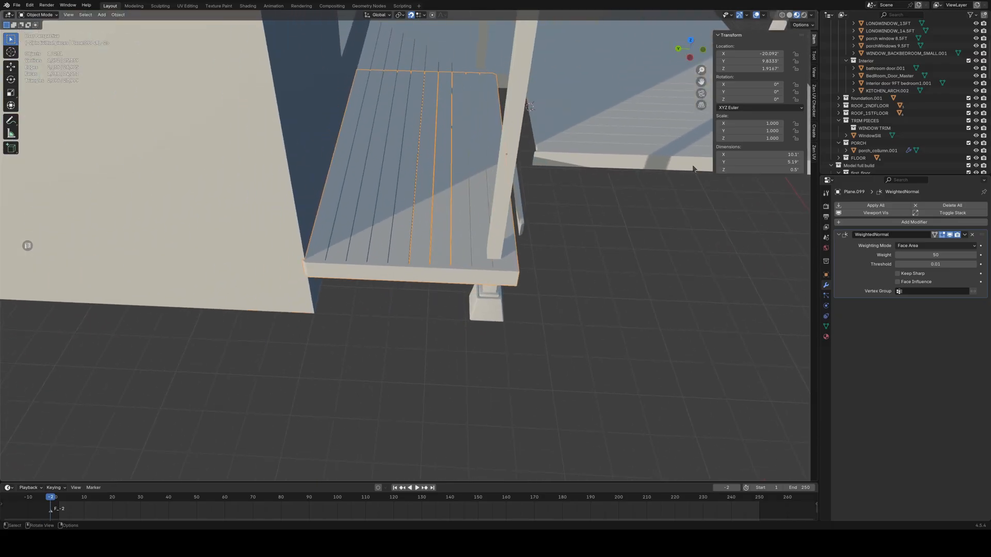
{"action": "scroll", "coordinate": [385, 292], "scroll_direction": "up", "scroll_amount": 5}
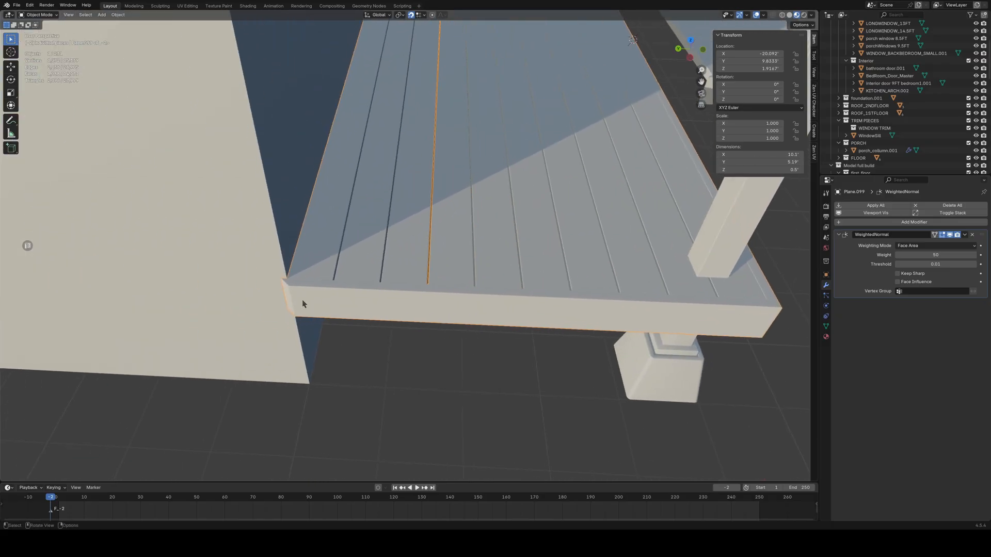
{"action": "middle_click_drag", "start_coordinate": [302, 298], "coordinate": [421, 285], "text": "shift"}
{"action": "scroll", "coordinate": [336, 338], "scroll_direction": "up", "scroll_amount": 4}
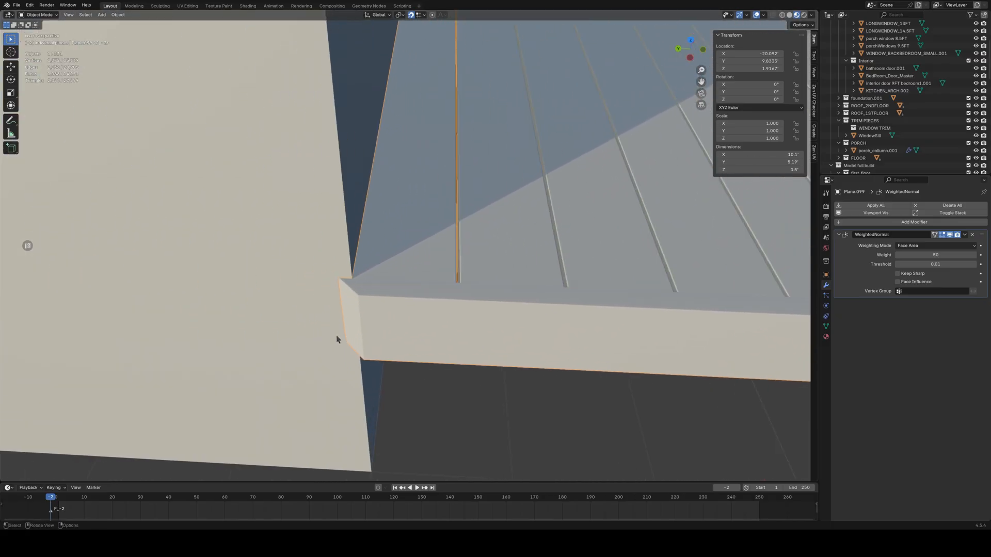
{"action": "left_click", "coordinate": [433, 415]}
Step: Select the mitred corner floor piece of the porch and inspect its diagonal seam
{"action": "scroll", "coordinate": [381, 338], "scroll_direction": "down", "scroll_amount": 9}
{"action": "middle_click_drag", "start_coordinate": [504, 239], "coordinate": [504, 272], "text": "shift"}
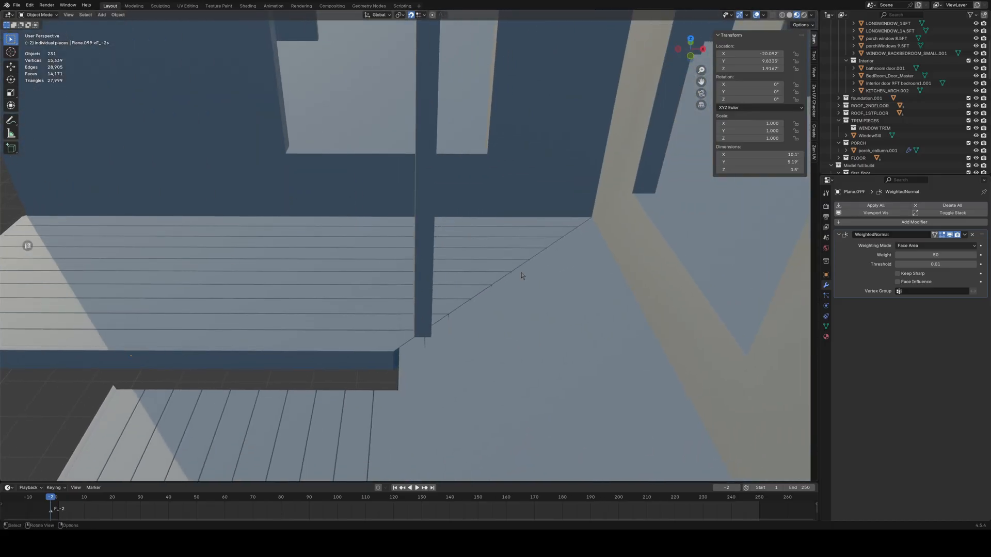
{"action": "scroll", "coordinate": [554, 297], "scroll_direction": "up", "scroll_amount": 4}
{"action": "middle_click_drag", "start_coordinate": [642, 277], "coordinate": [640, 319], "text": "shift"}
{"action": "middle_click_drag", "start_coordinate": [697, 294], "coordinate": [466, 285], "text": "shift"}
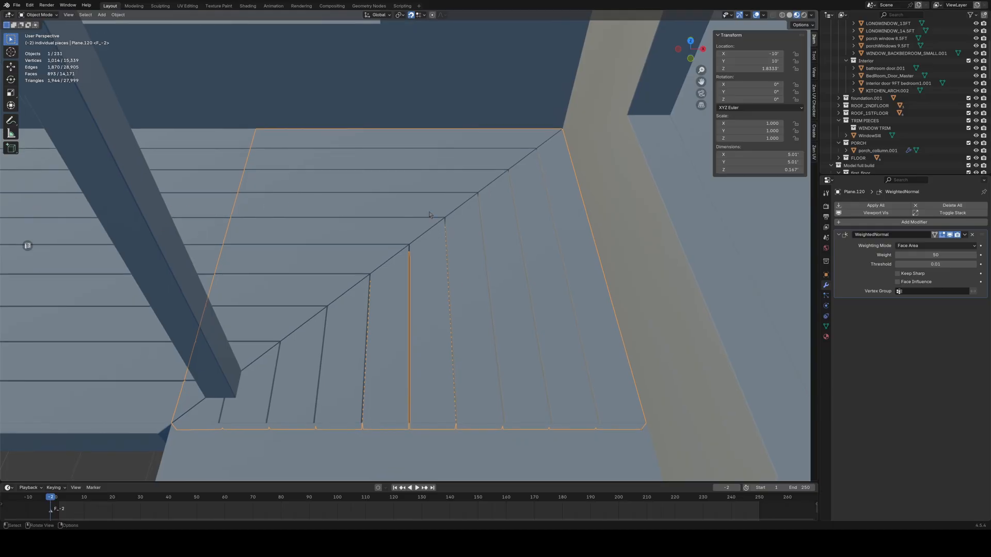
Step: Select the plain square floor piece next to the mitred corner and inspect how it joins the planked porch sections
{"action": "middle_click_drag", "start_coordinate": [383, 390], "coordinate": [478, 338]}
{"action": "scroll", "coordinate": [397, 378], "scroll_direction": "down", "scroll_amount": 4}
{"action": "left_click", "coordinate": [435, 387]}
{"action": "middle_click_drag", "start_coordinate": [293, 332], "coordinate": [425, 303], "text": "shift"}
{"action": "middle_click_drag", "start_coordinate": [603, 300], "coordinate": [433, 344], "text": "shift"}
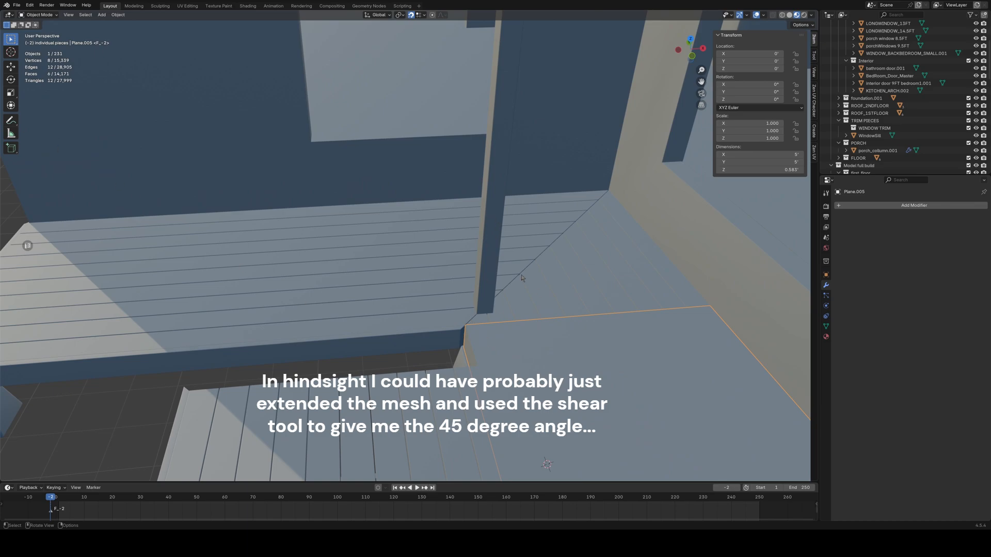
{"action": "middle_click_drag", "start_coordinate": [521, 351], "coordinate": [459, 388]}
{"action": "scroll", "coordinate": [431, 380], "scroll_direction": "down", "scroll_amount": 6}
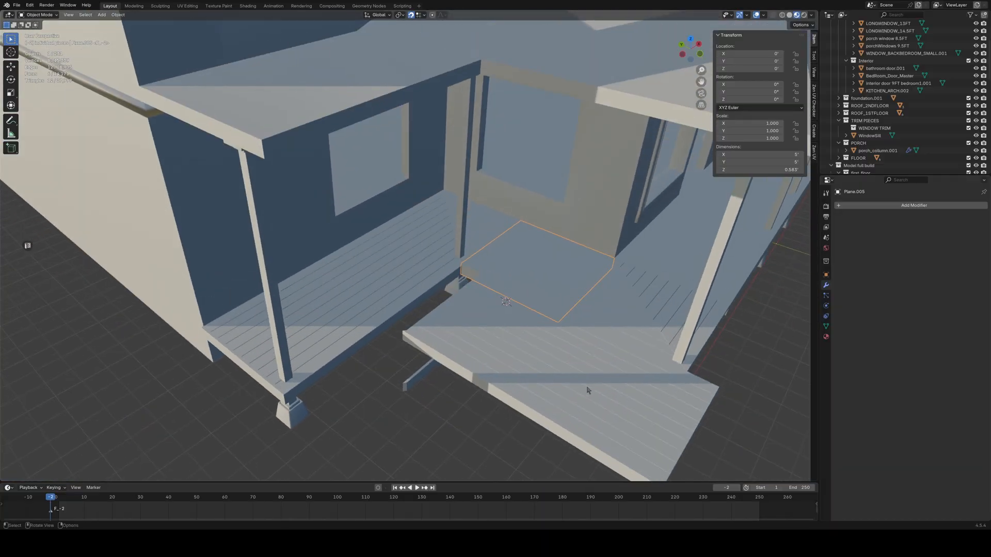
Step: Select the checker-textured roof piece in the modular layout and view it from the side
{"action": "scroll", "coordinate": [587, 390], "scroll_direction": "down", "scroll_amount": 8}
{"action": "middle_click_drag", "start_coordinate": [572, 376], "coordinate": [557, 317]}
{"action": "middle_click_drag", "start_coordinate": [476, 271], "coordinate": [604, 325], "text": "shift"}
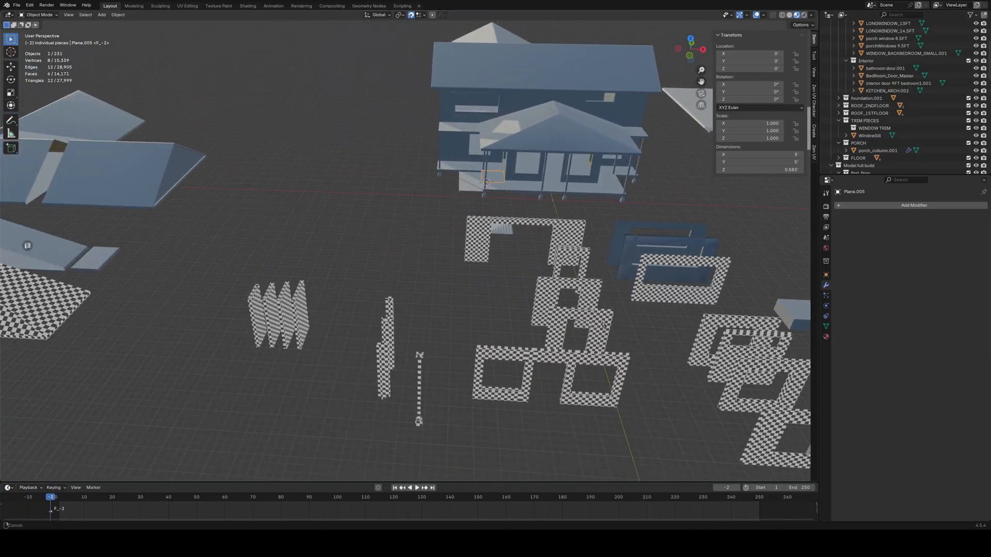
{"action": "middle_click_drag", "start_coordinate": [196, 347], "coordinate": [515, 321], "text": "shift"}
{"action": "scroll", "coordinate": [486, 283], "scroll_direction": "up", "scroll_amount": 8}
{"action": "scroll", "coordinate": [486, 282], "scroll_direction": "down", "scroll_amount": 5}
{"action": "middle_click_drag", "start_coordinate": [599, 289], "coordinate": [446, 315], "text": "shift"}
{"action": "left_click", "coordinate": [446, 314]}
{"action": "middle_click_drag", "start_coordinate": [594, 333], "coordinate": [549, 305]}
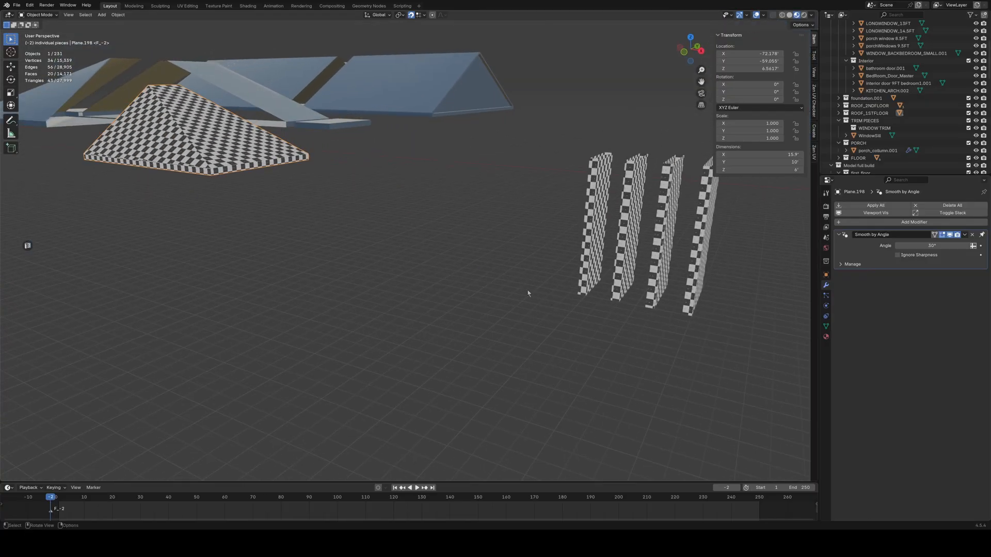
Step: Select the KITCHEN_ARCH.002 wall piece and view it among the checker-textured walls
{"action": "left_click_drag", "start_coordinate": [703, 219], "coordinate": [704, 218]}
{"action": "scroll", "coordinate": [453, 297], "scroll_direction": "down", "scroll_amount": 3}
{"action": "middle_click_drag", "start_coordinate": [651, 307], "coordinate": [413, 309], "text": "shift"}
{"action": "left_click", "coordinate": [455, 286]}
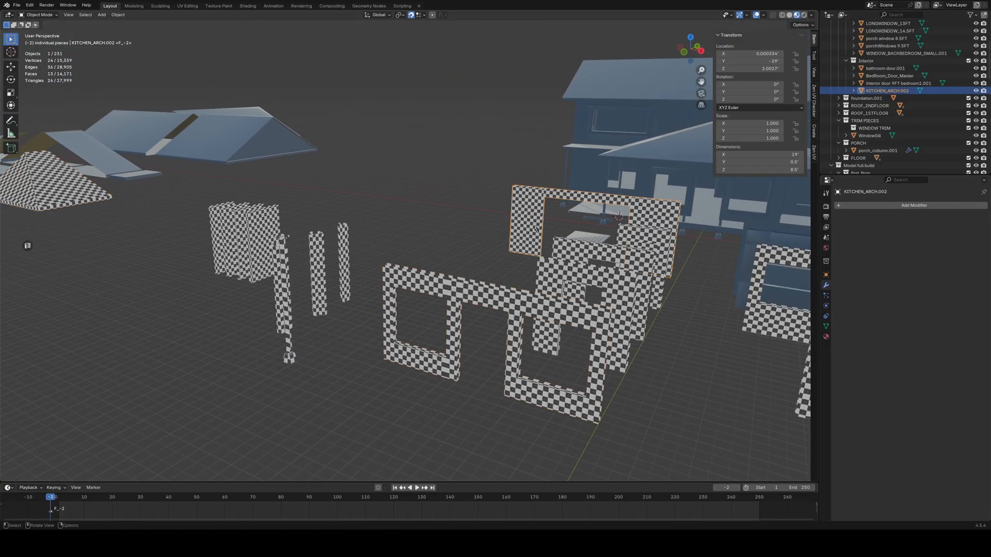
{"action": "middle_click_drag", "start_coordinate": [545, 253], "coordinate": [506, 279]}
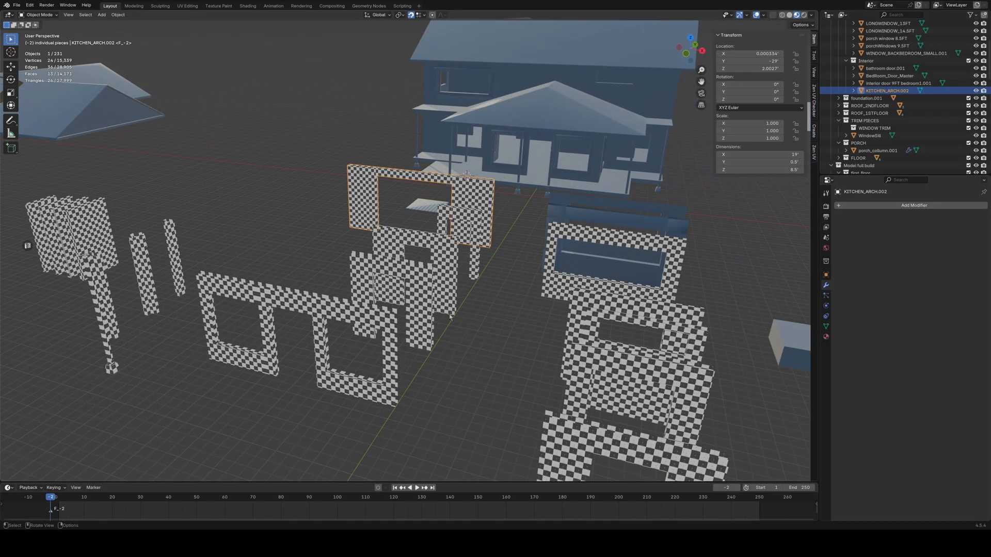
Step: Select the WINDOW_BACKBEDROOM_SMALL.001 wall piece and view it among the checker-textured walls
{"action": "scroll", "coordinate": [486, 350], "scroll_direction": "up", "scroll_amount": 5}
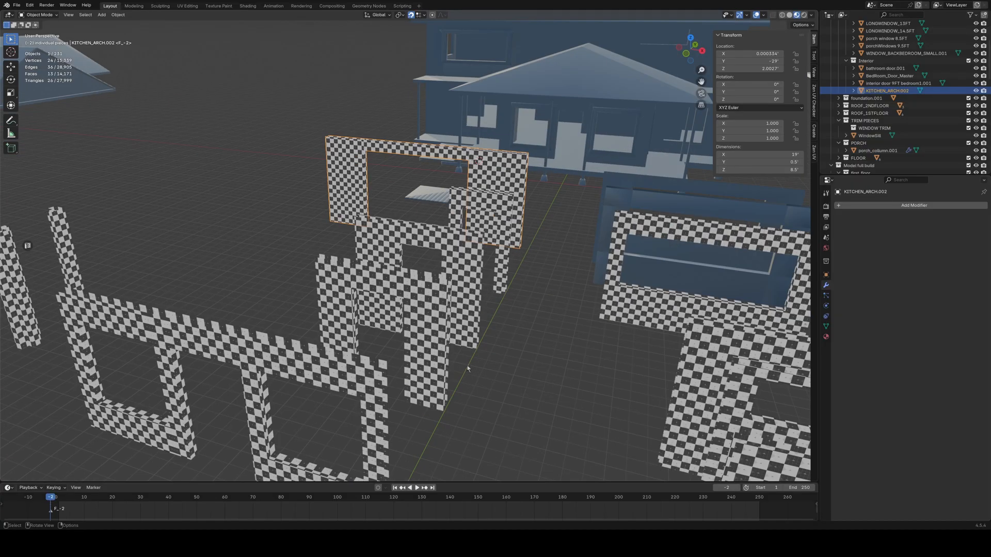
{"action": "middle_click_drag", "start_coordinate": [469, 366], "coordinate": [484, 347]}
{"action": "middle_click_drag", "start_coordinate": [602, 352], "coordinate": [487, 315], "text": "shift"}
{"action": "left_click", "coordinate": [479, 214]}
{"action": "scroll", "coordinate": [479, 215], "scroll_direction": "up", "scroll_amount": 4}
{"action": "middle_click_drag", "start_coordinate": [536, 387], "coordinate": [656, 402], "text": "shift"}
{"action": "scroll", "coordinate": [482, 292], "scroll_direction": "down", "scroll_amount": 3}
{"action": "left_click", "coordinate": [582, 377]}
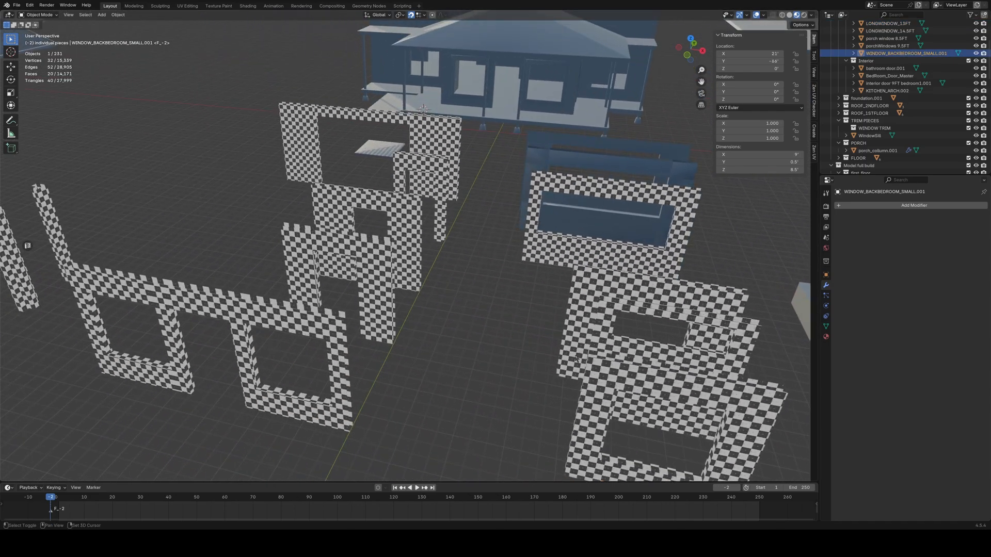
Step: Select the bathroom door.001 wall piece and view it beside the other interior walls
{"action": "left_click", "coordinate": [366, 251]}
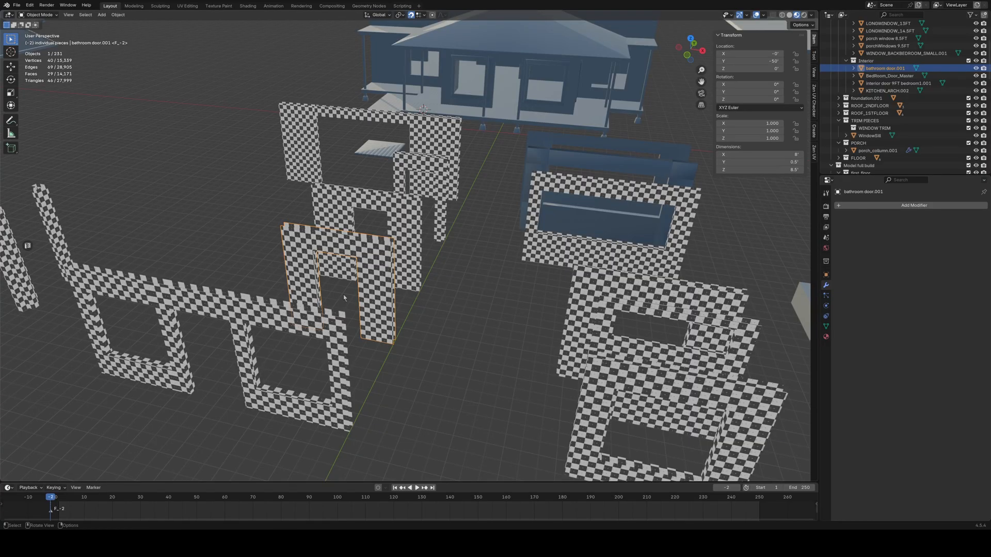
{"action": "middle_click_drag", "start_coordinate": [214, 240], "coordinate": [273, 243], "text": "shift"}
{"action": "middle_click_drag", "start_coordinate": [497, 292], "coordinate": [475, 294]}
{"action": "scroll", "coordinate": [212, 213], "scroll_direction": "down", "scroll_amount": 2}
{"action": "middle_click_drag", "start_coordinate": [212, 214], "coordinate": [320, 227], "text": "shift"}
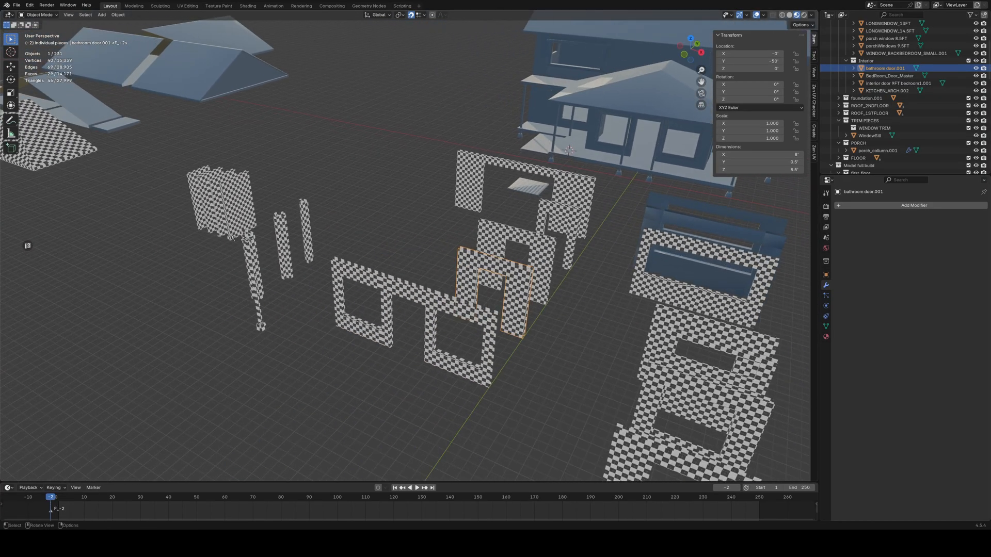
Step: Select the bathroom door.001 and interior door 9FT bedroom1.001 wall pieces together and view them from the side
{"action": "left_click", "coordinate": [515, 285]}
{"action": "middle_click_drag", "start_coordinate": [591, 397], "coordinate": [480, 303], "text": "shift"}
{"action": "left_click_drag", "start_coordinate": [397, 274], "coordinate": [504, 195]}
{"action": "middle_click_drag", "start_coordinate": [538, 243], "coordinate": [513, 260]}
{"action": "middle_click_drag", "start_coordinate": [246, 300], "coordinate": [338, 261], "text": "shift"}
{"action": "left_click", "coordinate": [359, 267]}
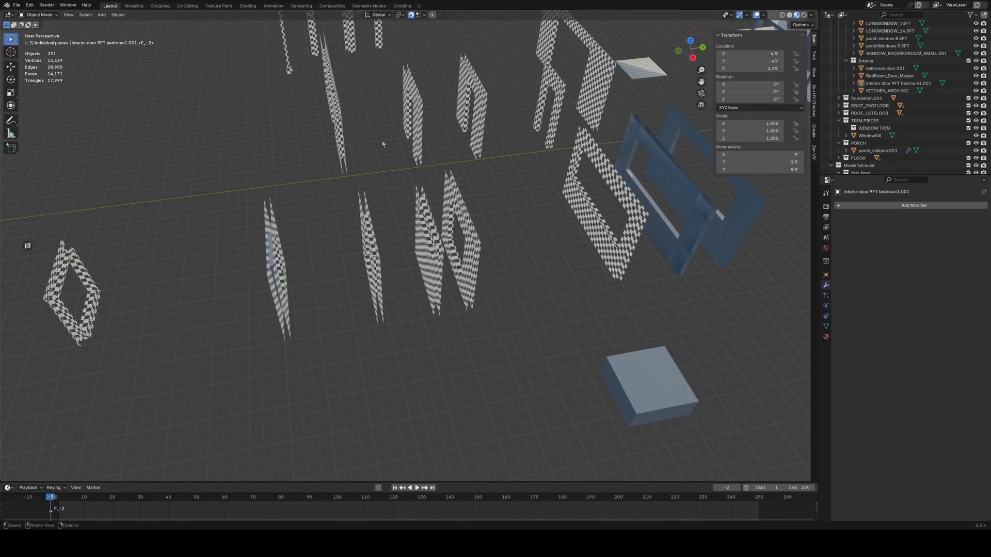
{"action": "left_click_drag", "start_coordinate": [386, 145], "coordinate": [508, 89]}
{"action": "middle_click_drag", "start_coordinate": [396, 215], "coordinate": [425, 207]}
{"action": "scroll", "coordinate": [425, 196], "scroll_direction": "down", "scroll_amount": 2}
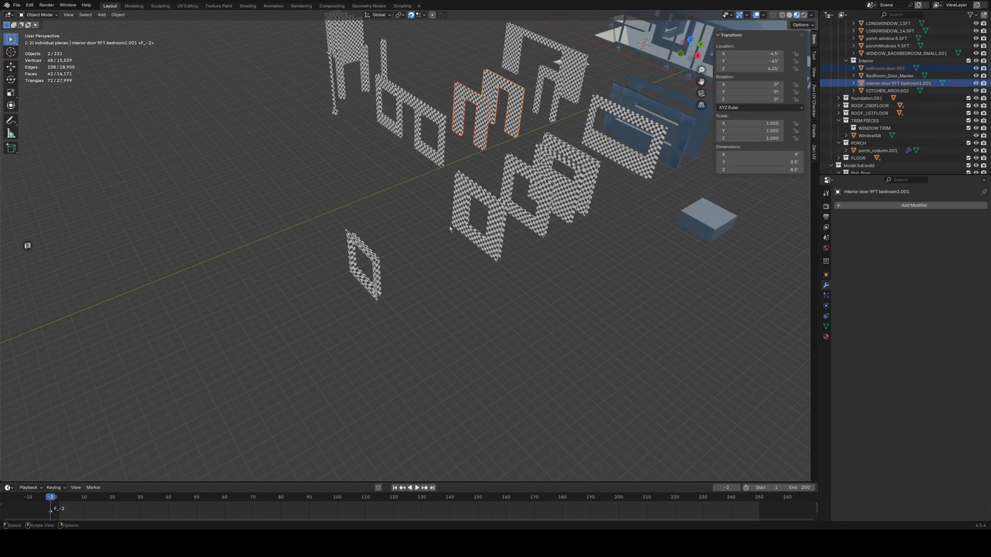
Step: Select the separate window sill trim frame and view it apart from the window walls
{"action": "left_click_drag", "start_coordinate": [254, 317], "coordinate": [604, 184]}
{"action": "left_click", "coordinate": [558, 292]}
{"action": "left_click", "coordinate": [377, 271]}
{"action": "middle_click_drag", "start_coordinate": [420, 254], "coordinate": [454, 264]}
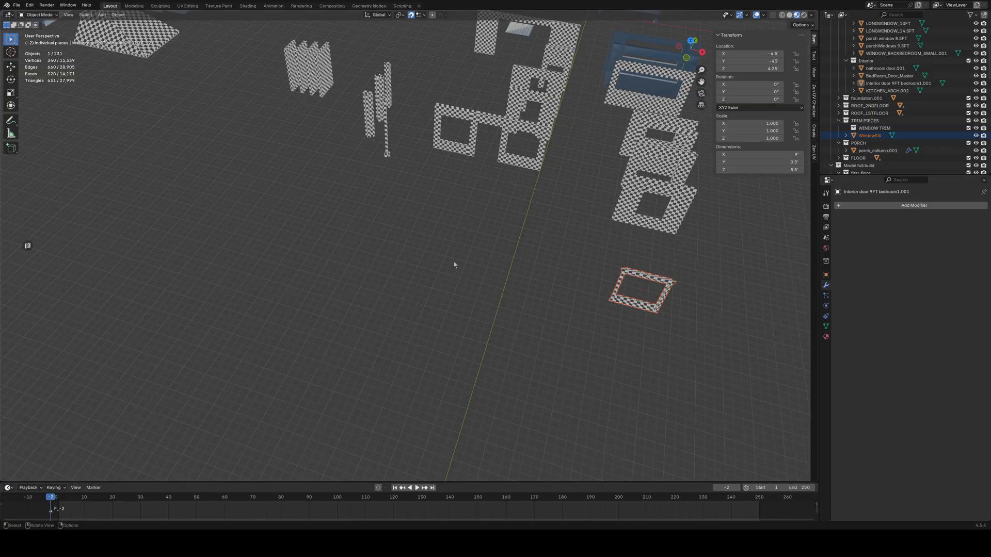
Step: Select the four small window wall pieces in the row, including WINDOW_BACKBEDROOM_SMALL.001, for comparison
{"action": "middle_click_drag", "start_coordinate": [493, 252], "coordinate": [321, 275]}
{"action": "scroll", "coordinate": [498, 319], "scroll_direction": "up", "scroll_amount": 3}
{"action": "left_click", "coordinate": [412, 265]}
{"action": "left_click", "coordinate": [538, 277]}
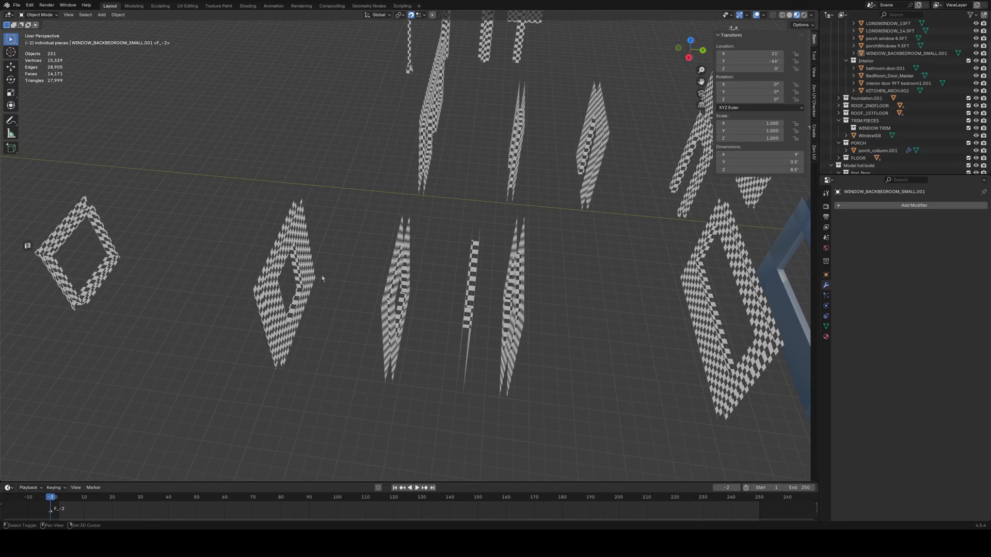
{"action": "middle_click_drag", "start_coordinate": [239, 303], "coordinate": [274, 304]}
{"action": "left_click", "coordinate": [345, 287]}
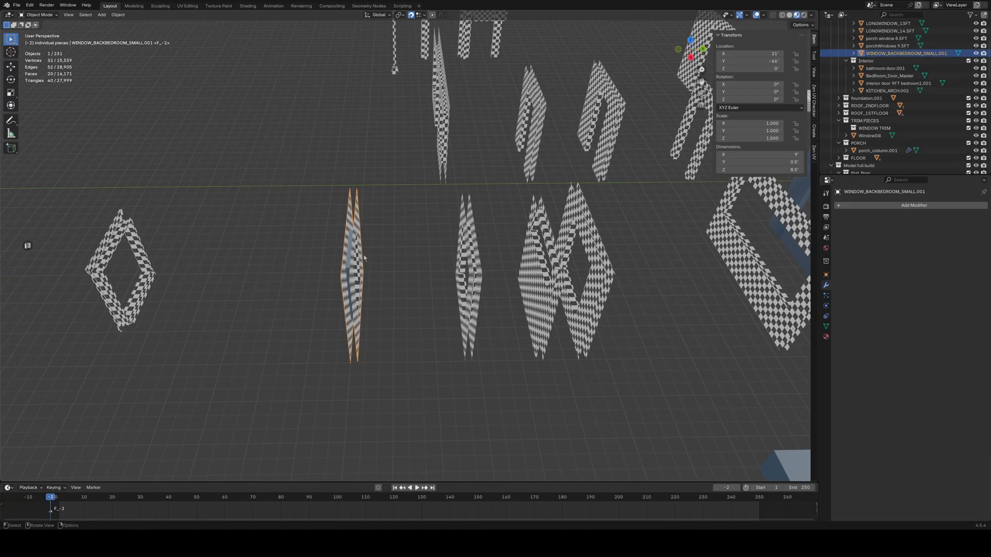
{"action": "left_click_drag", "start_coordinate": [256, 277], "coordinate": [635, 283]}
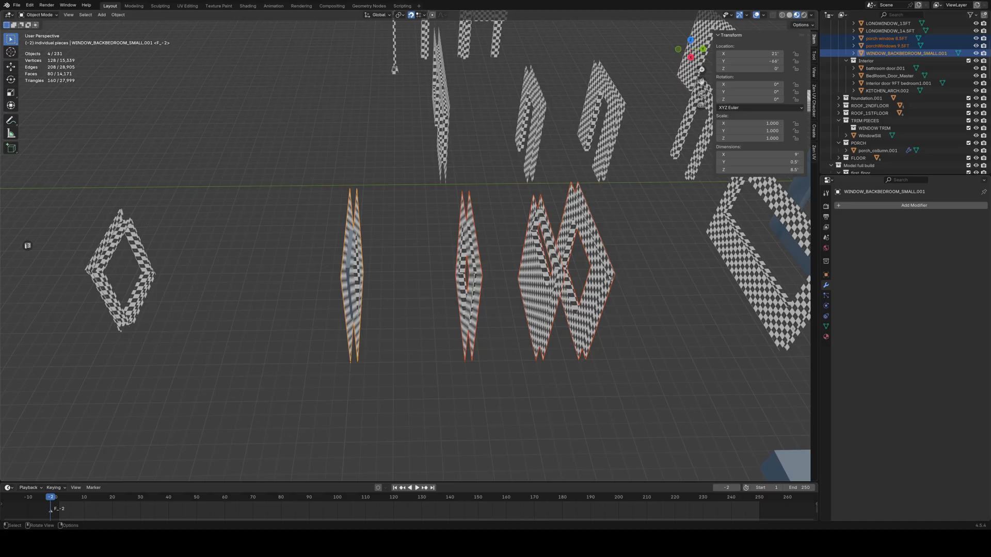
Step: Select the checker-textured roof piece and inspect its texture beside the untextured roof pieces
{"action": "middle_click_drag", "start_coordinate": [286, 183], "coordinate": [261, 296]}
{"action": "scroll", "coordinate": [354, 240], "scroll_direction": "up", "scroll_amount": 3}
{"action": "middle_click_drag", "start_coordinate": [410, 263], "coordinate": [527, 305]}
{"action": "left_click_drag", "start_coordinate": [226, 279], "coordinate": [326, 245]}
{"action": "scroll", "coordinate": [376, 251], "scroll_direction": "down", "scroll_amount": 3}
{"action": "middle_click_drag", "start_coordinate": [480, 215], "coordinate": [556, 240], "text": "shift"}
{"action": "scroll", "coordinate": [557, 243], "scroll_direction": "up", "scroll_amount": 5}
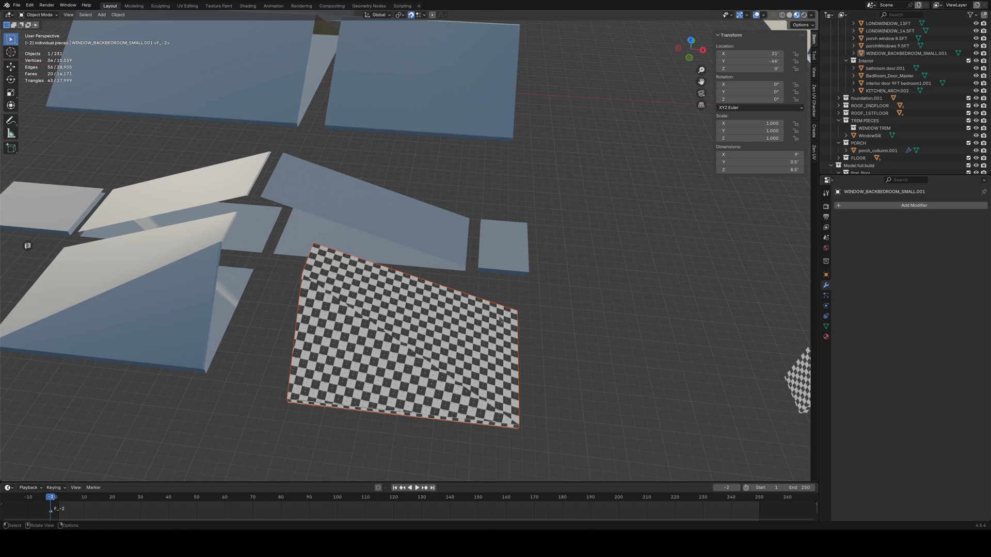
Step: Select the planked porch floor section at the house corner and inspect its boards up close
{"action": "scroll", "coordinate": [448, 350], "scroll_direction": "down", "scroll_amount": 3}
{"action": "middle_click_drag", "start_coordinate": [581, 357], "coordinate": [290, 321], "text": "shift"}
{"action": "middle_click_drag", "start_coordinate": [381, 251], "coordinate": [355, 283]}
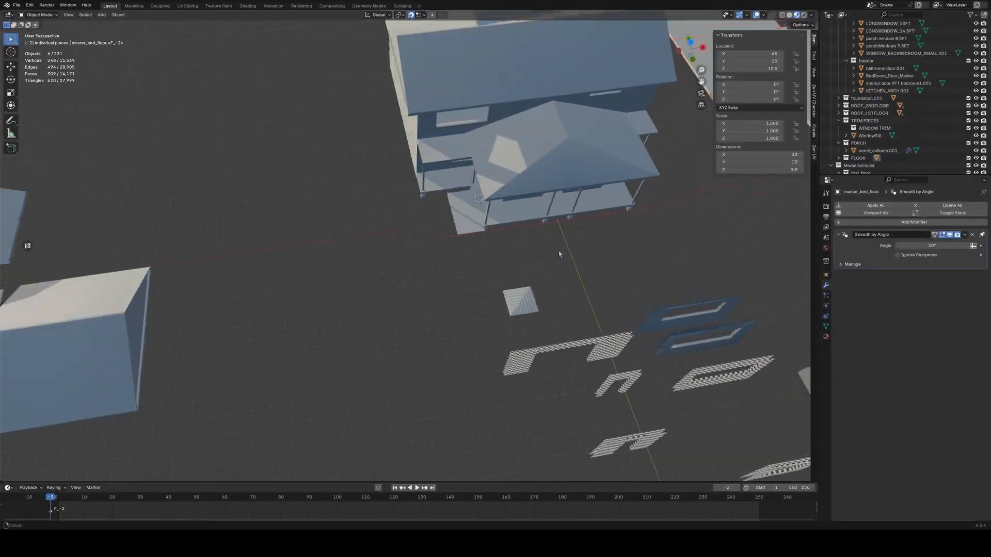
{"action": "scroll", "coordinate": [547, 289], "scroll_direction": "up", "scroll_amount": 3}
{"action": "middle_click_drag", "start_coordinate": [540, 248], "coordinate": [594, 210]}
{"action": "left_click", "coordinate": [383, 171]}
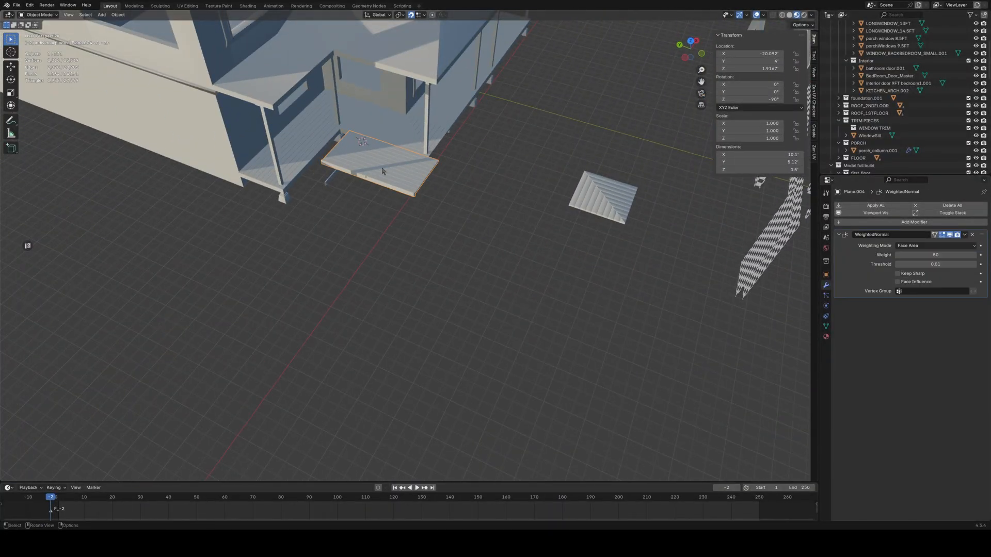
{"action": "scroll", "coordinate": [383, 171], "scroll_direction": "up", "scroll_amount": 5}
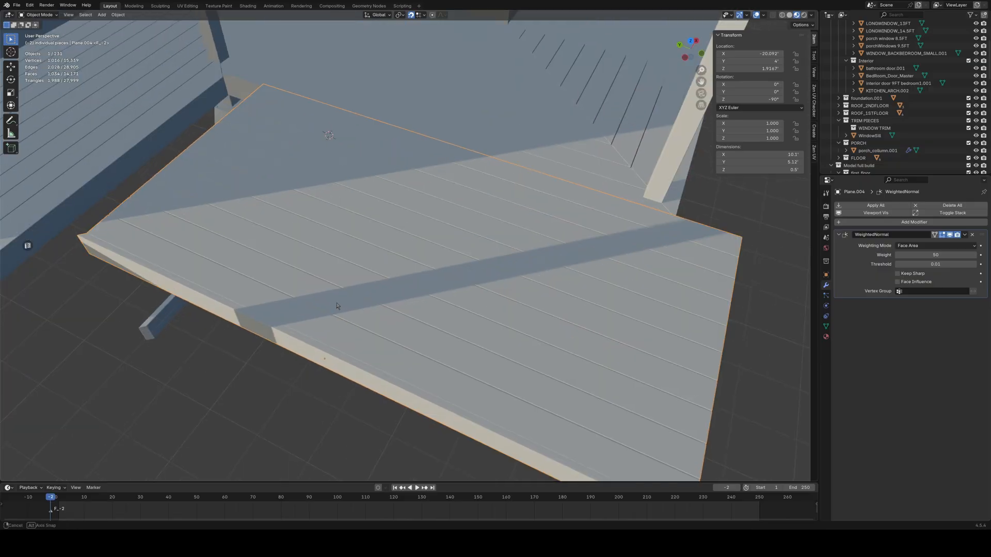
Step: Select the plain square floor piece behind the planked porch section and inspect where the two meet
{"action": "scroll", "coordinate": [349, 306], "scroll_direction": "down", "scroll_amount": 3}
{"action": "left_click", "coordinate": [354, 124]}
{"action": "middle_click_drag", "start_coordinate": [374, 161], "coordinate": [466, 206], "text": "shift"}
{"action": "scroll", "coordinate": [459, 275], "scroll_direction": "up", "scroll_amount": 4}
{"action": "middle_click_drag", "start_coordinate": [454, 291], "coordinate": [435, 286]}
{"action": "scroll", "coordinate": [436, 286], "scroll_direction": "down", "scroll_amount": 4}
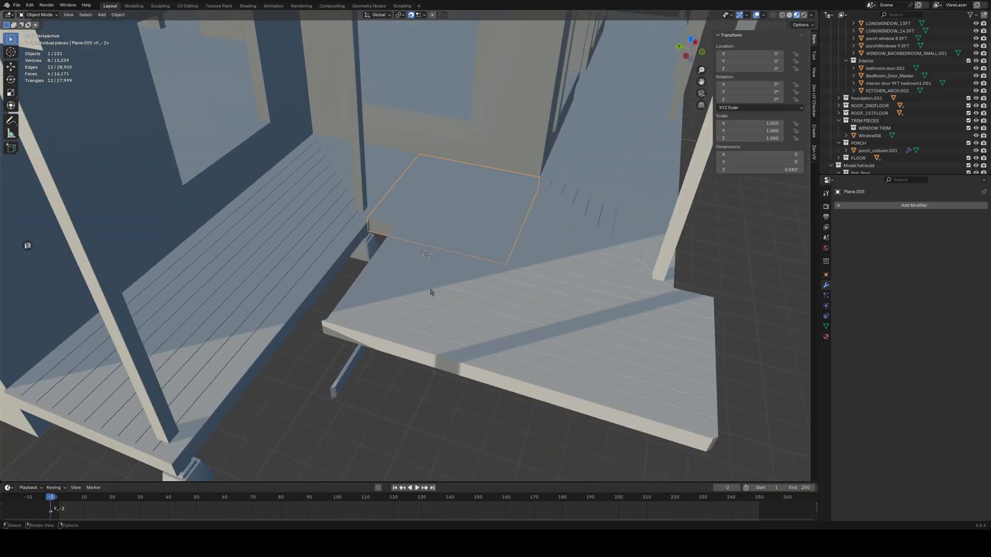
Step: Select the planked porch section and inspect its front trim board from below and above
{"action": "left_click", "coordinate": [345, 335]}
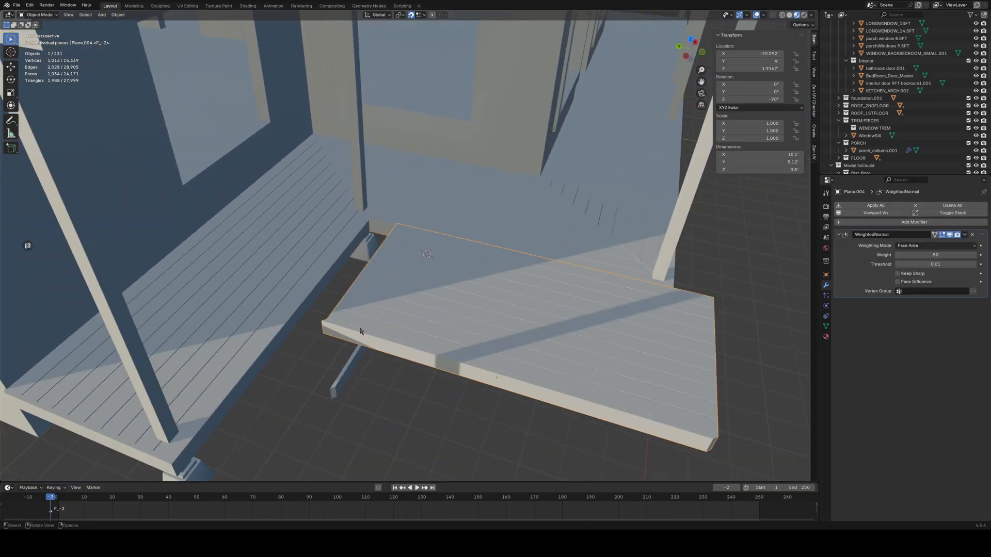
{"action": "middle_click_drag", "start_coordinate": [360, 331], "coordinate": [456, 299]}
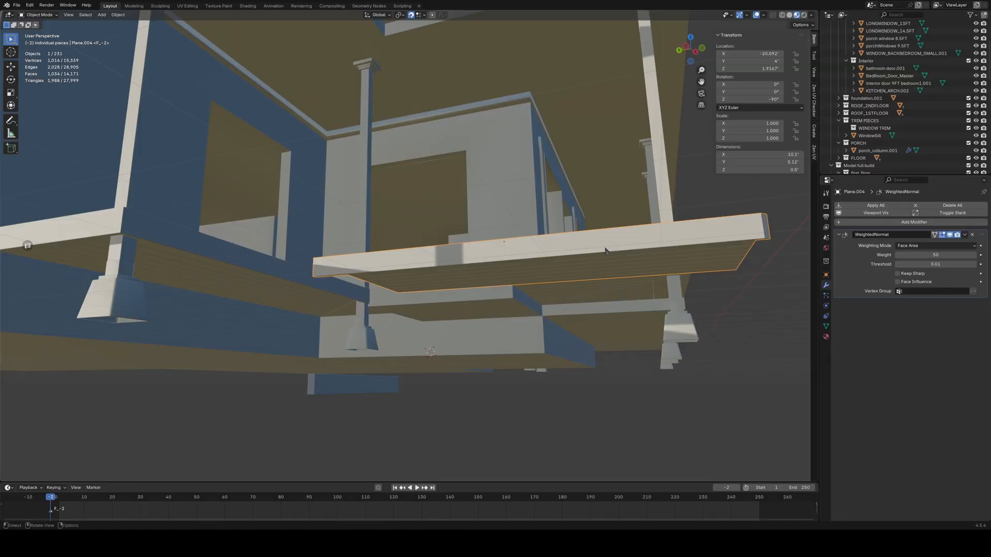
{"action": "middle_click_drag", "start_coordinate": [417, 272], "coordinate": [360, 391]}
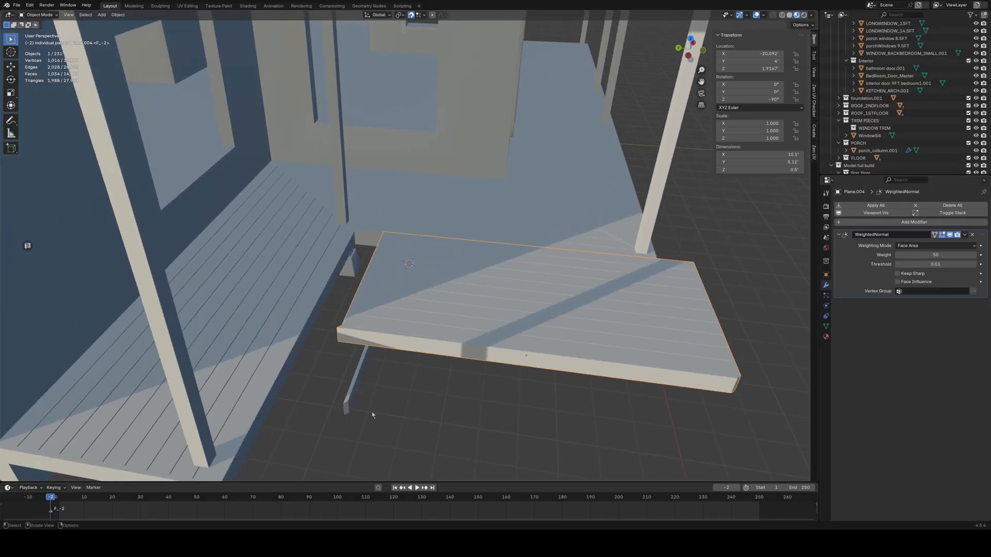
{"action": "mouse_move", "coordinate": [261, 398]}
{"action": "middle_mouse_down"}
{"action": "mouse_move", "coordinate": [286, 373]}
{"action": "mouse_move", "coordinate": [290, 338]}
{"action": "mouse_move", "coordinate": [267, 393]}
{"action": "middle_mouse_up"}
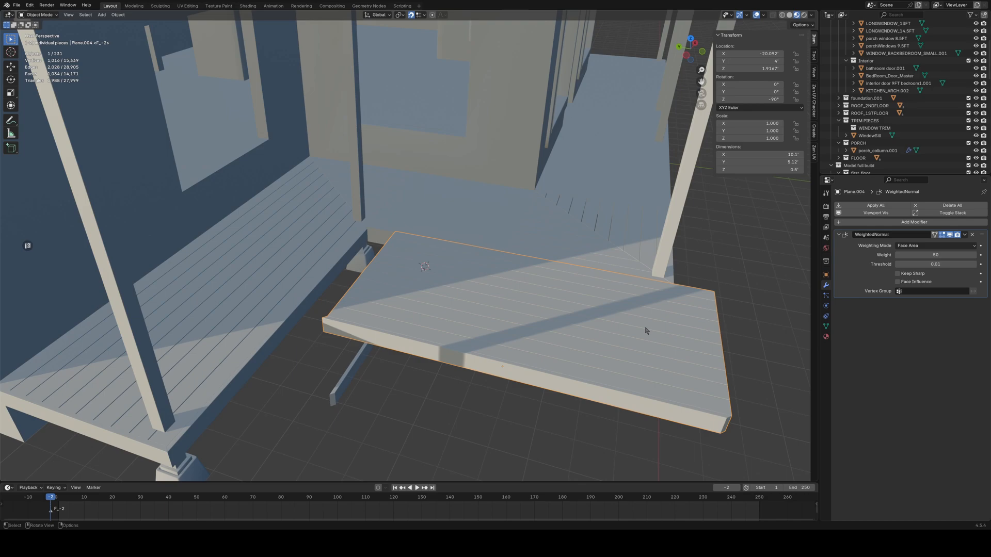
Step: Separate the front trim board from the planked porch section into its own object
{"action": "key", "text": "Tab"}
{"action": "left_click", "coordinate": [539, 377]}
{"action": "key", "text": "ctrl+l"}
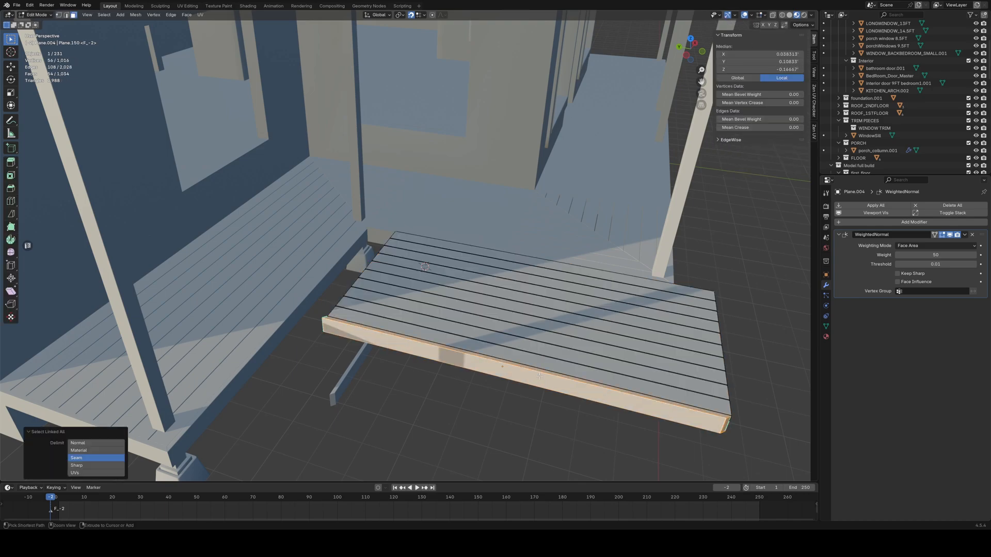
{"action": "mouse_move", "coordinate": [539, 376]}
{"action": "middle_mouse_down"}
{"action": "mouse_move", "coordinate": [546, 366]}
{"action": "mouse_move", "coordinate": [548, 380]}
{"action": "middle_mouse_up"}
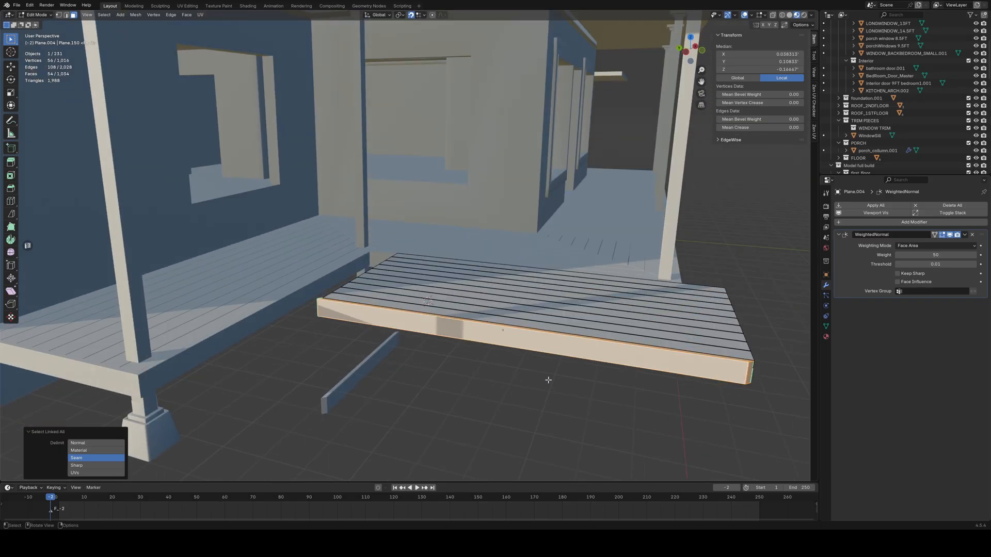
{"action": "key", "text": "p"}
{"action": "left_click", "coordinate": [546, 386]}
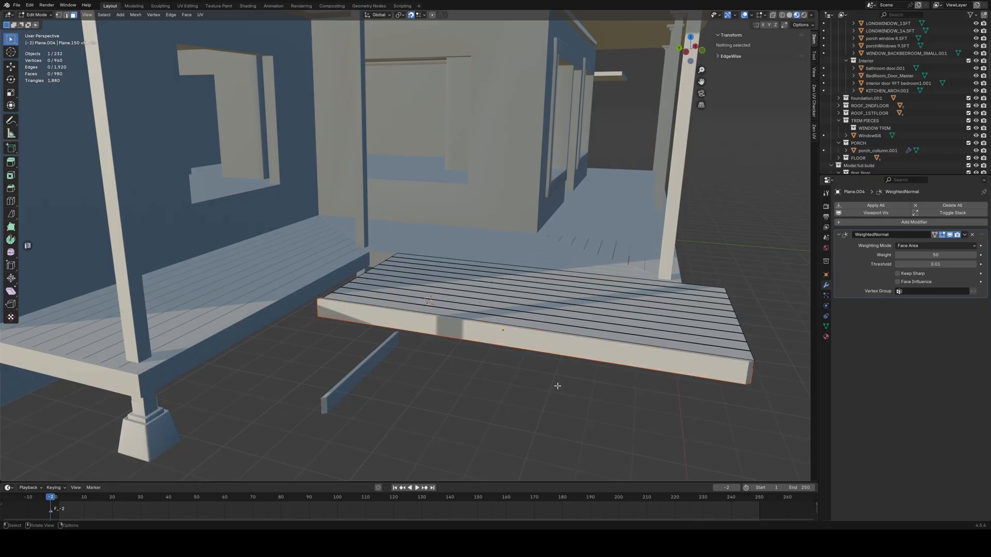
Step: Select the separated front trim board and lower it about 1.9 ft along the Z axis
{"action": "middle_click_drag", "start_coordinate": [558, 382], "coordinate": [508, 371]}
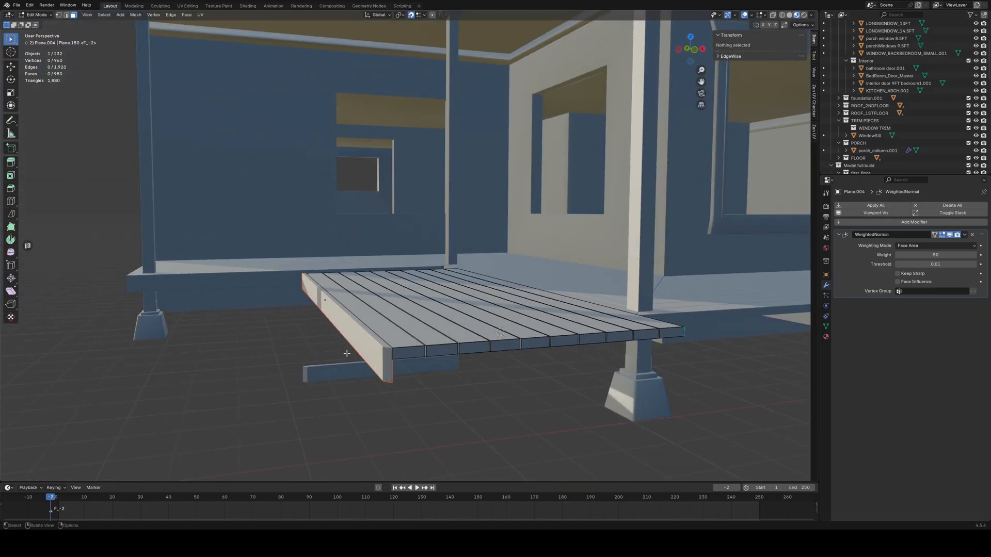
{"action": "key", "text": "Tab"}
{"action": "left_click", "coordinate": [382, 368]}
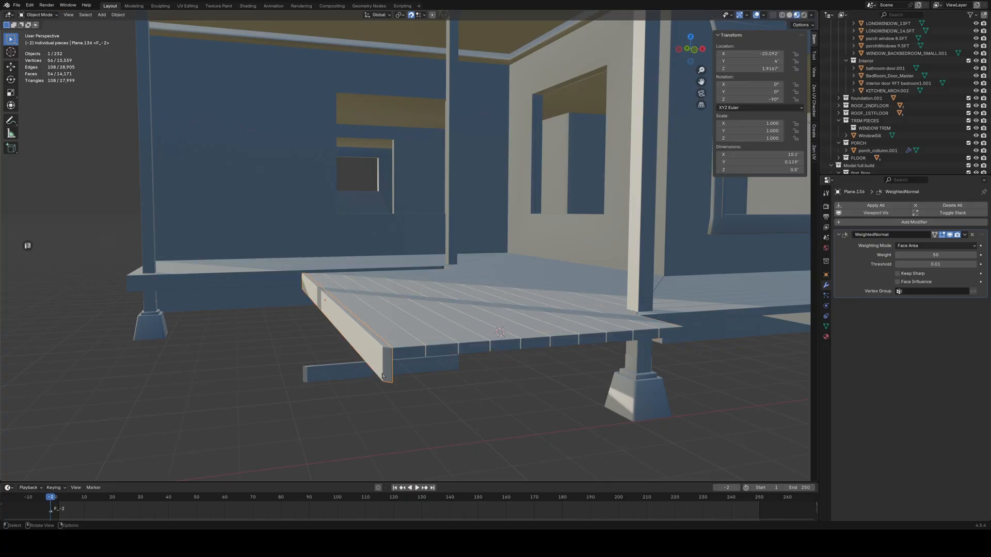
{"action": "middle_click_drag", "start_coordinate": [411, 404], "coordinate": [448, 404]}
{"action": "key", "text": "Tab"}
{"action": "key", "text": "z"}
{"action": "left_click", "coordinate": [358, 320]}
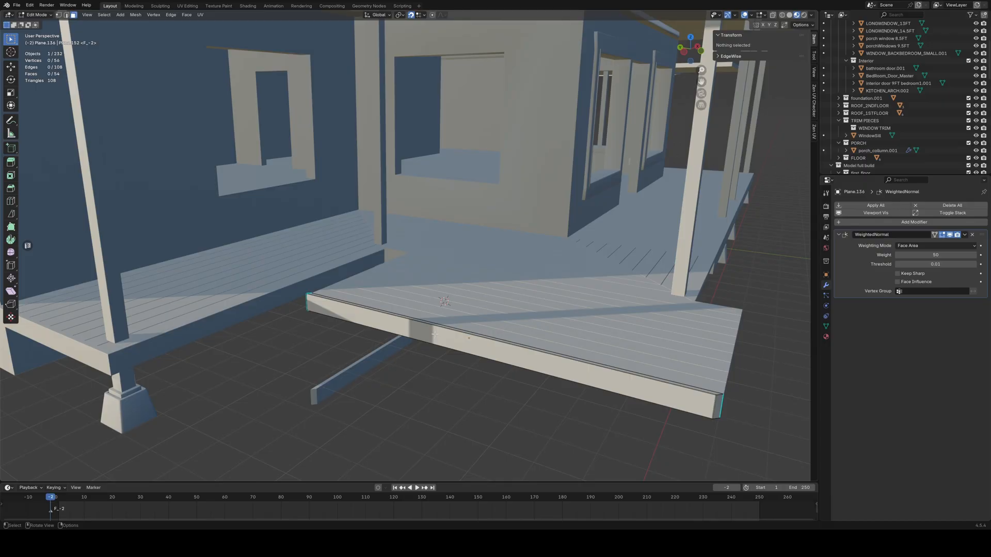
{"action": "key", "text": "Tab"}
{"action": "key", "text": "g"}
{"action": "key", "text": "z"}
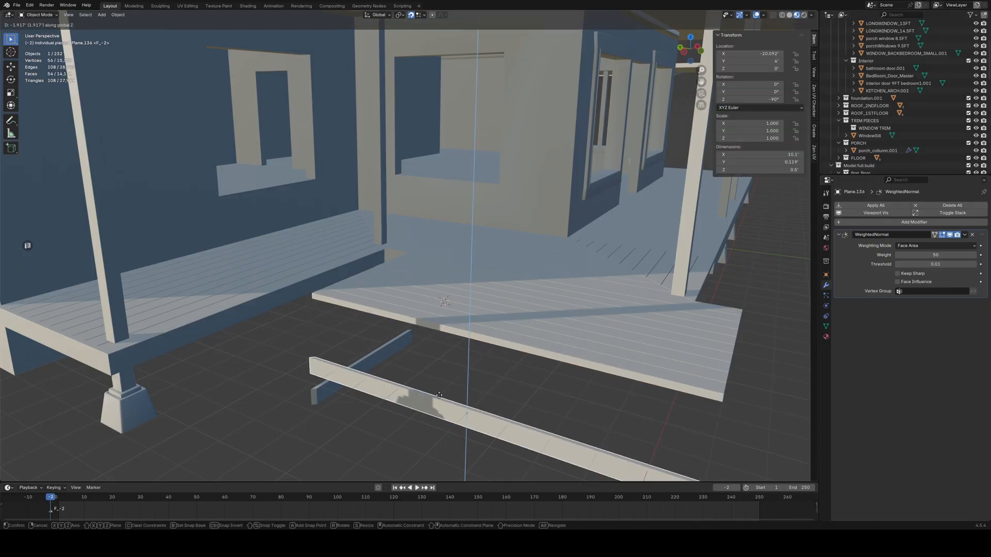
{"action": "left_click", "coordinate": [442, 394]}
{"action": "middle_click_drag", "start_coordinate": [442, 394], "coordinate": [467, 382]}
Step: Isolate the planked porch section together with the plain square floor piece in local view
{"action": "left_click", "coordinate": [541, 344]}
{"action": "middle_click_drag", "start_coordinate": [587, 366], "coordinate": [595, 389]}
{"action": "scroll", "coordinate": [538, 342], "scroll_direction": "up", "scroll_amount": 3}
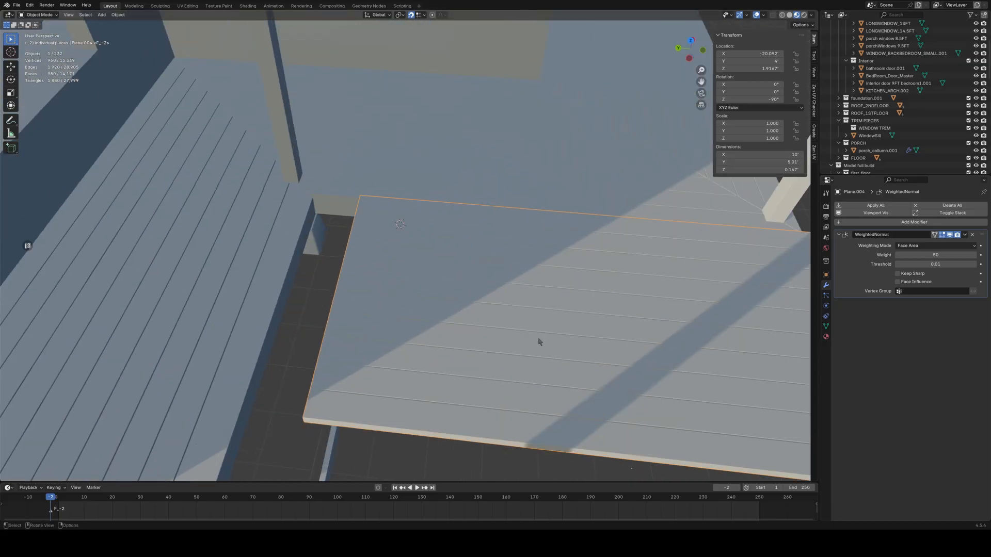
{"action": "middle_click_drag", "start_coordinate": [538, 342], "coordinate": [532, 386], "text": "shift"}
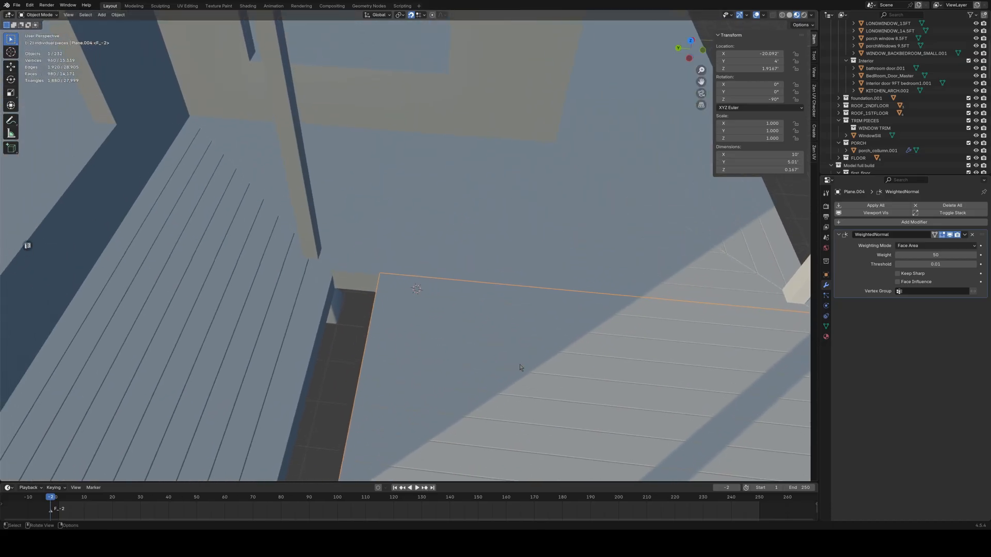
{"action": "left_click", "coordinate": [443, 255], "text": "shift"}
{"action": "key", "text": "KP_Divide"}
{"action": "middle_click_drag", "start_coordinate": [447, 222], "coordinate": [460, 277]}
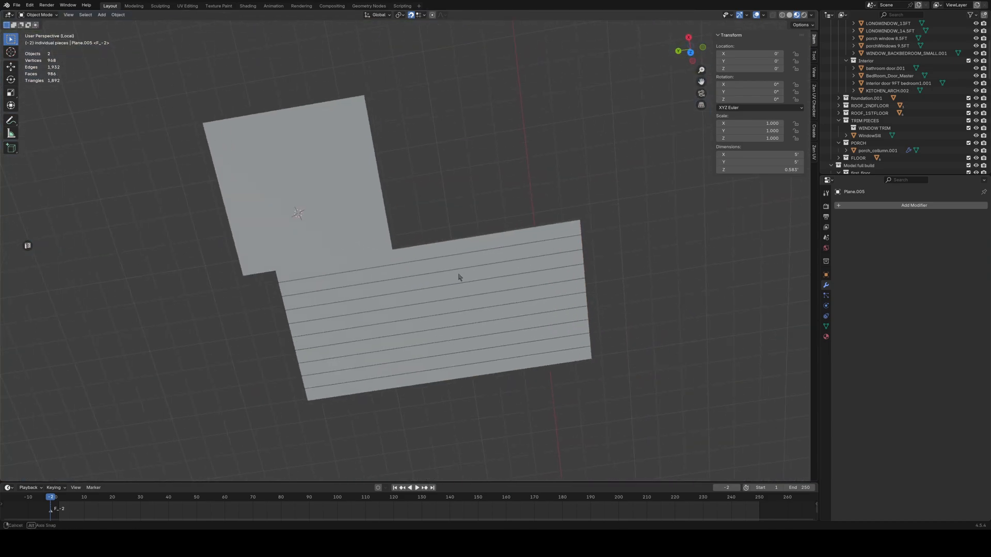
Step: In a wireframe top view, move the planked section 4.925 ft in X and 1.0833 ft in Y
{"action": "left_click", "coordinate": [460, 276]}
{"action": "left_click", "coordinate": [782, 15]}
{"action": "middle_click_drag", "start_coordinate": [425, 204], "coordinate": [434, 289]}
{"action": "key", "text": "KP_7"}
{"action": "scroll", "coordinate": [427, 269], "scroll_direction": "up", "scroll_amount": 2}
{"action": "key", "text": "g"}
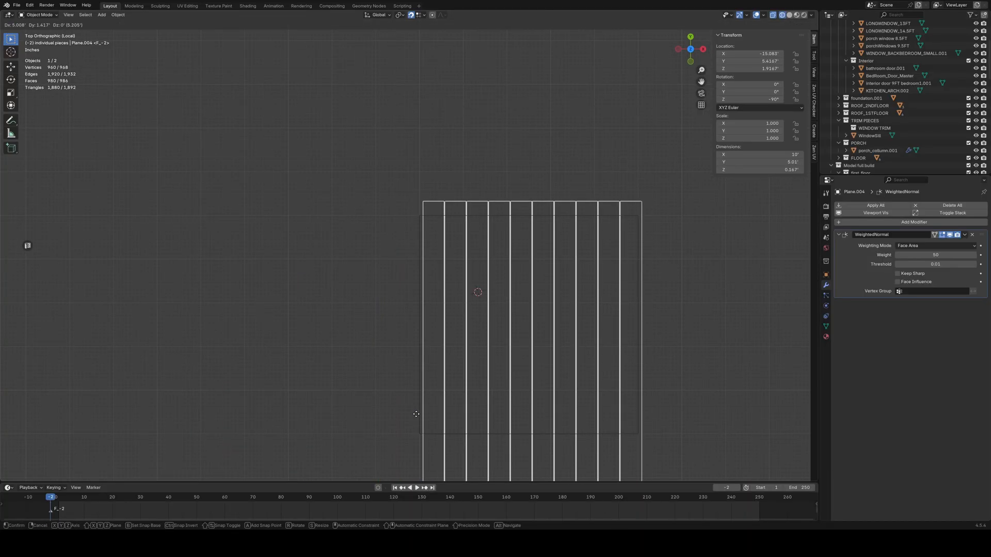
{"action": "left_click", "coordinate": [412, 430]}
{"action": "scroll", "coordinate": [478, 307], "scroll_direction": "up", "scroll_amount": 8}
{"action": "middle_click_drag", "start_coordinate": [491, 252], "coordinate": [431, 310], "text": "shift"}
{"action": "scroll", "coordinate": [413, 387], "scroll_direction": "up", "scroll_amount": 4}
{"action": "scroll", "coordinate": [412, 367], "scroll_direction": "up", "scroll_amount": 2}
{"action": "key", "text": "g"}
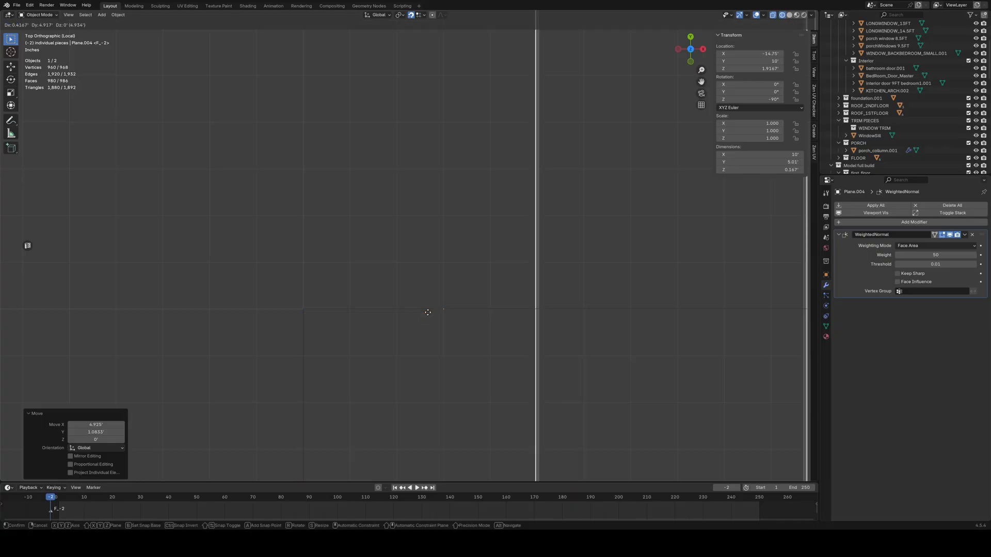
{"action": "key", "text": "y"}
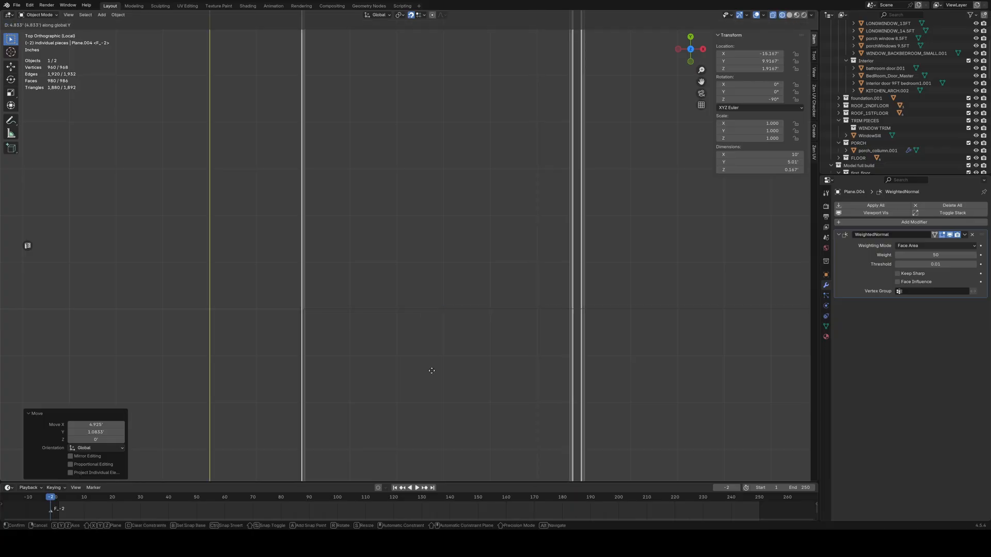
{"action": "right_click", "coordinate": [432, 370]}
Step: Set the planked section's origin to its geometry
{"action": "scroll", "coordinate": [431, 370], "scroll_direction": "down", "scroll_amount": 11}
{"action": "right_click", "coordinate": [359, 351]}
{"action": "right_click", "coordinate": [356, 350]}
{"action": "right_click", "coordinate": [336, 310]}
{"action": "mouse_move", "coordinate": [331, 342]}
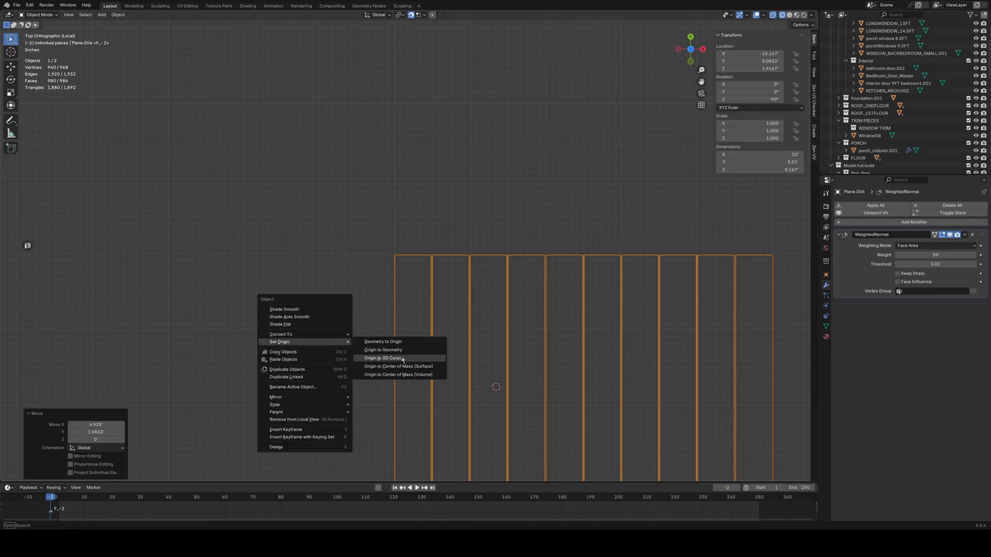
{"action": "left_click", "coordinate": [403, 350]}
Step: Enter mesh editing on the planked section and select a vertex on the rounded outer corner of its first plank
{"action": "scroll", "coordinate": [432, 316], "scroll_direction": "up", "scroll_amount": 10}
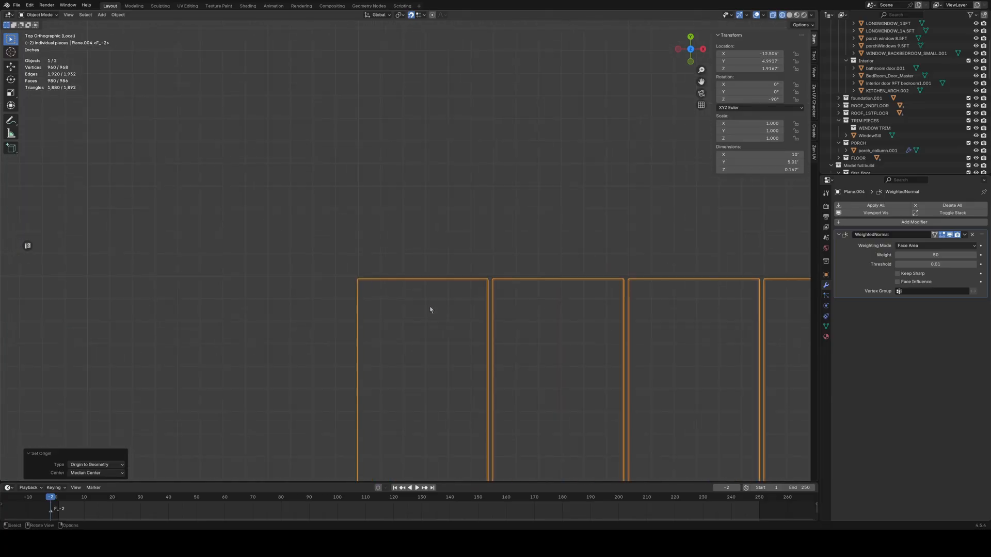
{"action": "middle_click_drag", "start_coordinate": [341, 343], "coordinate": [407, 315]}
{"action": "key", "text": "Tab"}
{"action": "scroll", "coordinate": [459, 311], "scroll_direction": "up", "scroll_amount": 3}
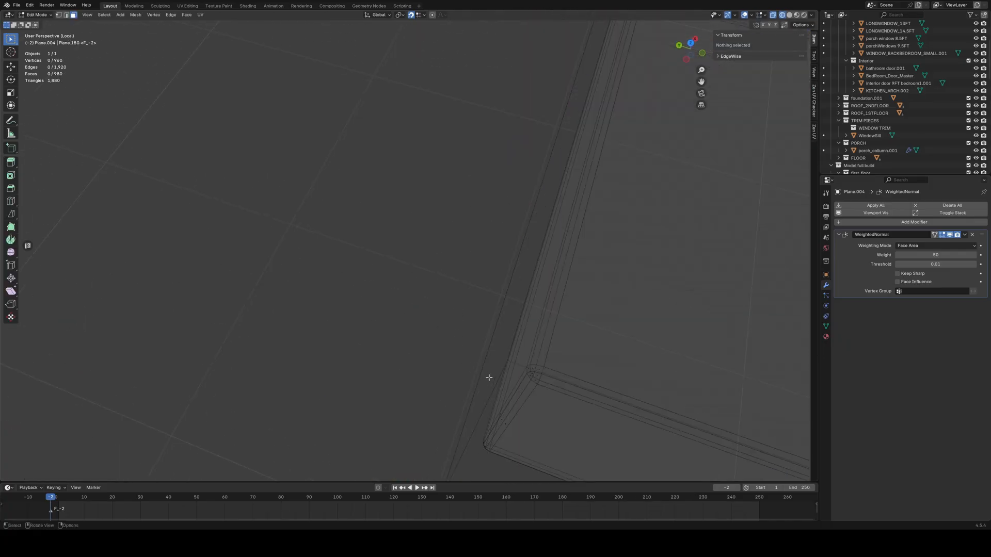
{"action": "key", "text": "1"}
{"action": "left_click", "coordinate": [526, 376]}
{"action": "middle_click_drag", "start_coordinate": [578, 389], "coordinate": [427, 374]}
Step: Save the file and snap the 3D cursor to the selected corner vertex in top view
{"action": "key", "text": "KP_7"}
{"action": "scroll", "coordinate": [260, 383], "scroll_direction": "up", "scroll_amount": 3}
{"action": "middle_click_drag", "start_coordinate": [201, 401], "coordinate": [467, 318], "text": "shift"}
{"action": "scroll", "coordinate": [414, 380], "scroll_direction": "up", "scroll_amount": 3}
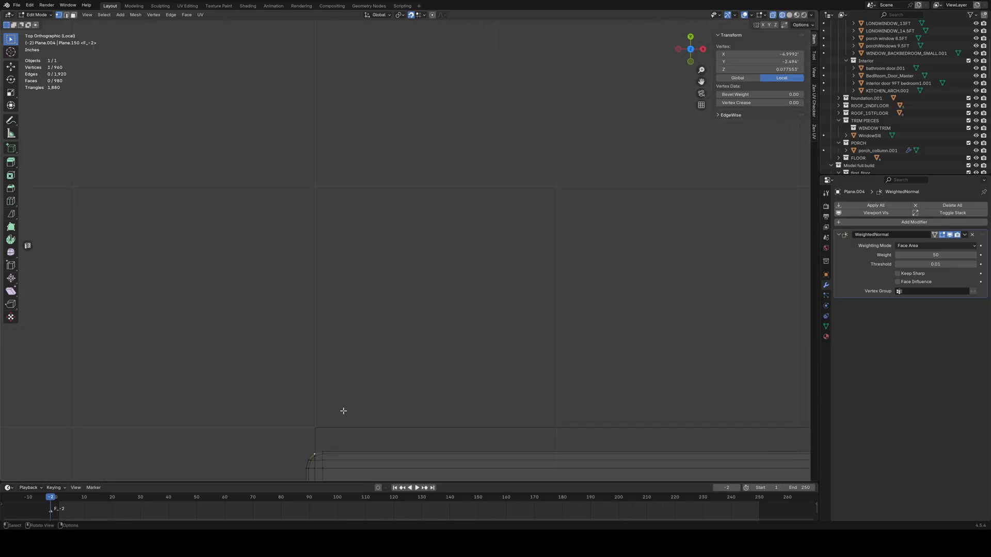
{"action": "middle_click_drag", "start_coordinate": [337, 418], "coordinate": [394, 303], "text": "shift"}
{"action": "scroll", "coordinate": [390, 383], "scroll_direction": "up", "scroll_amount": 2}
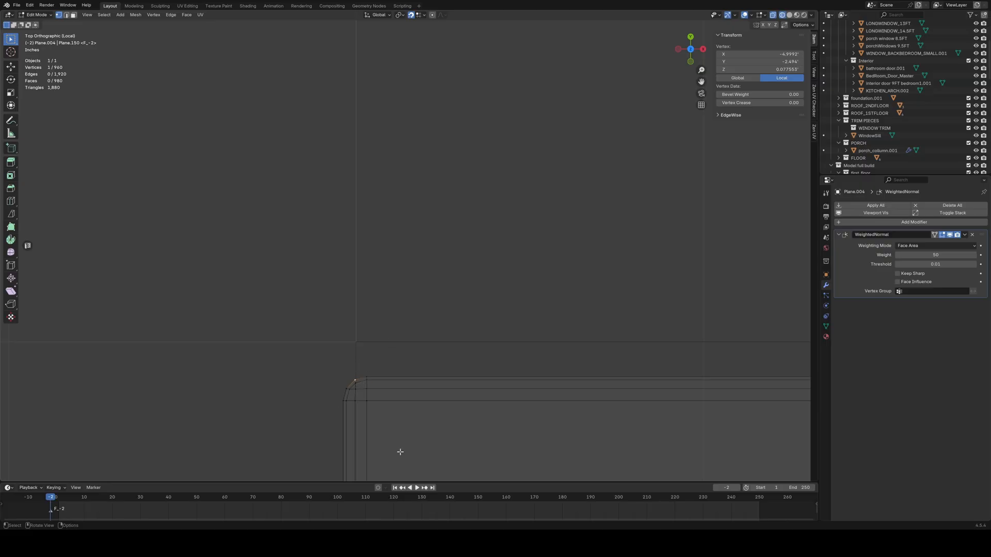
{"action": "key", "text": "ctrl+s"}
{"action": "key", "text": "shift+s"}
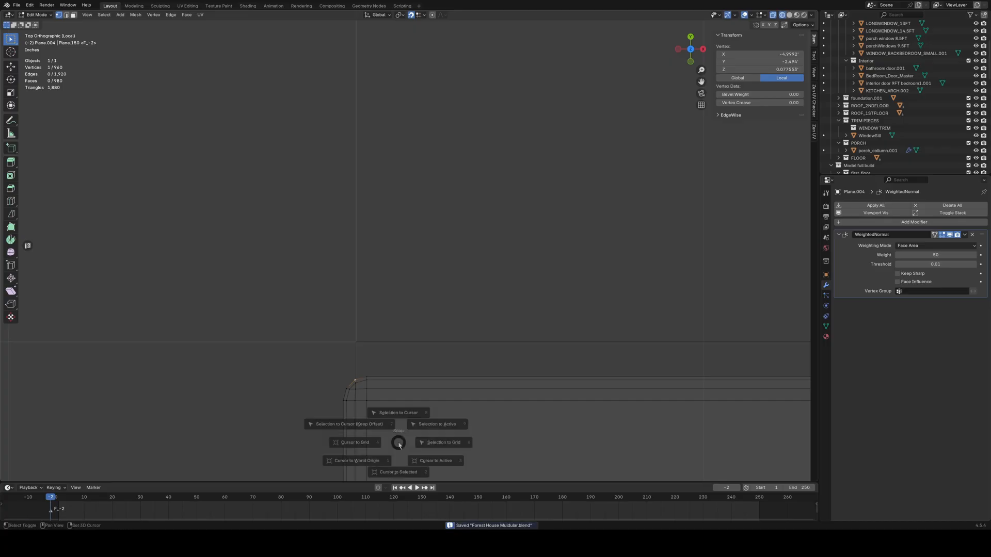
{"action": "left_click", "coordinate": [406, 487]}
Step: Return to object mode and set the planked section's origin to the 3D cursor
{"action": "key", "text": "Tab"}
{"action": "right_click", "coordinate": [398, 415]}
{"action": "mouse_move", "coordinate": [405, 416]}
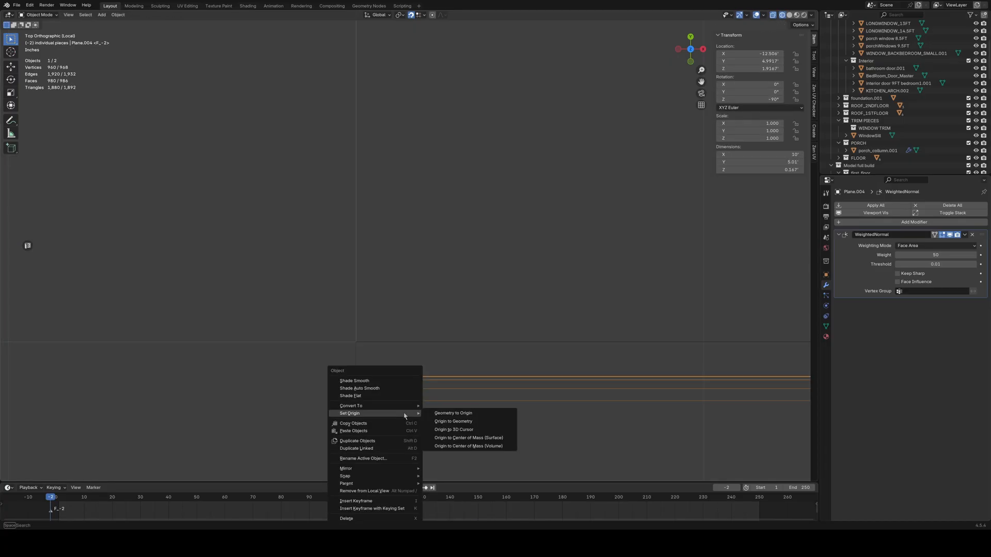
{"action": "left_click", "coordinate": [467, 429]}
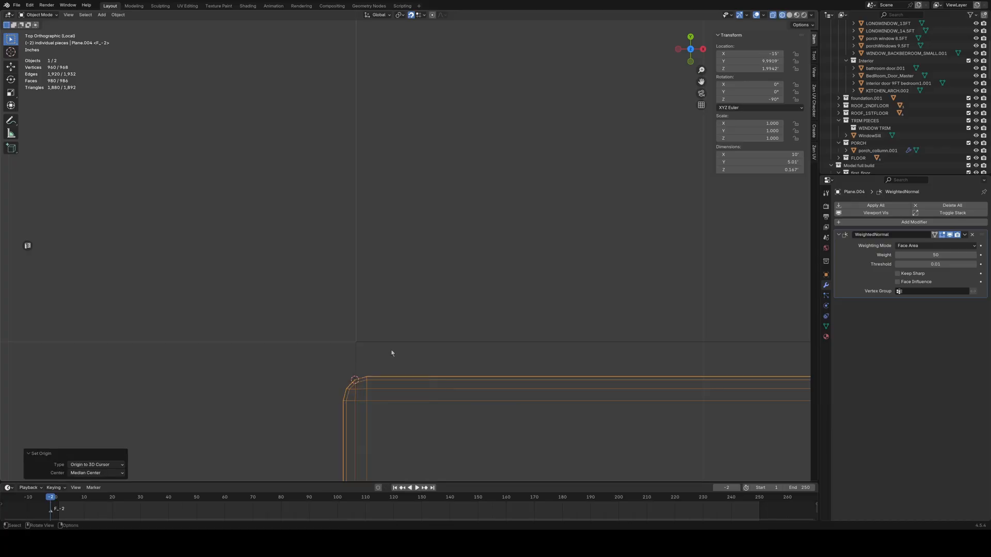
Step: Move the planked section along Y to the 10 ft position, level with the square floor piece's edge
{"action": "key", "text": "g"}
{"action": "key", "text": "y"}
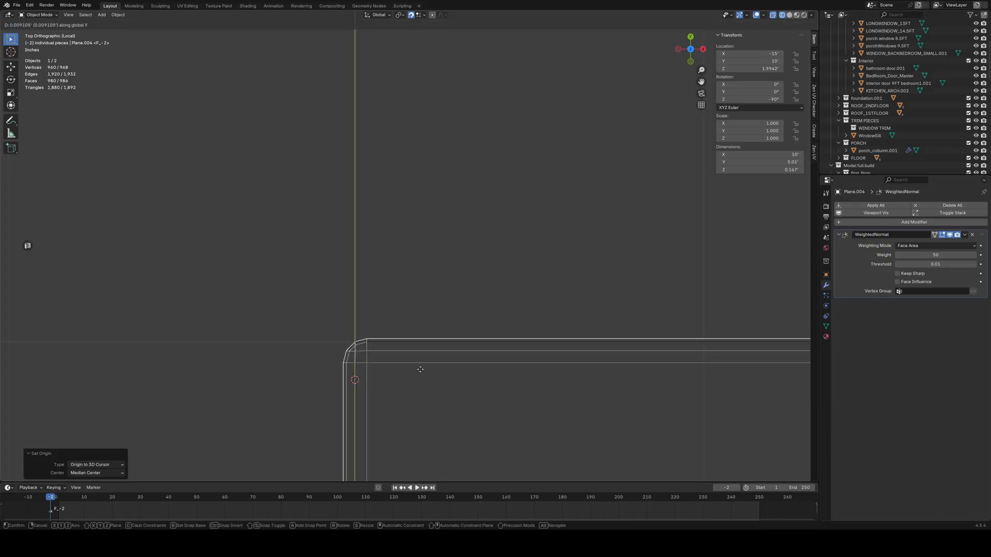
{"action": "left_click", "coordinate": [418, 398]}
{"action": "scroll", "coordinate": [383, 357], "scroll_direction": "up", "scroll_amount": 1}
{"action": "key", "text": "g"}
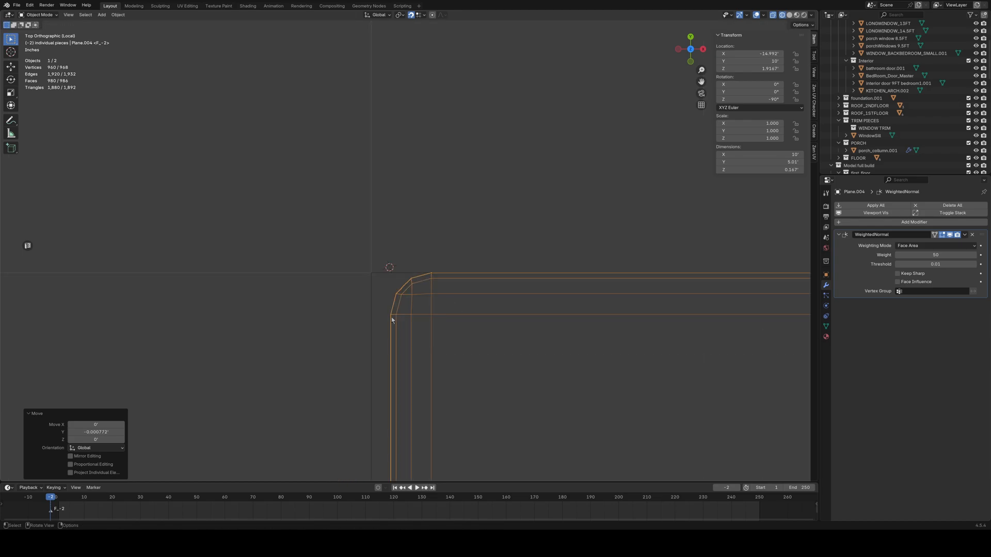
Step: Snap the 3D cursor to the vertices on the first plank's outer side edge and set the section's origin there
{"action": "key", "text": "Tab"}
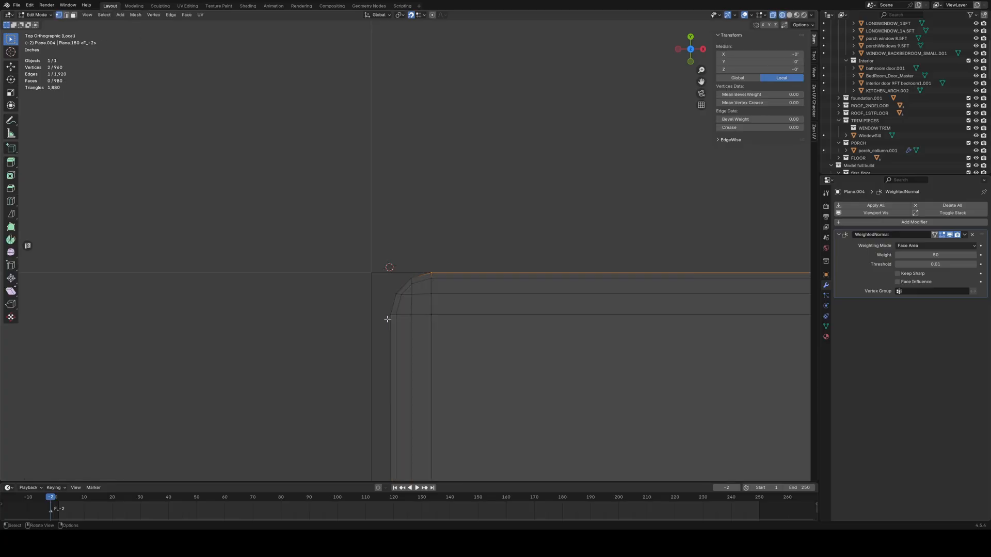
{"action": "left_click", "coordinate": [391, 316]}
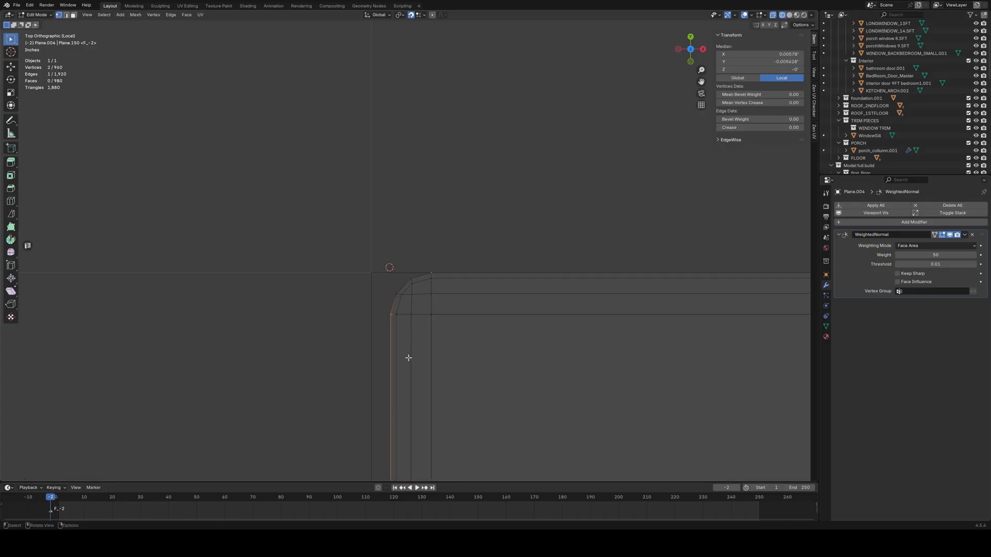
{"action": "scroll", "coordinate": [409, 353], "scroll_direction": "down", "scroll_amount": 12}
{"action": "scroll", "coordinate": [409, 353], "scroll_direction": "up", "scroll_amount": 11}
{"action": "scroll", "coordinate": [409, 353], "scroll_direction": "up", "scroll_amount": 6}
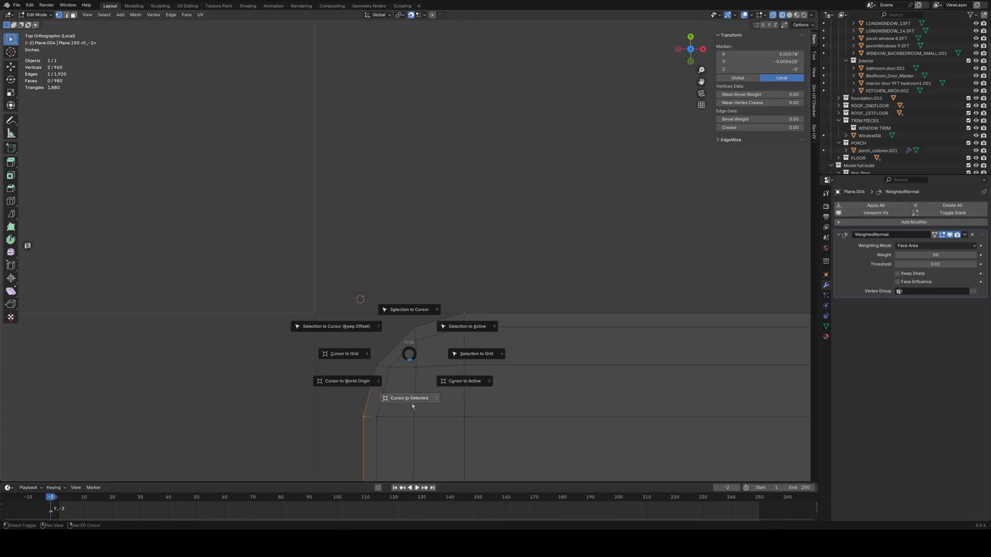
{"action": "left_click", "coordinate": [411, 400]}
{"action": "scroll", "coordinate": [396, 403], "scroll_direction": "up", "scroll_amount": 1}
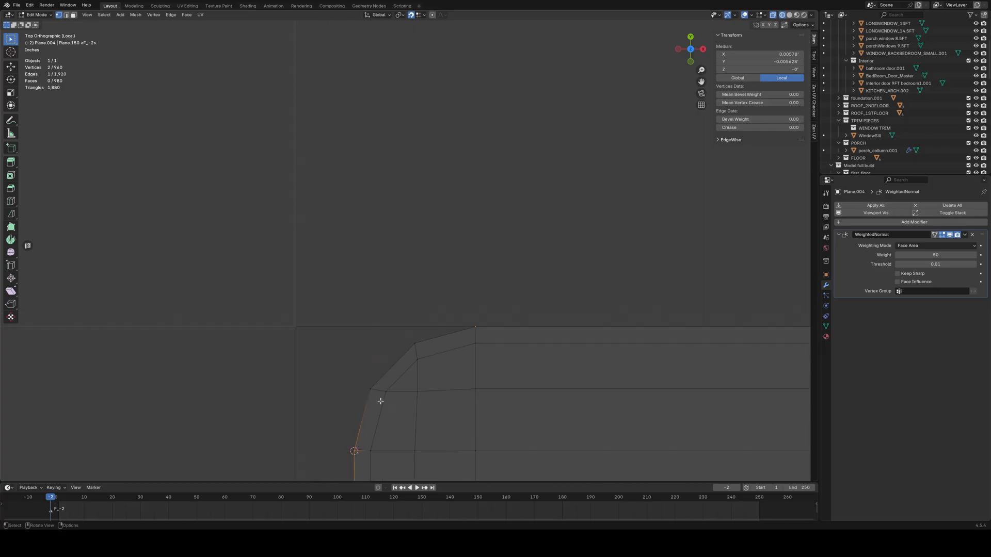
{"action": "key", "text": "Tab"}
{"action": "right_click", "coordinate": [319, 384]}
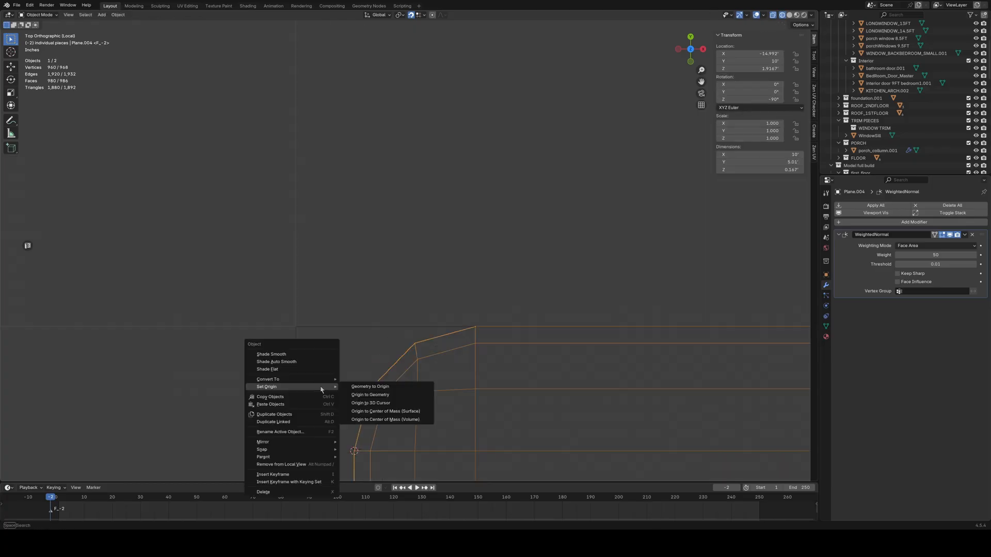
{"action": "left_click", "coordinate": [382, 405]}
{"action": "left_click", "coordinate": [353, 383]}
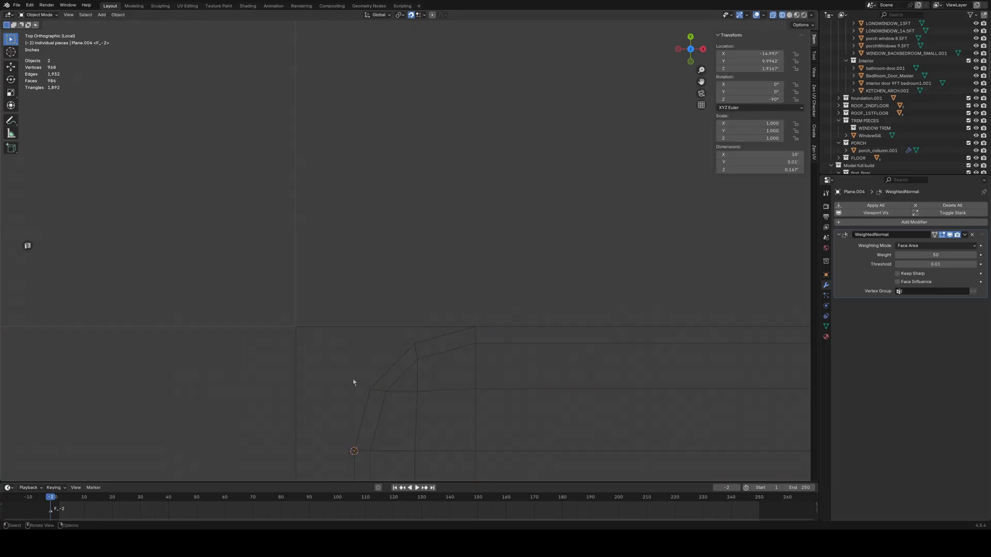
{"action": "left_click", "coordinate": [376, 422]}
{"action": "key", "text": "g"}
{"action": "key", "text": "z"}
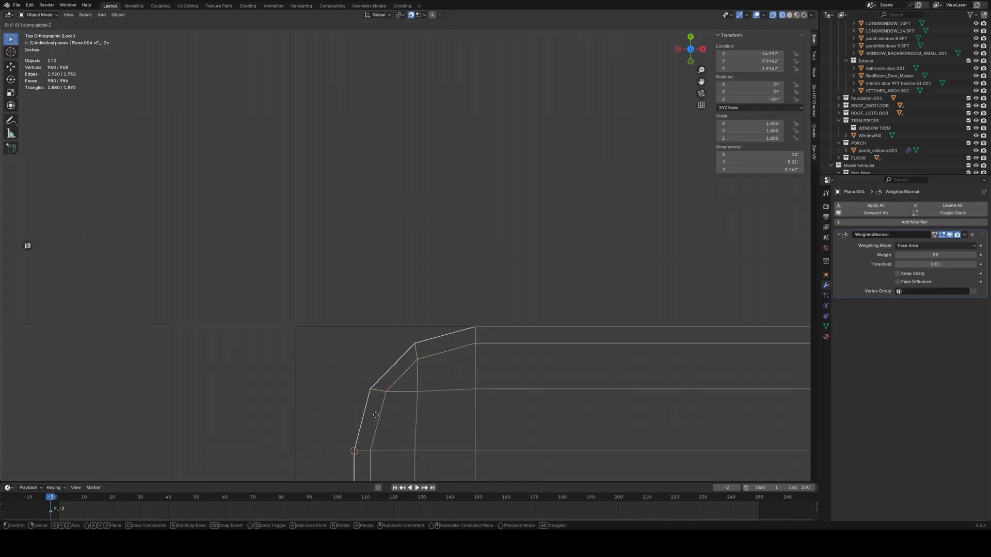
{"action": "right_click", "coordinate": [335, 422]}
{"action": "middle_click_drag", "start_coordinate": [338, 429], "coordinate": [343, 215]}
{"action": "key", "text": "KP_7"}
Step: Move the planked section about -0.0027 ft along X to the -15 ft position, flush with the square floor piece's side
{"action": "key", "text": "g"}
{"action": "key", "text": "x"}
{"action": "left_click", "coordinate": [274, 230]}
Step: In mesh editing, select the two stacked vertices where the first plank's end edge meets its rounded outer corner
{"action": "scroll", "coordinate": [282, 256], "scroll_direction": "down", "scroll_amount": 4}
{"action": "scroll", "coordinate": [283, 256], "scroll_direction": "down", "scroll_amount": 12}
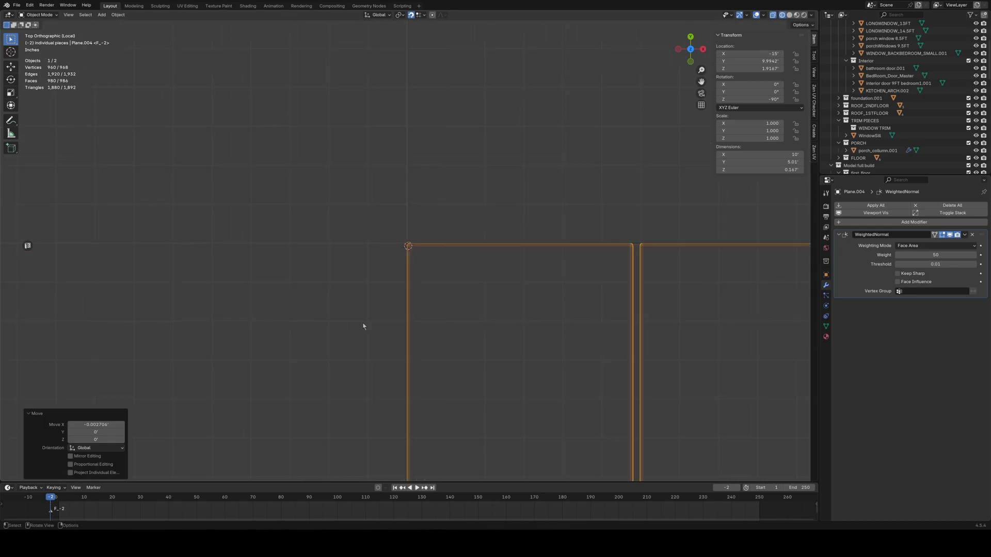
{"action": "scroll", "coordinate": [382, 326], "scroll_direction": "down", "scroll_amount": 10}
{"action": "middle_click_drag", "start_coordinate": [448, 336], "coordinate": [472, 368], "text": "shift"}
{"action": "scroll", "coordinate": [424, 217], "scroll_direction": "up", "scroll_amount": 11}
{"action": "middle_click_drag", "start_coordinate": [504, 166], "coordinate": [470, 294], "text": "shift"}
{"action": "scroll", "coordinate": [460, 272], "scroll_direction": "up", "scroll_amount": 8}
{"action": "middle_click_drag", "start_coordinate": [587, 254], "coordinate": [461, 290], "text": "shift"}
{"action": "scroll", "coordinate": [442, 258], "scroll_direction": "up", "scroll_amount": 7}
{"action": "scroll", "coordinate": [441, 262], "scroll_direction": "up", "scroll_amount": 6}
{"action": "middle_click_drag", "start_coordinate": [515, 256], "coordinate": [313, 290], "text": "shift"}
{"action": "key", "text": "Tab"}
{"action": "left_click_drag", "start_coordinate": [500, 269], "coordinate": [561, 239]}
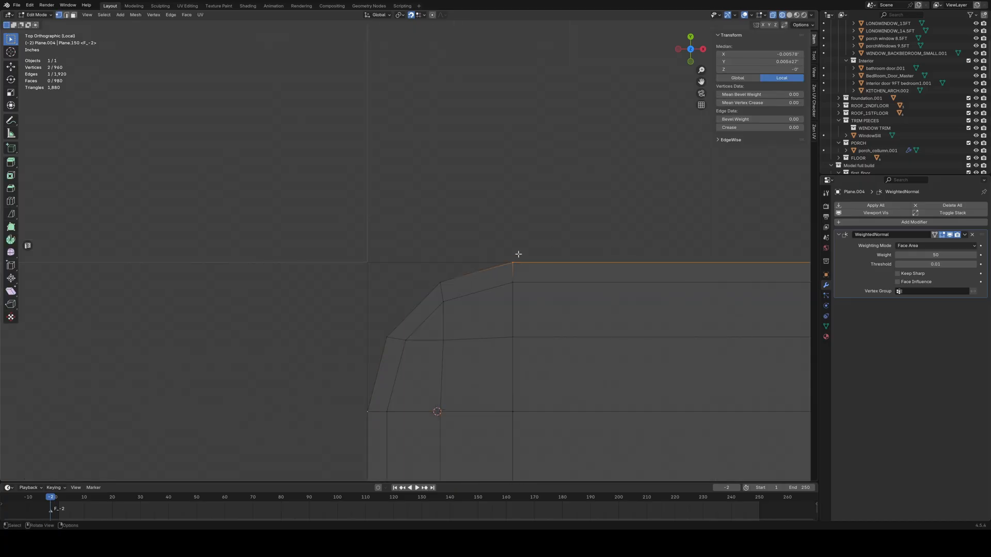
Step: Save the file and snap the 3D cursor to the two selected vertices
{"action": "key", "text": "ctrl+s"}
{"action": "key", "text": "shift+s"}
{"action": "left_click", "coordinate": [520, 299]}
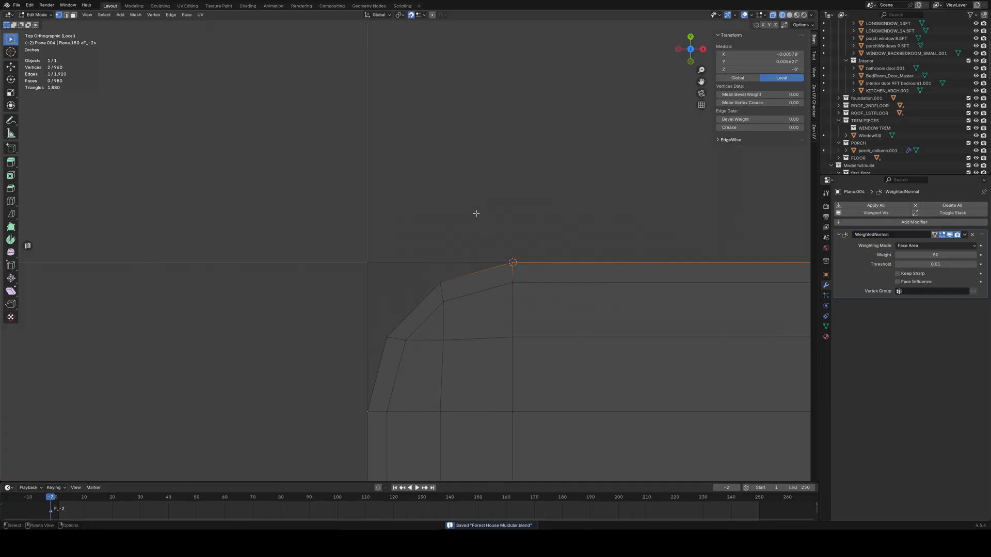
{"action": "key", "text": "Tab"}
{"action": "key", "text": "shift+s"}
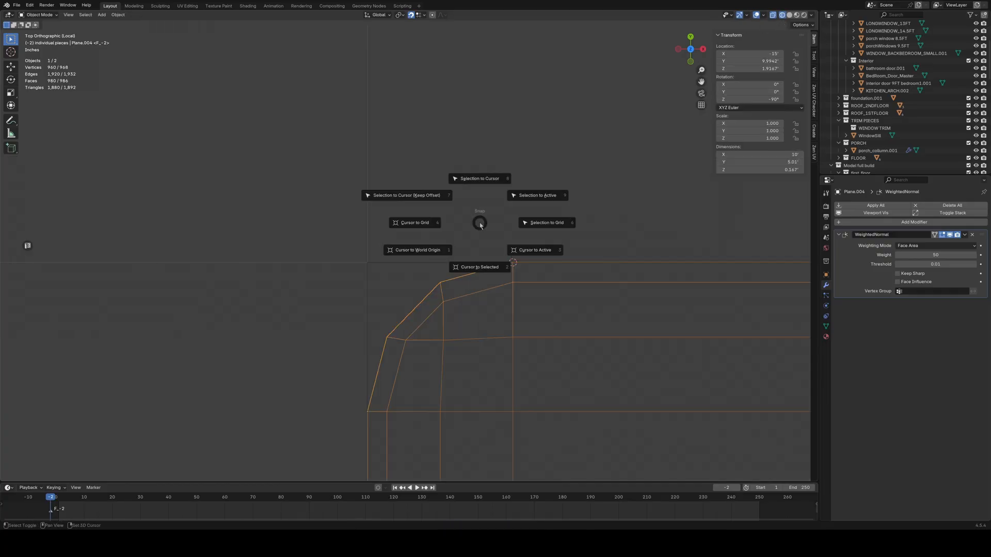
{"action": "left_click", "coordinate": [490, 256]}
{"action": "key", "text": "Tab"}
{"action": "right_click", "coordinate": [487, 216]}
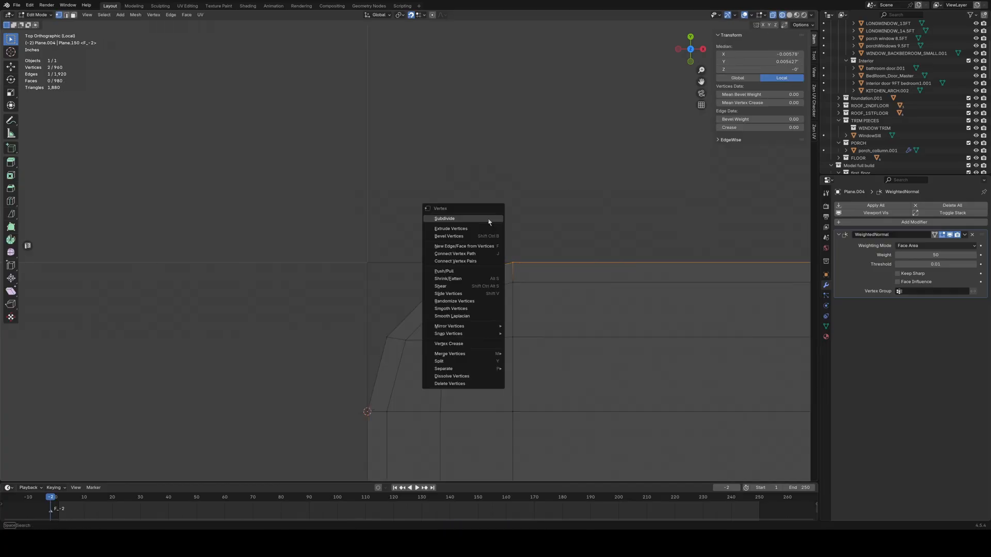
{"action": "left_click", "coordinate": [470, 261]}
{"action": "key", "text": "Tab"}
{"action": "key", "text": "Tab"}
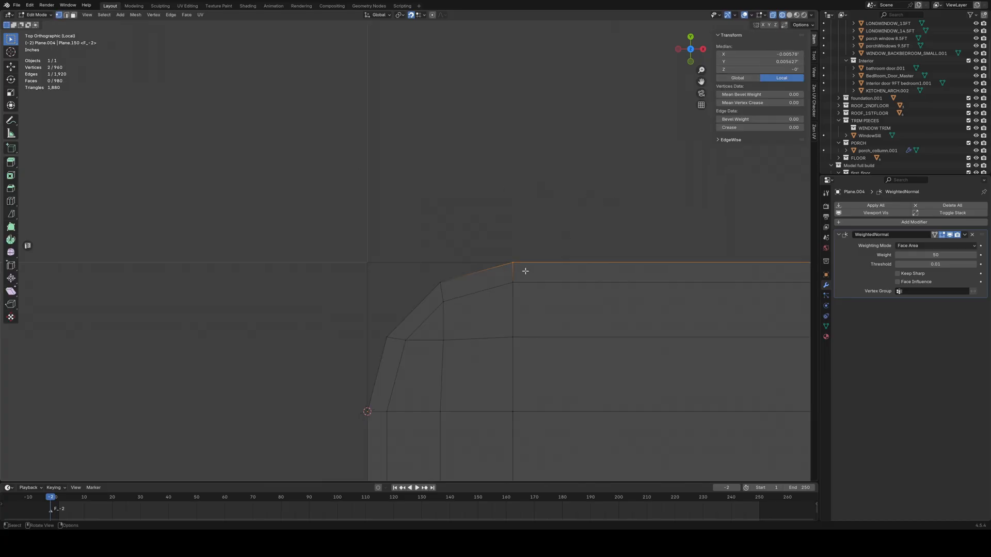
Step: Snap the 3D cursor to the selected end-edge vertices again, set the section's origin to it, and deselect the object
{"action": "key", "text": "shift+s"}
{"action": "left_click", "coordinate": [526, 306]}
{"action": "key", "text": "Tab"}
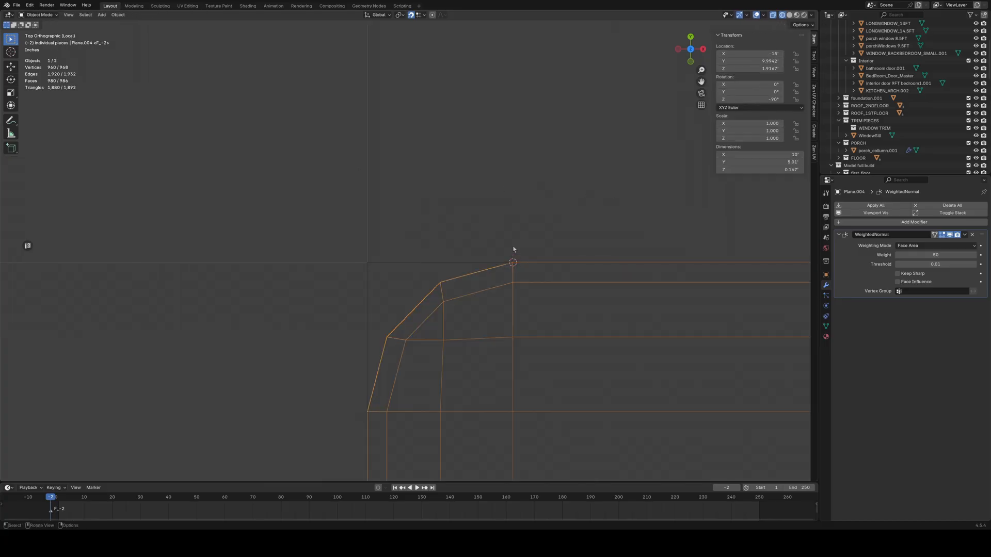
{"action": "right_click", "coordinate": [512, 249]}
{"action": "mouse_move", "coordinate": [511, 256]}
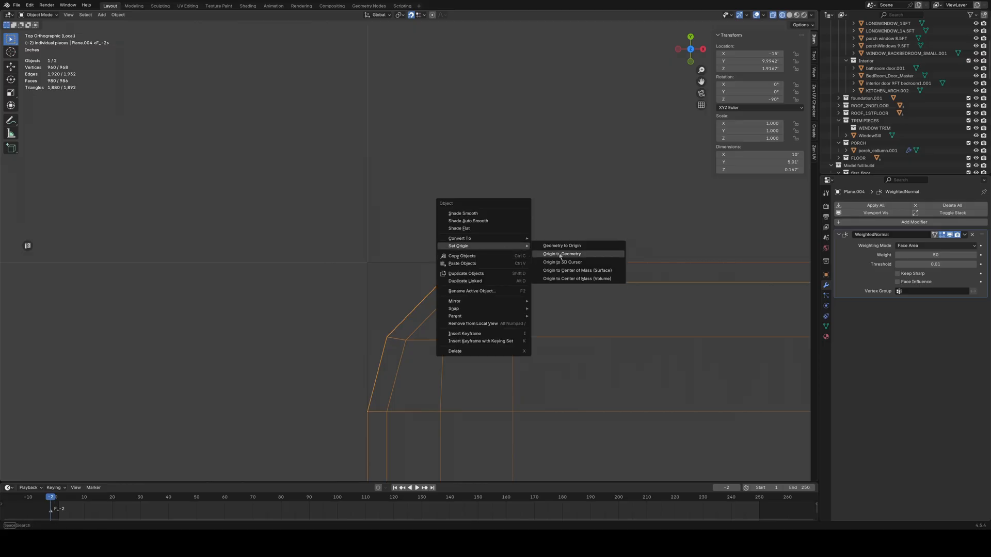
{"action": "left_click", "coordinate": [567, 266]}
{"action": "left_click", "coordinate": [433, 240]}
Step: Select all vertices at the planks' far end and move them about 4.9 ft along Y to shorten the planks
{"action": "scroll", "coordinate": [468, 296], "scroll_direction": "down", "scroll_amount": 5}
{"action": "middle_click_drag", "start_coordinate": [459, 386], "coordinate": [481, 210], "text": "shift"}
{"action": "scroll", "coordinate": [481, 220], "scroll_direction": "down", "scroll_amount": 16}
{"action": "middle_click_drag", "start_coordinate": [478, 323], "coordinate": [487, 33], "text": "shift"}
{"action": "scroll", "coordinate": [489, 264], "scroll_direction": "down", "scroll_amount": 6}
{"action": "middle_click_drag", "start_coordinate": [489, 351], "coordinate": [433, 31], "text": "shift"}
{"action": "scroll", "coordinate": [515, 368], "scroll_direction": "down", "scroll_amount": 7}
{"action": "middle_click_drag", "start_coordinate": [497, 365], "coordinate": [440, 277], "text": "shift"}
{"action": "scroll", "coordinate": [414, 312], "scroll_direction": "up", "scroll_amount": 6}
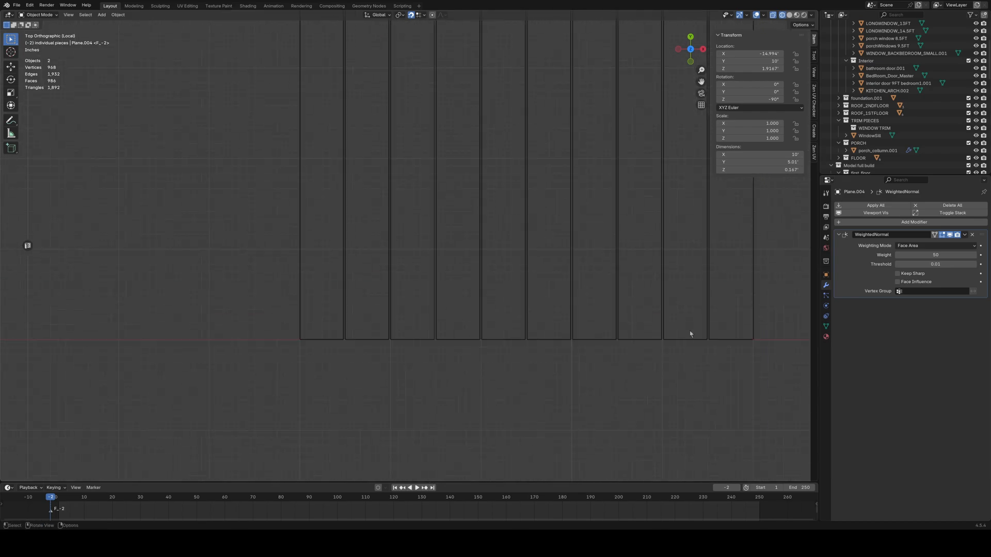
{"action": "key", "text": "Tab"}
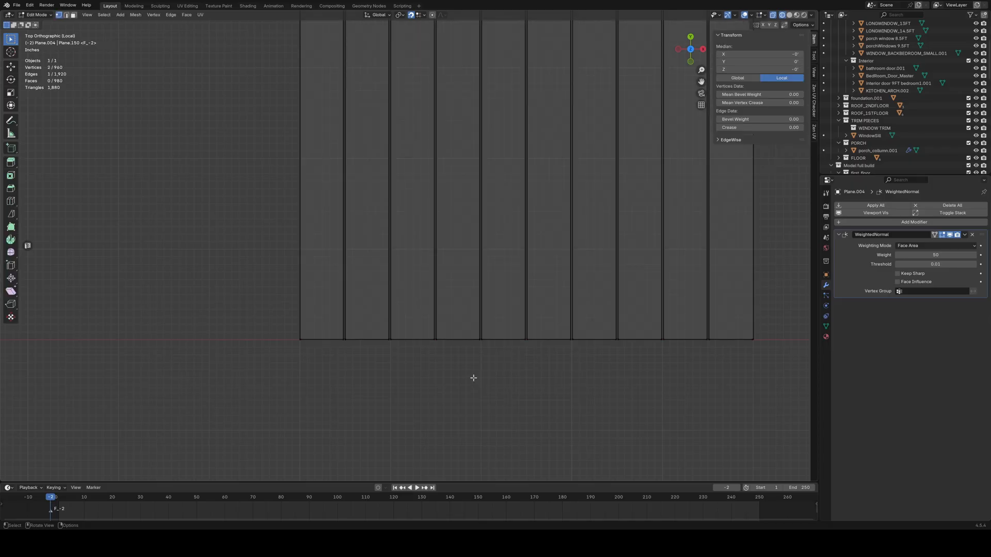
{"action": "left_click_drag", "start_coordinate": [290, 378], "coordinate": [793, 309]}
{"action": "middle_click_drag", "start_coordinate": [420, 279], "coordinate": [417, 479], "text": "shift"}
{"action": "middle_click_drag", "start_coordinate": [407, 155], "coordinate": [428, 253], "text": "shift"}
{"action": "key", "text": "g"}
{"action": "key", "text": "y"}
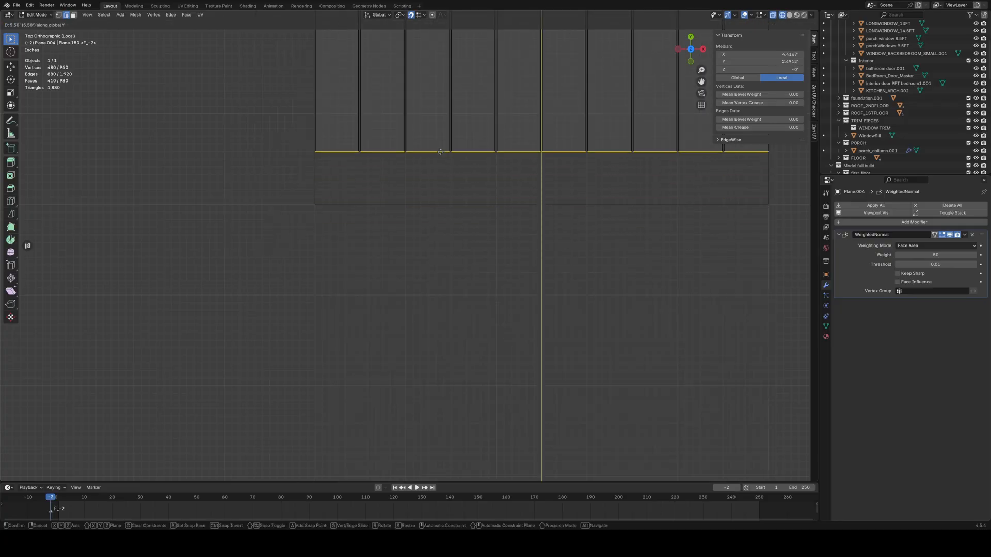
{"action": "left_click", "coordinate": [438, 214]}
Step: Move the selected plank ends a further 0.0833 ft along Y to line up with the square floor piece's edge
{"action": "scroll", "coordinate": [439, 217], "scroll_direction": "up", "scroll_amount": 5}
{"action": "scroll", "coordinate": [439, 217], "scroll_direction": "up", "scroll_amount": 2}
{"action": "middle_click_drag", "start_coordinate": [439, 217], "coordinate": [427, 329], "text": "shift"}
{"action": "scroll", "coordinate": [456, 254], "scroll_direction": "up", "scroll_amount": 6}
{"action": "middle_click_drag", "start_coordinate": [462, 214], "coordinate": [460, 279], "text": "shift"}
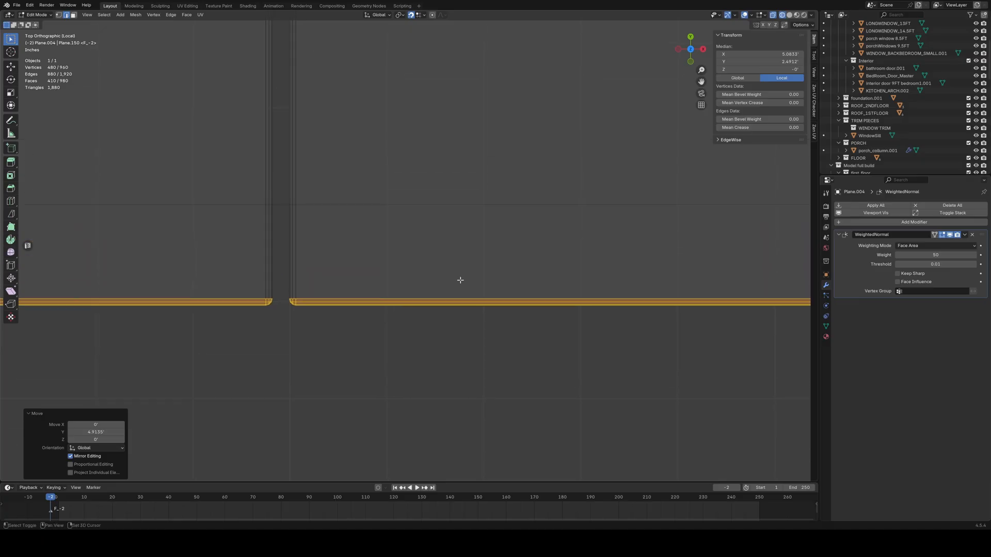
{"action": "key", "text": "g"}
{"action": "key", "text": "y"}
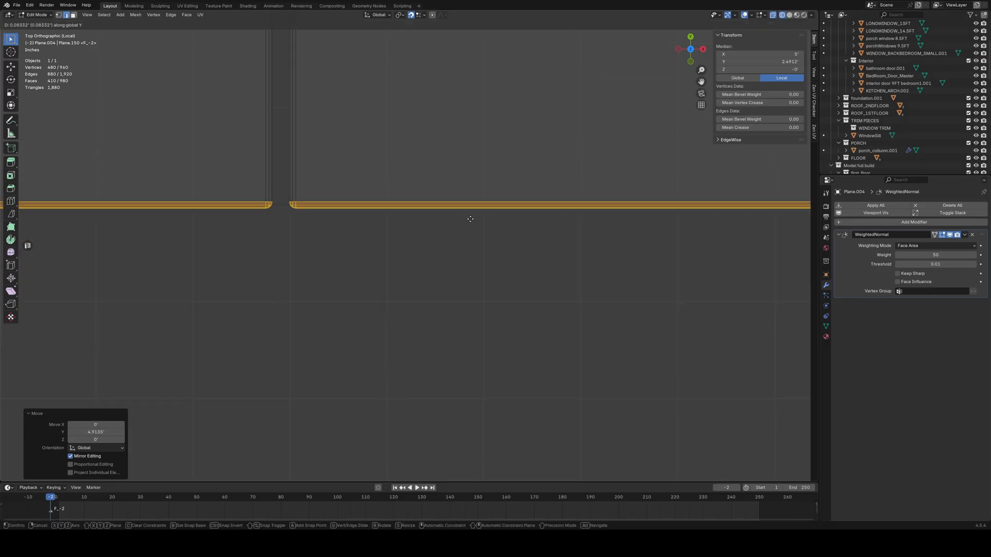
{"action": "left_click", "coordinate": [474, 192]}
Step: Reselect the shortened plank ends and check their position against the square floor piece
{"action": "left_click", "coordinate": [316, 286]}
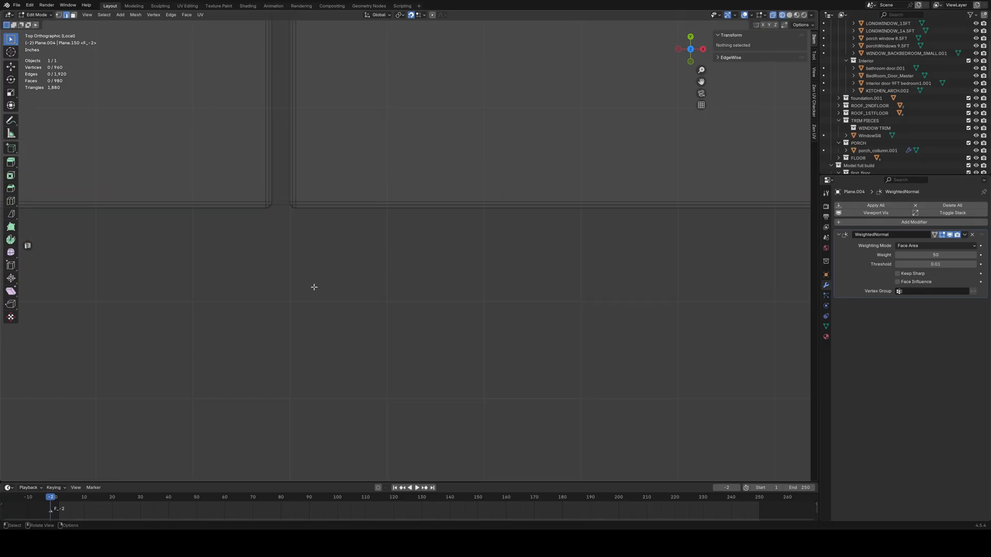
{"action": "scroll", "coordinate": [318, 251], "scroll_direction": "up", "scroll_amount": 5}
{"action": "scroll", "coordinate": [350, 312], "scroll_direction": "down", "scroll_amount": 8}
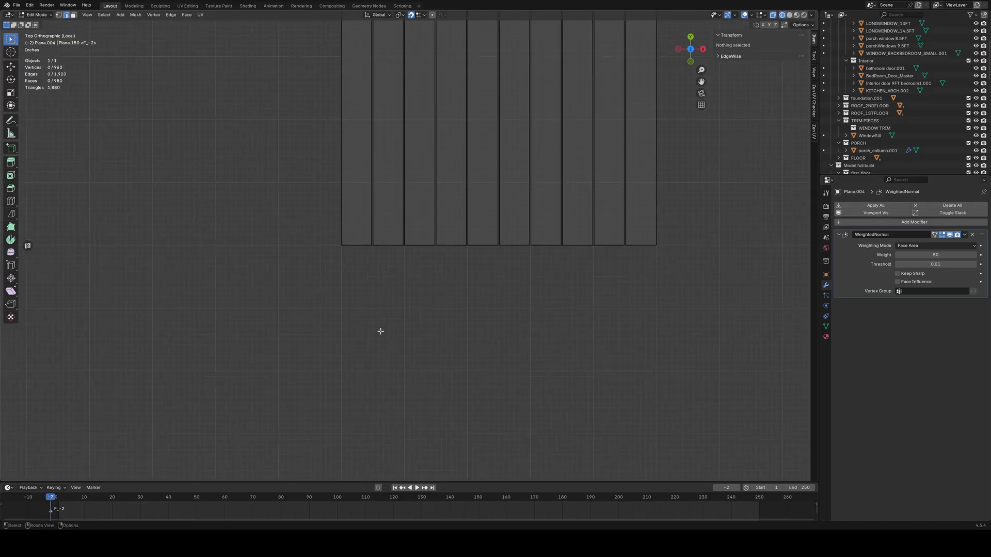
{"action": "left_click_drag", "start_coordinate": [318, 295], "coordinate": [702, 214]}
{"action": "scroll", "coordinate": [513, 270], "scroll_direction": "down", "scroll_amount": 4}
{"action": "scroll", "coordinate": [513, 270], "scroll_direction": "up", "scroll_amount": 6}
{"action": "scroll", "coordinate": [513, 268], "scroll_direction": "down", "scroll_amount": 6}
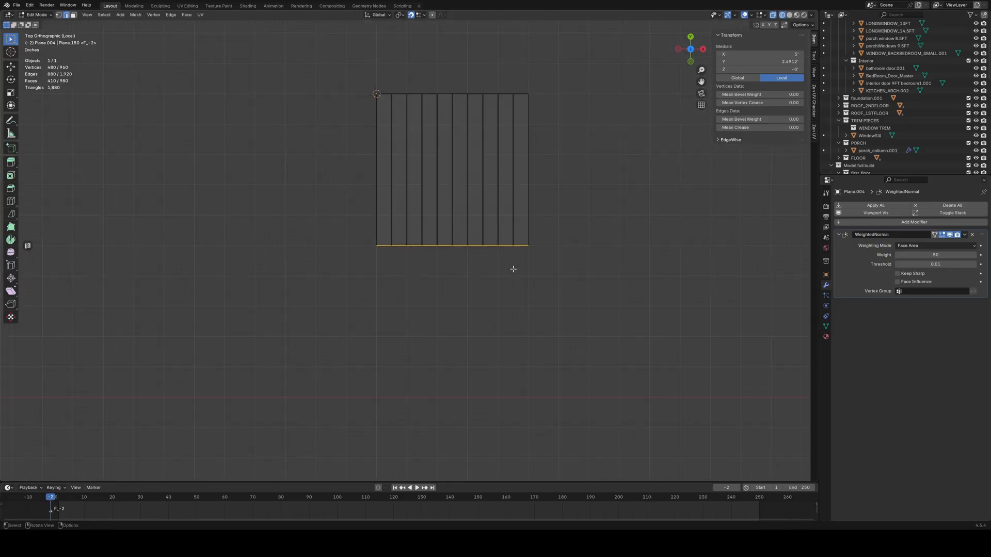
Step: Select the planked section's whole mesh, return to object mode, and select both isolated floor pieces
{"action": "key", "text": "a"}
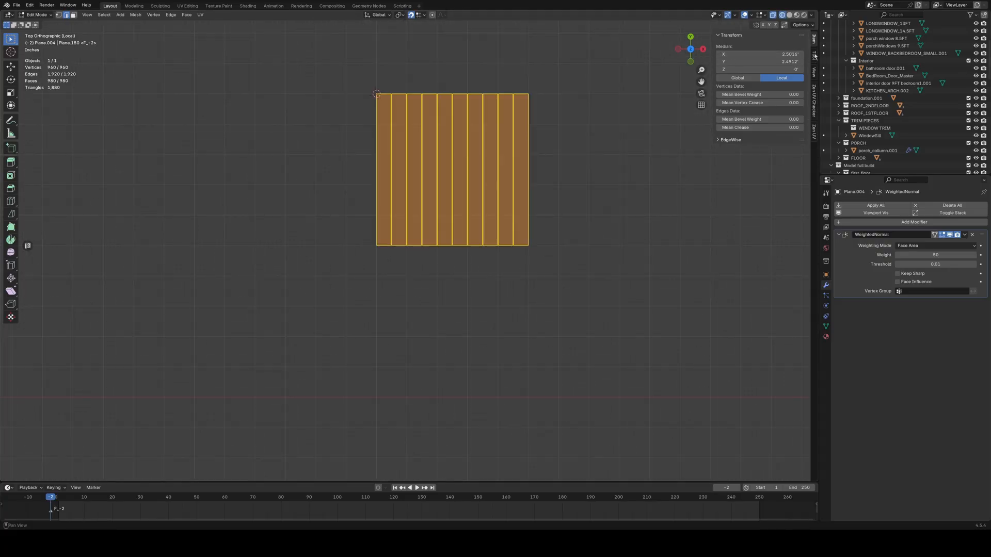
{"action": "key", "text": "Tab"}
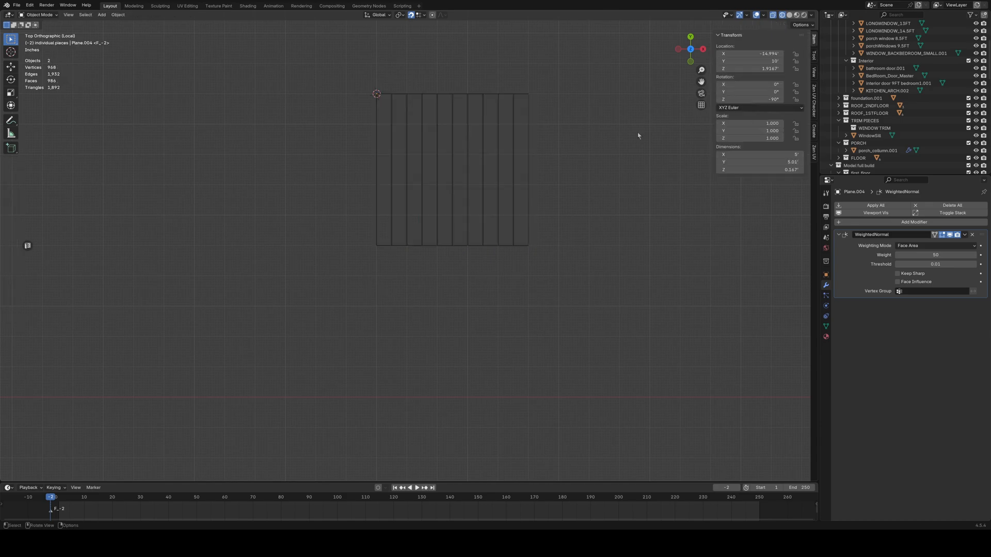
{"action": "key", "text": "a"}
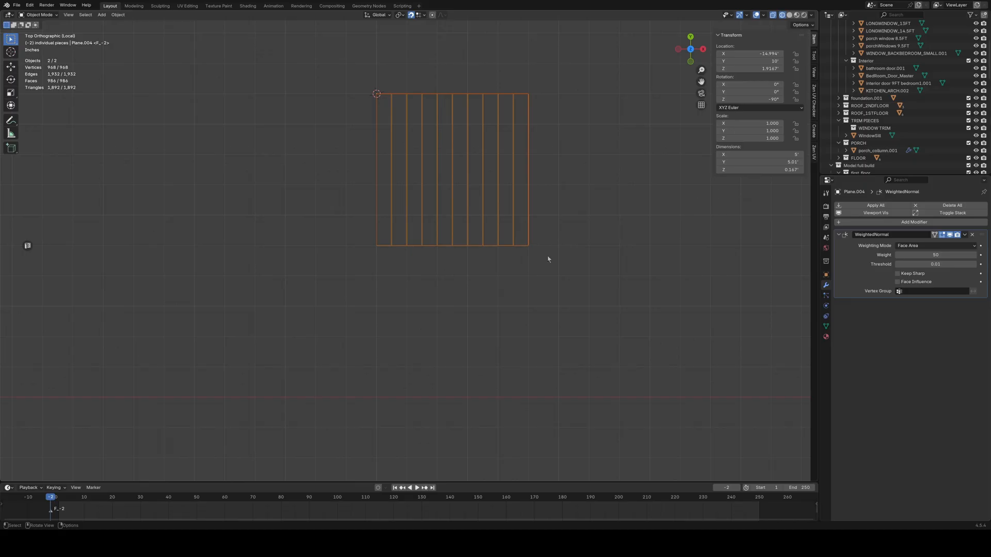
Step: Try to set the planked section's Y dimension to 5 ft
{"action": "left_click", "coordinate": [758, 161]}
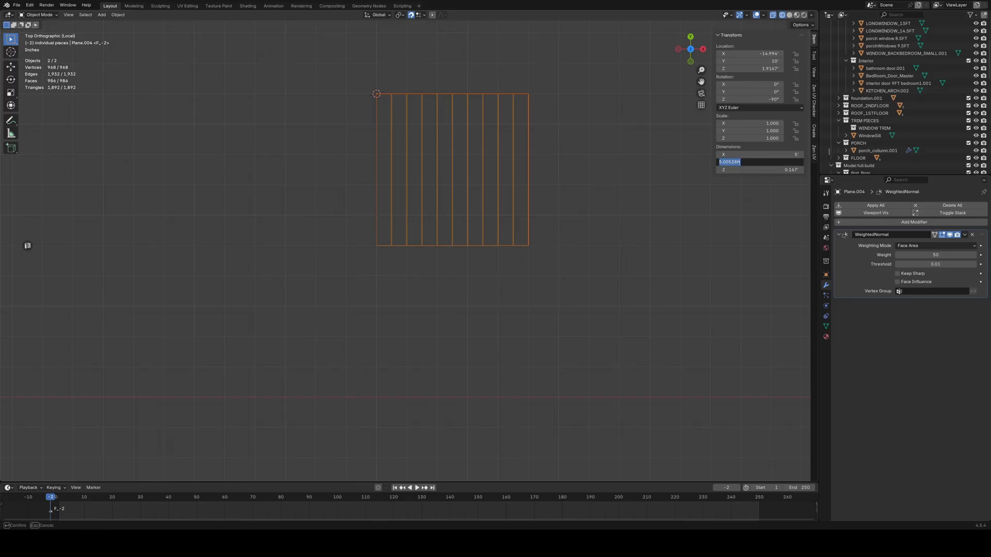
{"action": "type", "text": "5"}
{"action": "key", "text": "Return"}
{"action": "key", "text": "ctrl+z"}
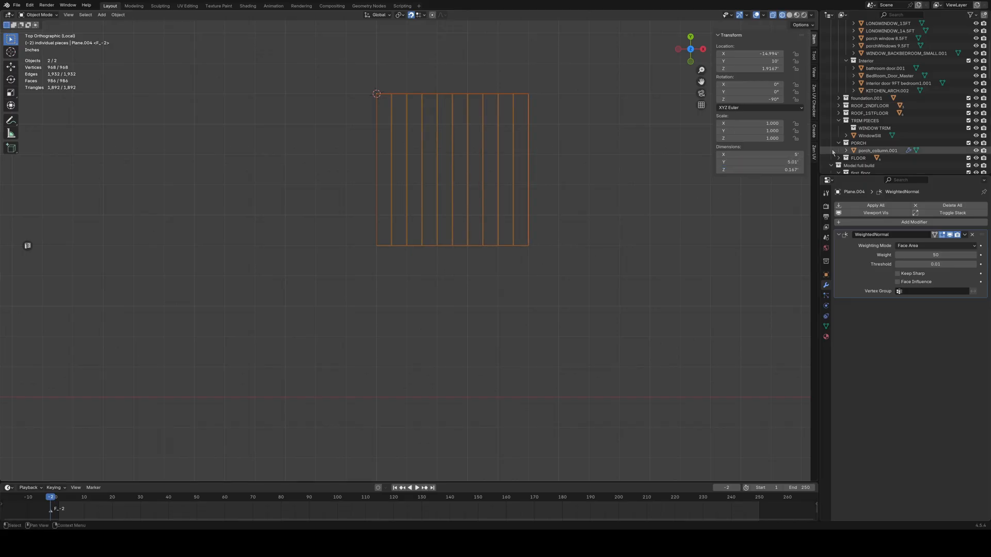
Step: Examine the shortened planks' rounded ends against the square floor piece's edge
{"action": "scroll", "coordinate": [491, 299], "scroll_direction": "up", "scroll_amount": 8}
{"action": "scroll", "coordinate": [489, 313], "scroll_direction": "up", "scroll_amount": 5}
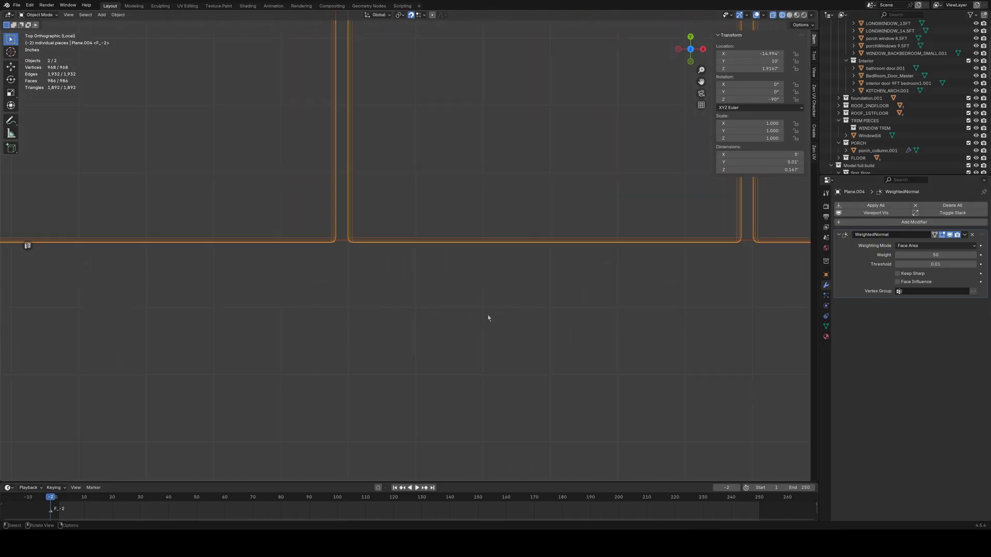
{"action": "scroll", "coordinate": [470, 316], "scroll_direction": "down", "scroll_amount": 3}
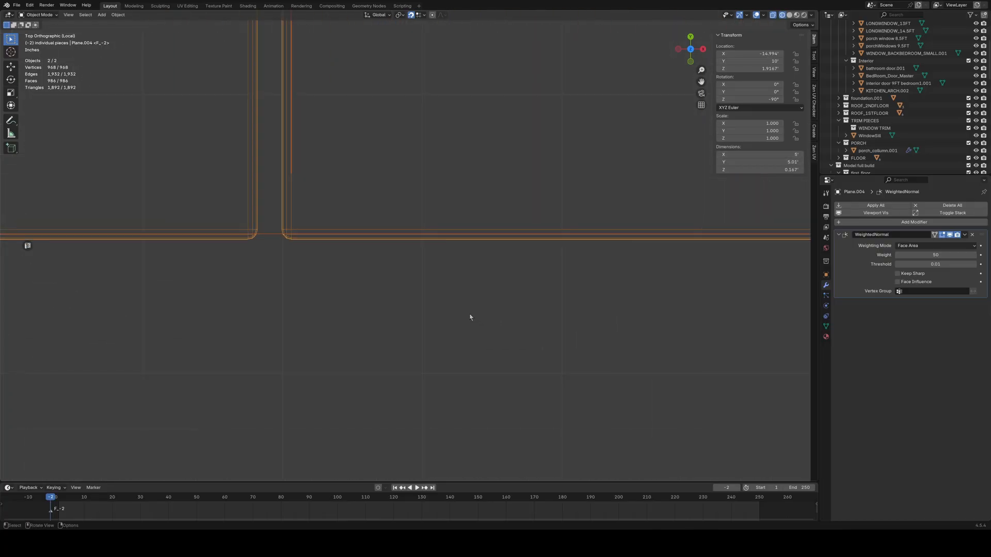
{"action": "key", "text": "Tab"}
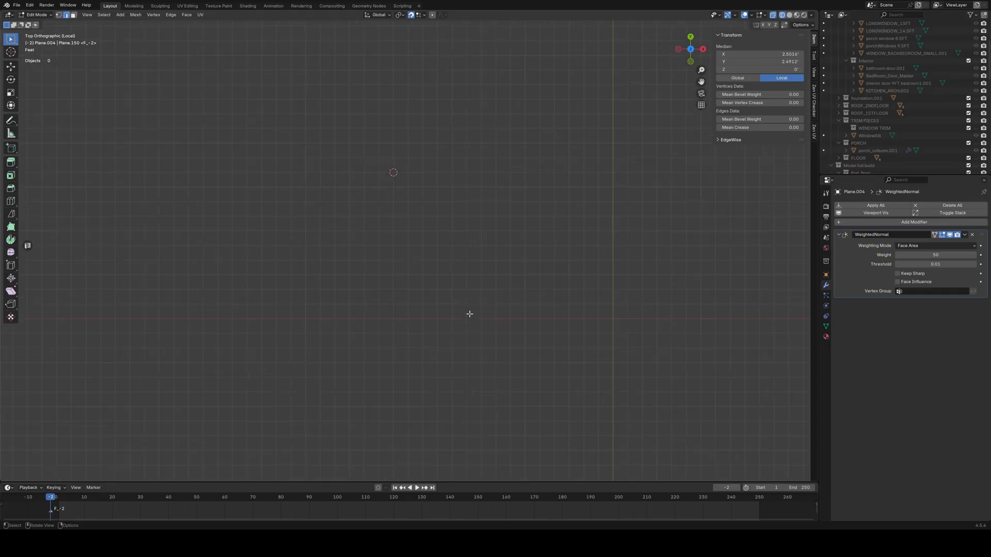
{"action": "key", "text": "Tab"}
{"action": "key", "text": "ctrl+z"}
{"action": "key", "text": "ctrl+z"}
{"action": "key", "text": "ctrl+z"}
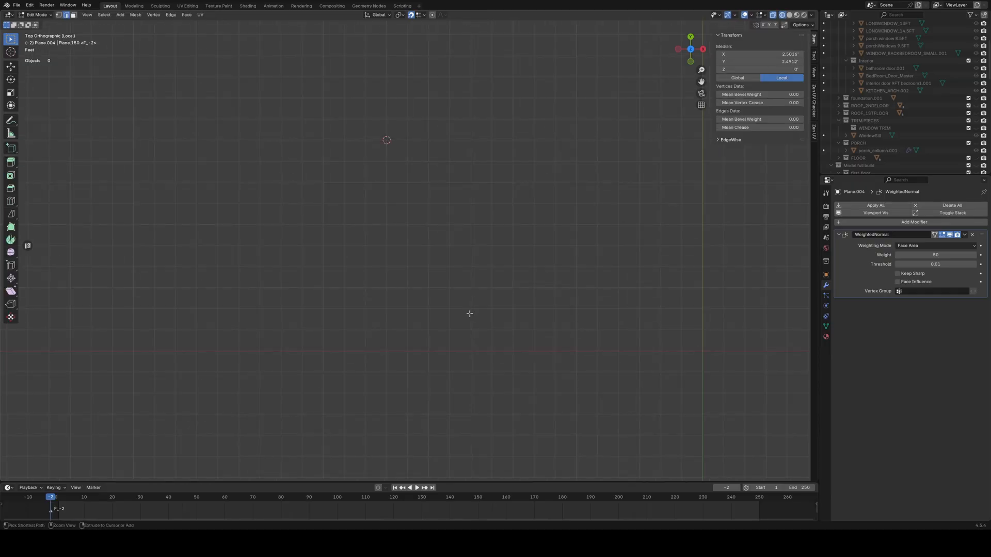
{"action": "left_click", "coordinate": [451, 301]}
{"action": "scroll", "coordinate": [449, 298], "scroll_direction": "up", "scroll_amount": 8}
{"action": "scroll", "coordinate": [448, 298], "scroll_direction": "up", "scroll_amount": 4}
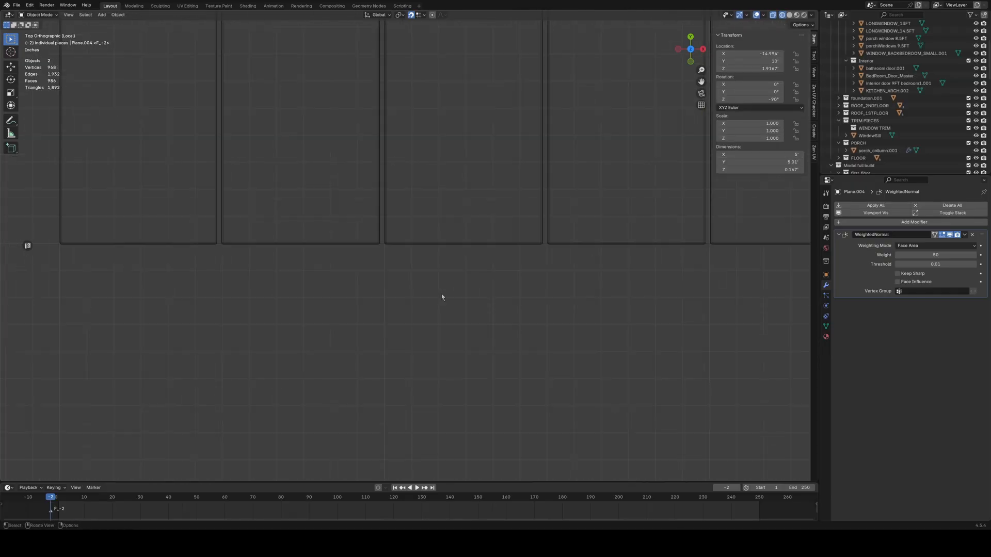
{"action": "scroll", "coordinate": [428, 276], "scroll_direction": "up", "scroll_amount": 3}
{"action": "scroll", "coordinate": [399, 284], "scroll_direction": "up", "scroll_amount": 4}
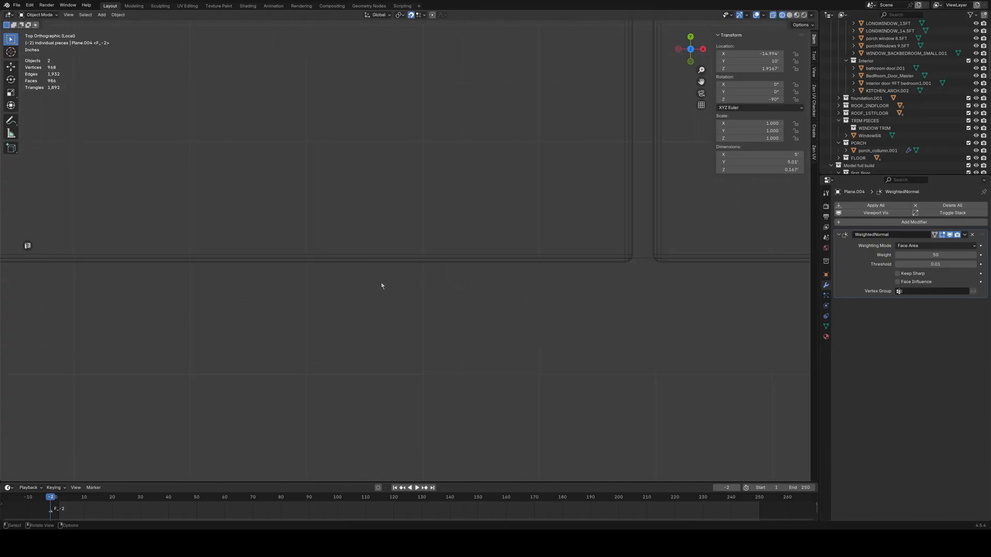
{"action": "scroll", "coordinate": [738, 294], "scroll_direction": "down", "scroll_amount": 6}
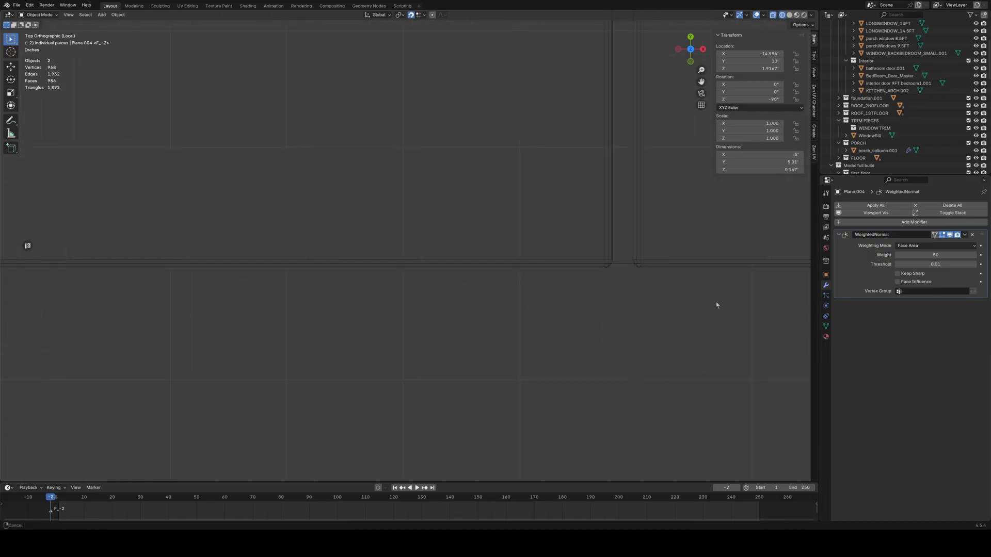
{"action": "scroll", "coordinate": [543, 312], "scroll_direction": "down", "scroll_amount": 2}
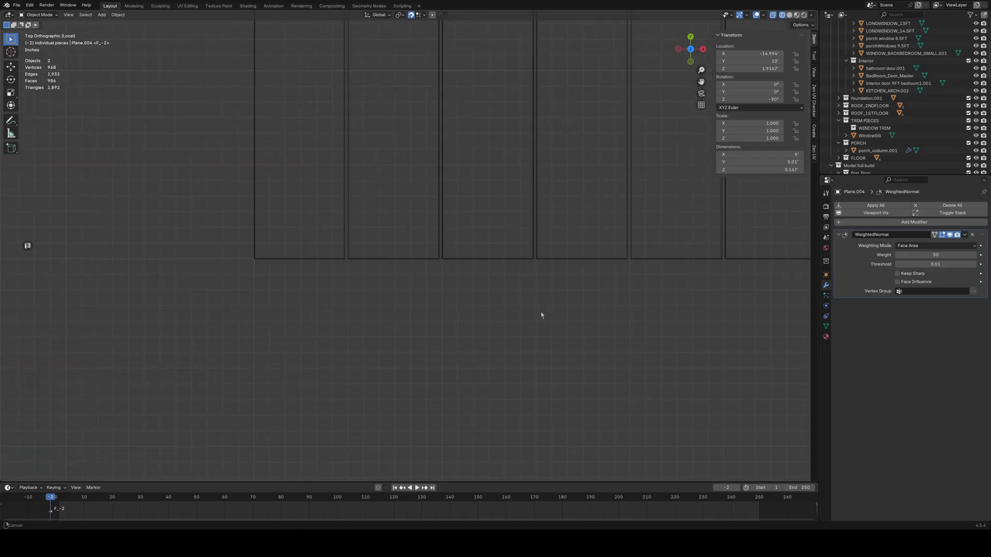
Step: Select the end vertices of both floor pieces in edit mode and try to move them along Y
{"action": "scroll", "coordinate": [511, 310], "scroll_direction": "down", "scroll_amount": 4}
{"action": "left_click_drag", "start_coordinate": [325, 283], "coordinate": [777, 229]}
{"action": "key", "text": "Tab"}
{"action": "left_click_drag", "start_coordinate": [342, 294], "coordinate": [739, 237]}
{"action": "scroll", "coordinate": [402, 309], "scroll_direction": "up", "scroll_amount": 5}
{"action": "middle_click_drag", "start_coordinate": [337, 330], "coordinate": [408, 230], "text": "shift"}
{"action": "scroll", "coordinate": [415, 277], "scroll_direction": "up", "scroll_amount": 7}
{"action": "scroll", "coordinate": [429, 248], "scroll_direction": "up", "scroll_amount": 4}
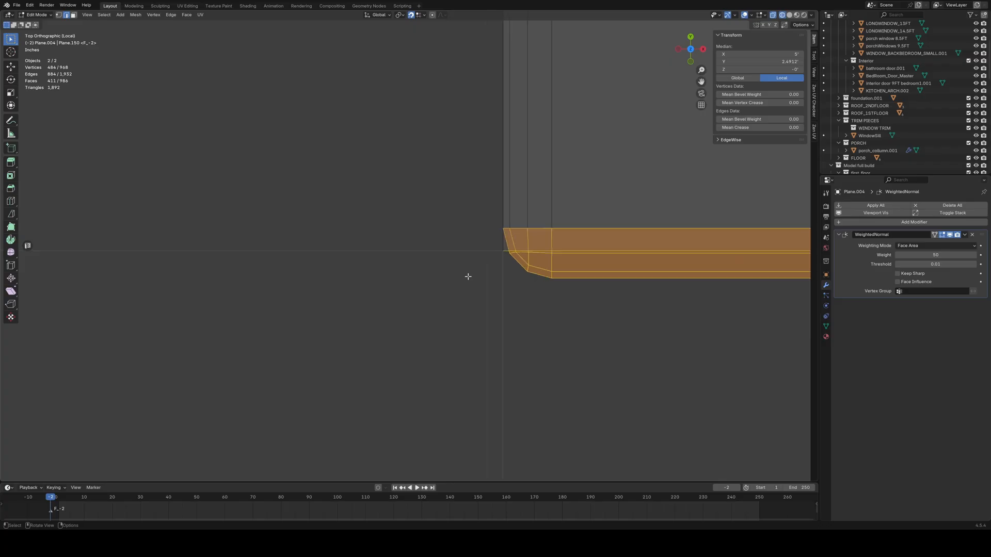
{"action": "scroll", "coordinate": [468, 277], "scroll_direction": "up", "scroll_amount": 3}
{"action": "middle_click_drag", "start_coordinate": [467, 277], "coordinate": [357, 282], "text": "shift"}
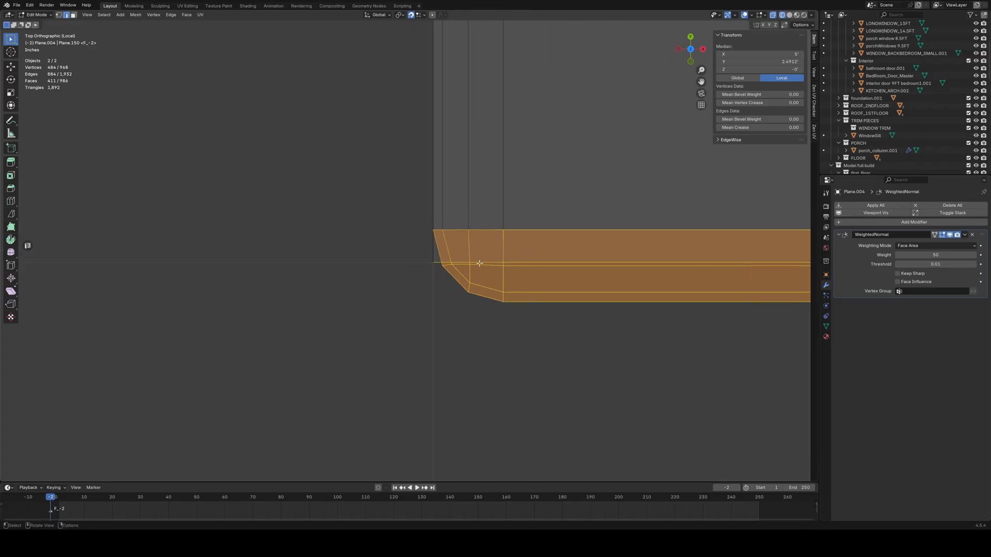
{"action": "key", "text": "g"}
{"action": "key", "text": "y"}
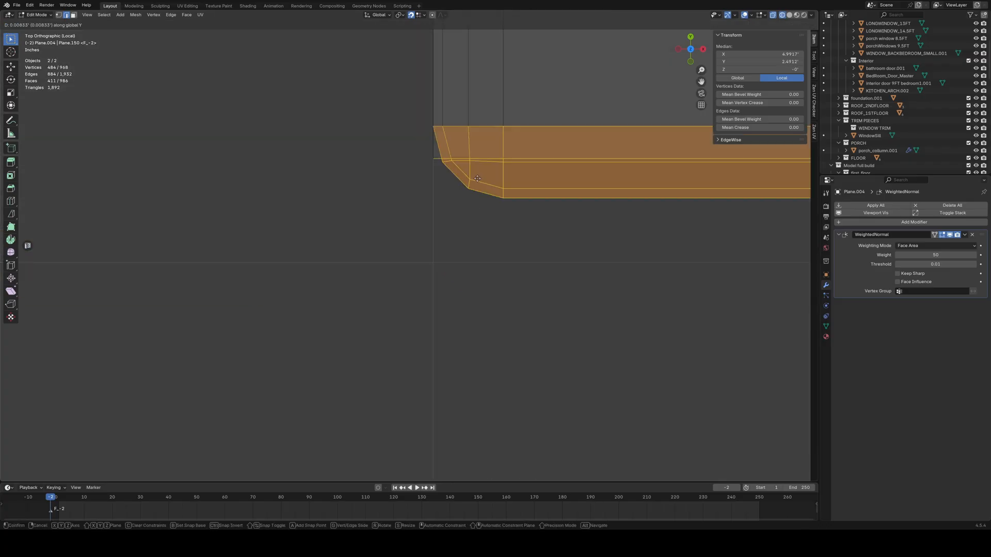
{"action": "right_click", "coordinate": [472, 235]}
Step: Adjust the snapping options and try again to move both pieces' end vertices along Y
{"action": "left_click", "coordinate": [421, 16]}
{"action": "left_click", "coordinate": [404, 54]}
{"action": "key", "text": "g"}
{"action": "key", "text": "y"}
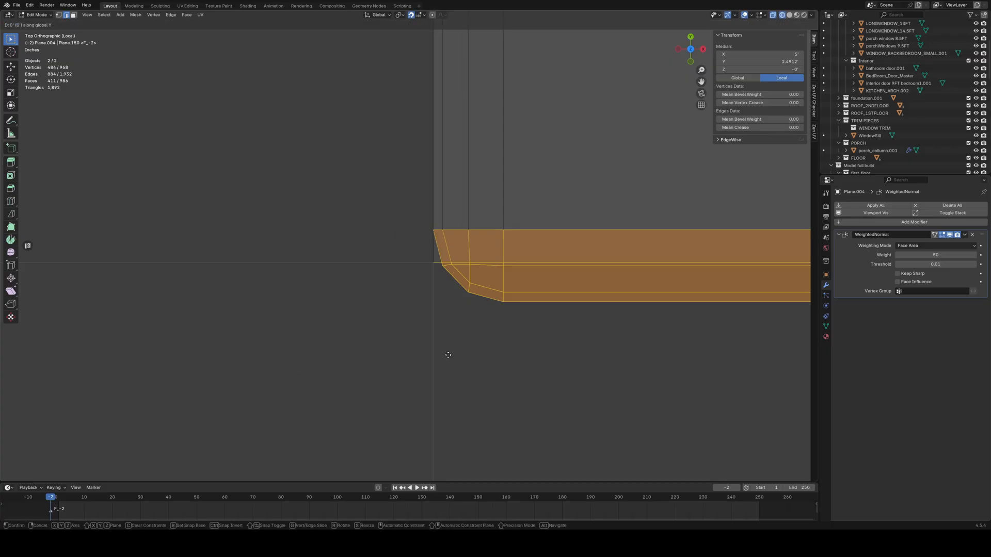
{"action": "right_click", "coordinate": [476, 202]}
{"action": "left_click", "coordinate": [421, 15]}
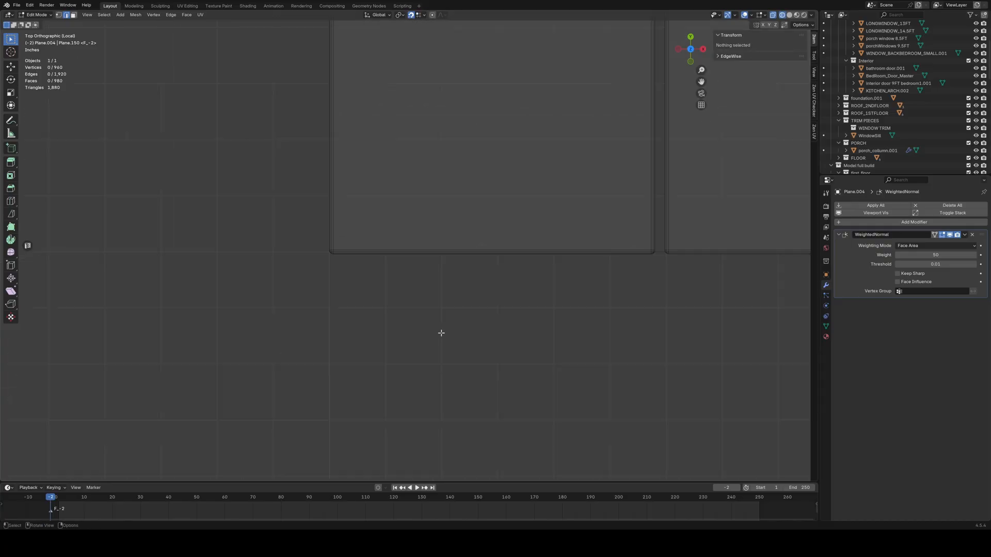
Step: Select the end vertices of the planked section alone and examine the first plank's outer corner
{"action": "scroll", "coordinate": [441, 334], "scroll_direction": "down", "scroll_amount": 10}
{"action": "left_click_drag", "start_coordinate": [365, 302], "coordinate": [705, 242]}
{"action": "scroll", "coordinate": [432, 332], "scroll_direction": "up", "scroll_amount": 20}
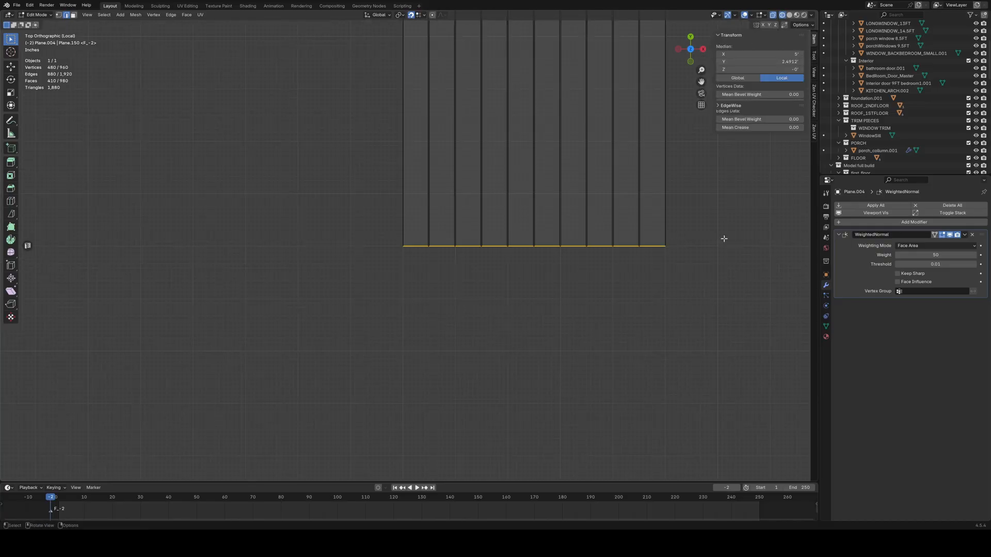
{"action": "middle_click_drag", "start_coordinate": [206, 327], "coordinate": [489, 304], "text": "shift"}
{"action": "scroll", "coordinate": [330, 308], "scroll_direction": "up", "scroll_amount": 3}
{"action": "middle_click_drag", "start_coordinate": [334, 325], "coordinate": [474, 323], "text": "shift"}
{"action": "scroll", "coordinate": [412, 297], "scroll_direction": "up", "scroll_amount": 3}
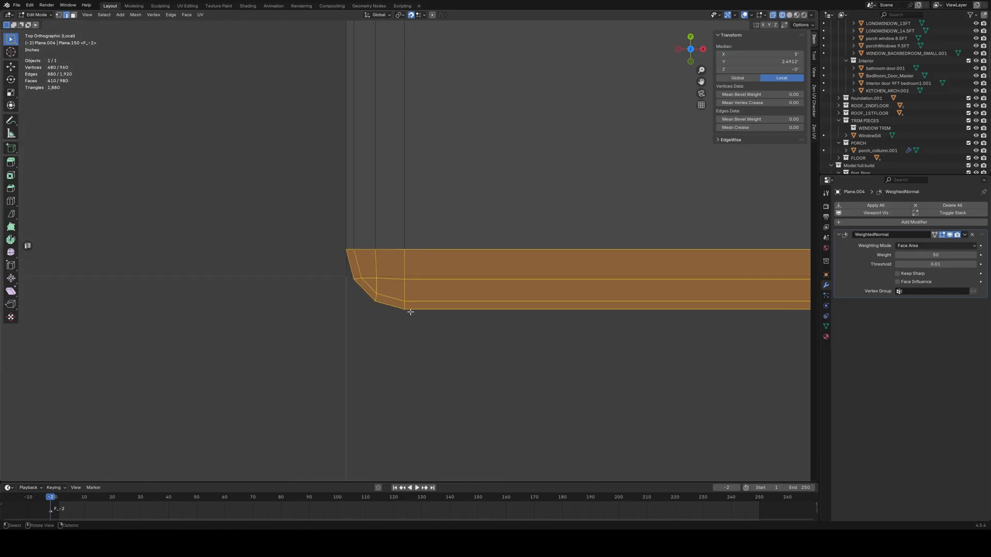
{"action": "key", "text": "Tab"}
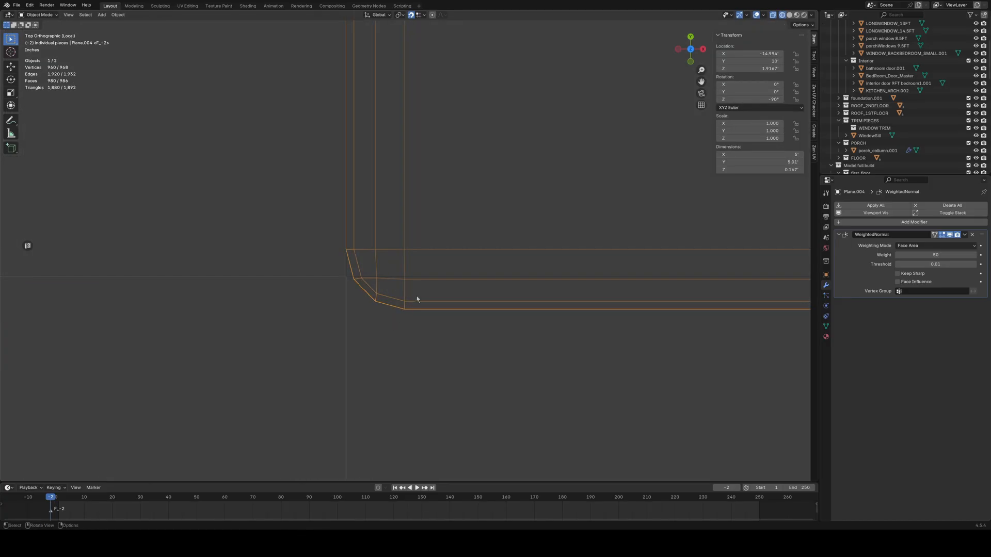
{"action": "key", "text": "Tab"}
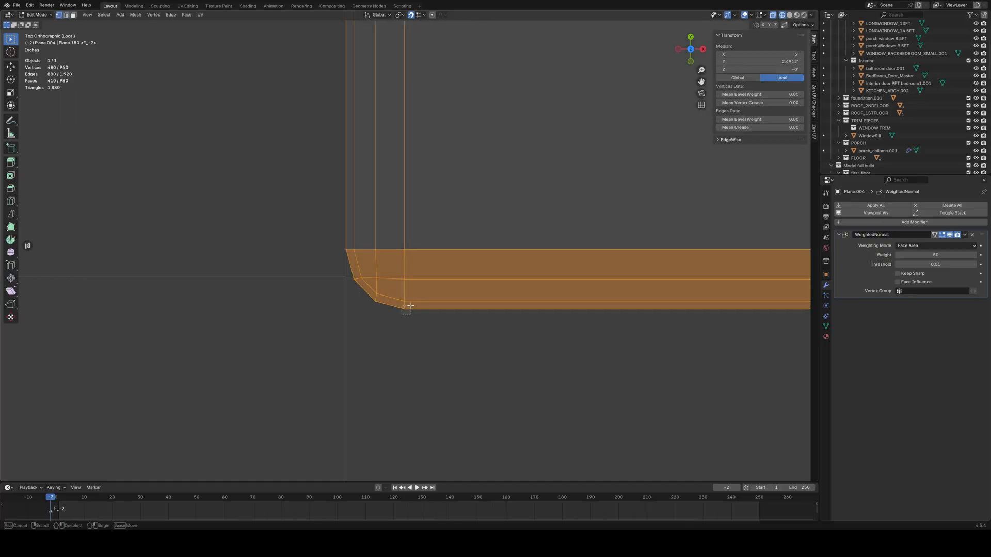
Step: Save the file and snap the 3D cursor to the first plank's outer corner vertices
{"action": "left_click", "coordinate": [405, 308]}
{"action": "key", "text": "ctrl+s"}
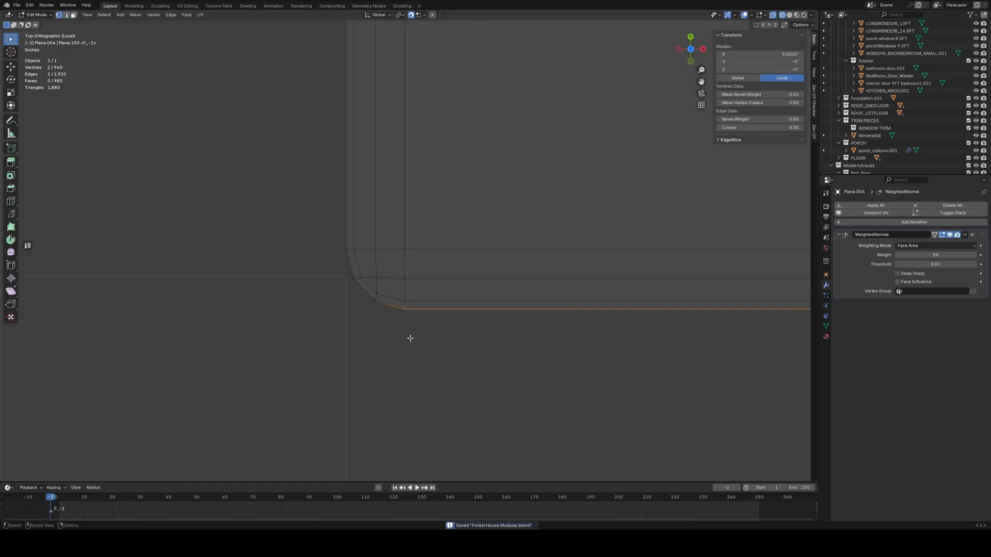
{"action": "key", "text": "shift+s"}
{"action": "left_click", "coordinate": [416, 382]}
Step: Set the planked section's origin to the 3D cursor
{"action": "key", "text": "Tab"}
{"action": "right_click", "coordinate": [416, 363]}
{"action": "mouse_move", "coordinate": [427, 355]}
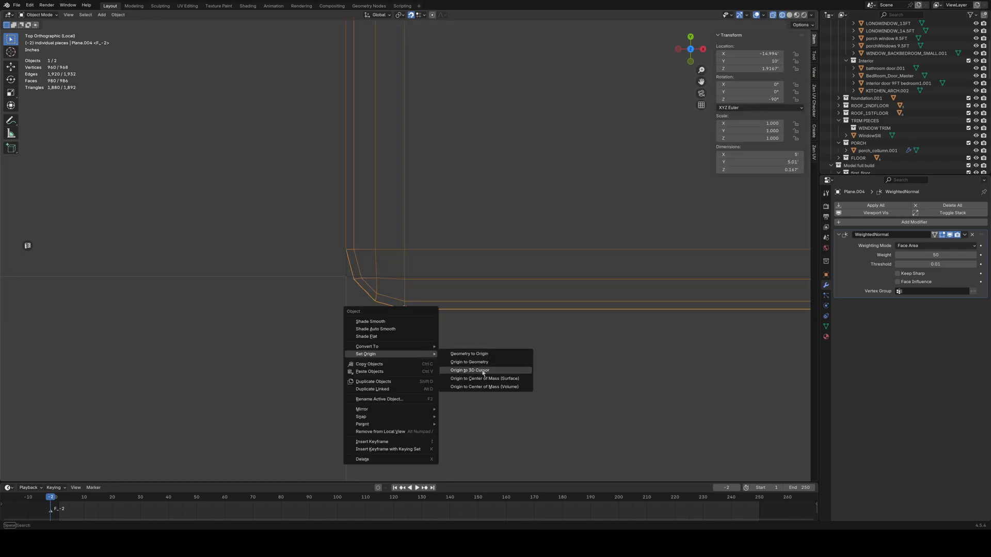
{"action": "left_click", "coordinate": [483, 370]}
{"action": "left_click", "coordinate": [425, 358]}
Step: Check the new origin's corner against the square floor piece and reselect only the planked section
{"action": "scroll", "coordinate": [427, 356], "scroll_direction": "down", "scroll_amount": 6}
{"action": "middle_click_drag", "start_coordinate": [569, 331], "coordinate": [406, 354], "text": "shift"}
{"action": "scroll", "coordinate": [405, 353], "scroll_direction": "down", "scroll_amount": 4}
{"action": "key", "text": "a"}
{"action": "scroll", "coordinate": [405, 353], "scroll_direction": "down", "scroll_amount": 6}
{"action": "left_click", "coordinate": [412, 341]}
{"action": "scroll", "coordinate": [411, 314], "scroll_direction": "up", "scroll_amount": 15}
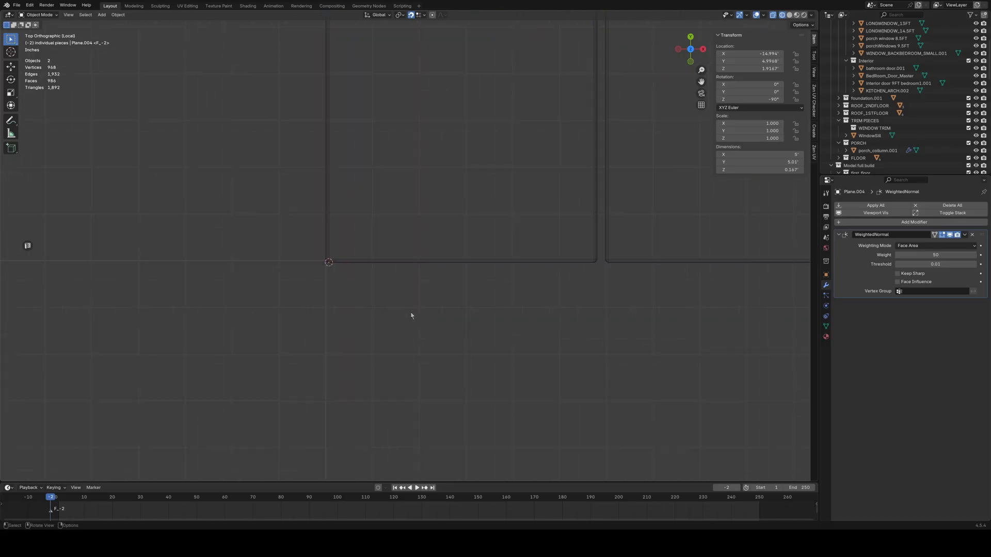
{"action": "left_click", "coordinate": [411, 319]}
{"action": "scroll", "coordinate": [415, 341], "scroll_direction": "down", "scroll_amount": 12}
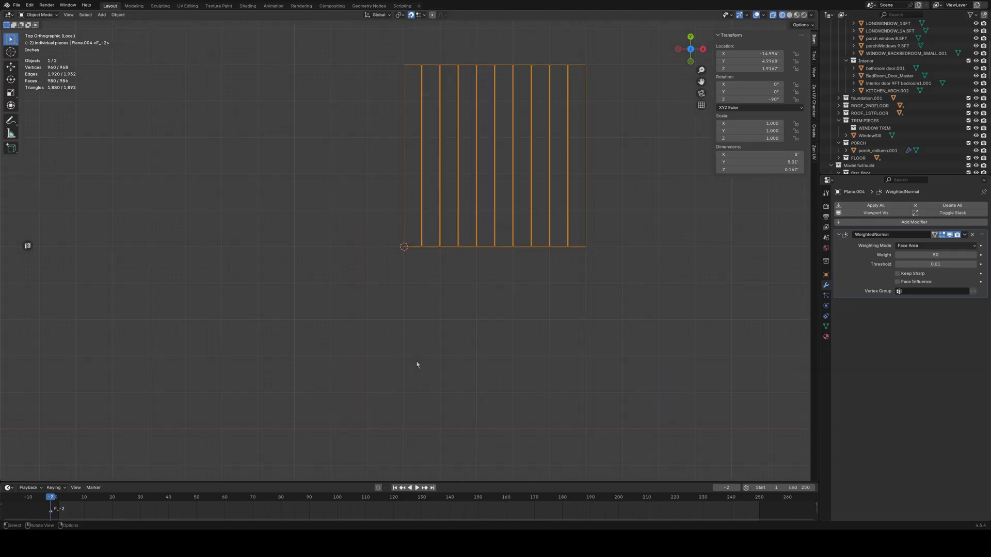
Step: Select all vertices at the planks' end in edit mode and try to move them along Y
{"action": "key", "text": "Tab"}
{"action": "left_click_drag", "start_coordinate": [377, 285], "coordinate": [614, 234]}
{"action": "scroll", "coordinate": [423, 277], "scroll_direction": "up", "scroll_amount": 12}
{"action": "scroll", "coordinate": [404, 305], "scroll_direction": "up", "scroll_amount": 13}
{"action": "middle_click_drag", "start_coordinate": [264, 356], "coordinate": [696, 294], "text": "shift"}
{"action": "scroll", "coordinate": [413, 333], "scroll_direction": "up", "scroll_amount": 3}
{"action": "key", "text": "g"}
{"action": "key", "text": "y"}
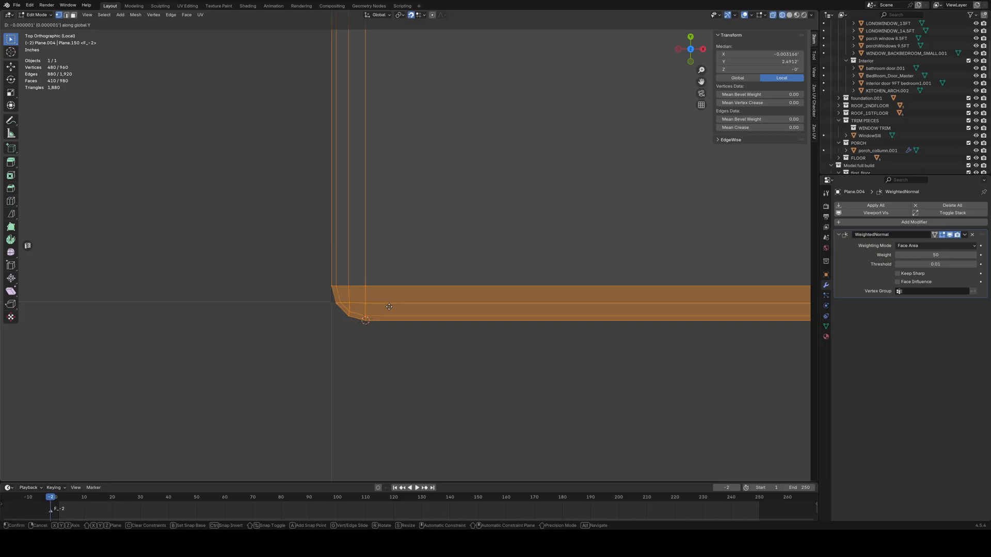
{"action": "left_click", "coordinate": [417, 377]}
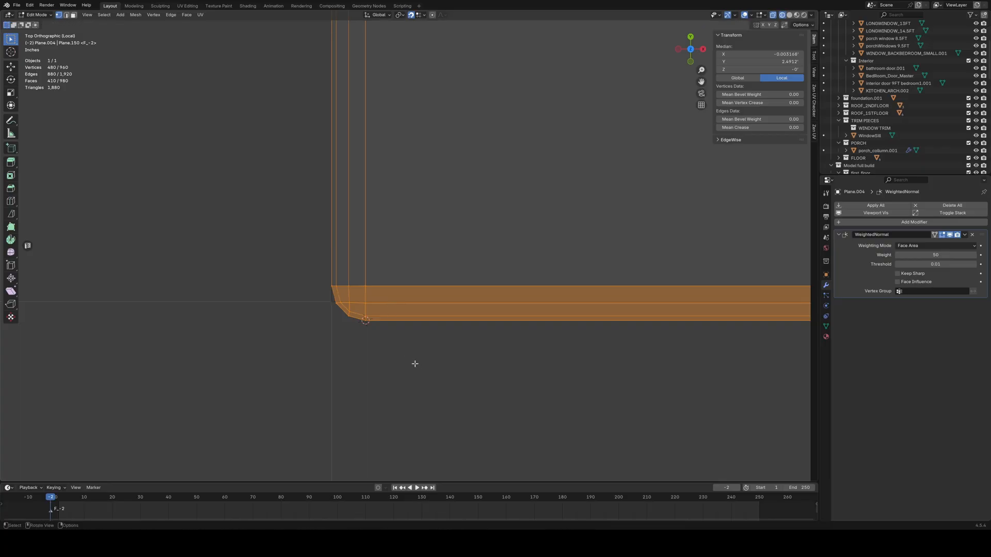
Step: Set the planked section's origin to the 3D cursor again
{"action": "key", "text": "Tab"}
{"action": "right_click", "coordinate": [413, 363]}
{"action": "mouse_move", "coordinate": [415, 362]}
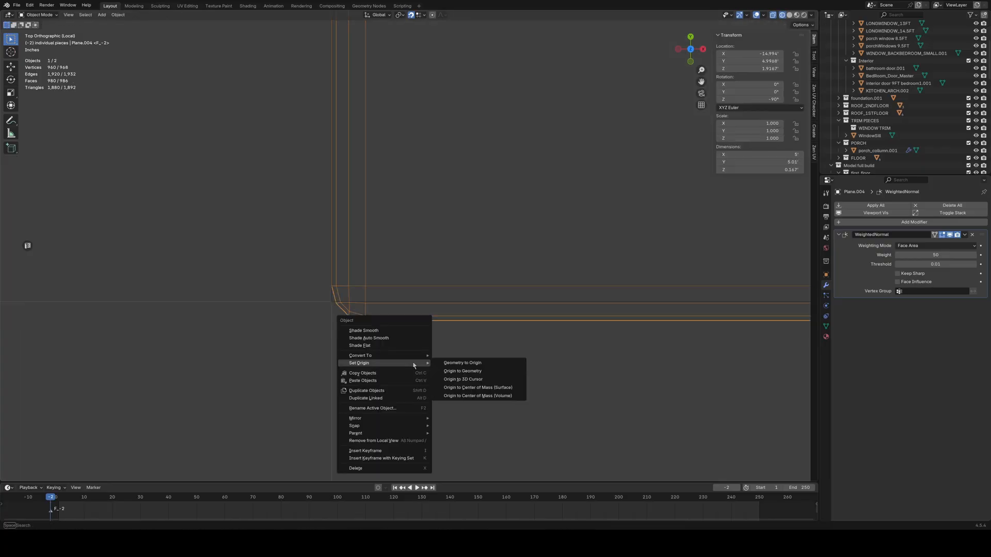
{"action": "left_click", "coordinate": [459, 380]}
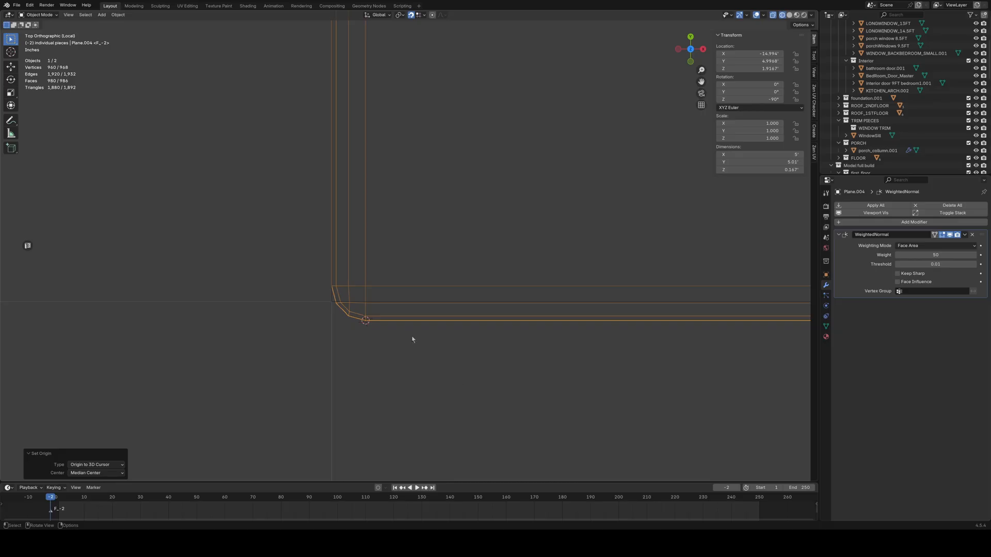
Step: Move the selected plank ends about 0.0083 ft along Y
{"action": "key", "text": "Tab"}
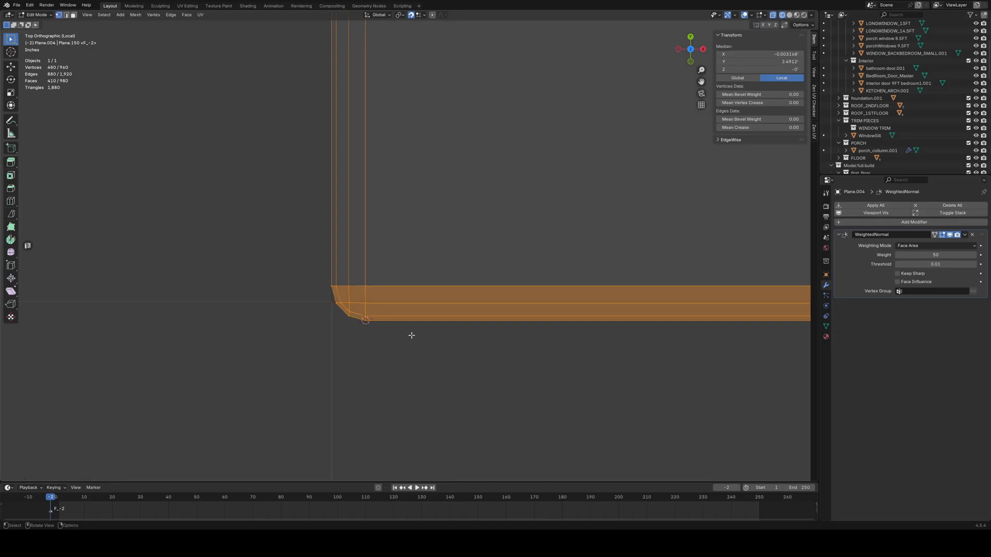
{"action": "key", "text": "g"}
{"action": "key", "text": "y"}
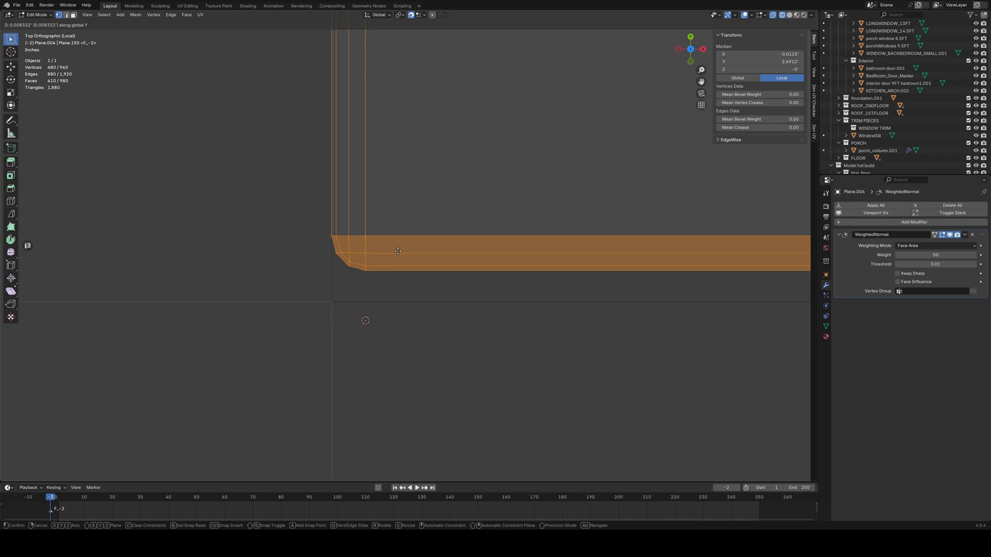
{"action": "left_click", "coordinate": [397, 252]}
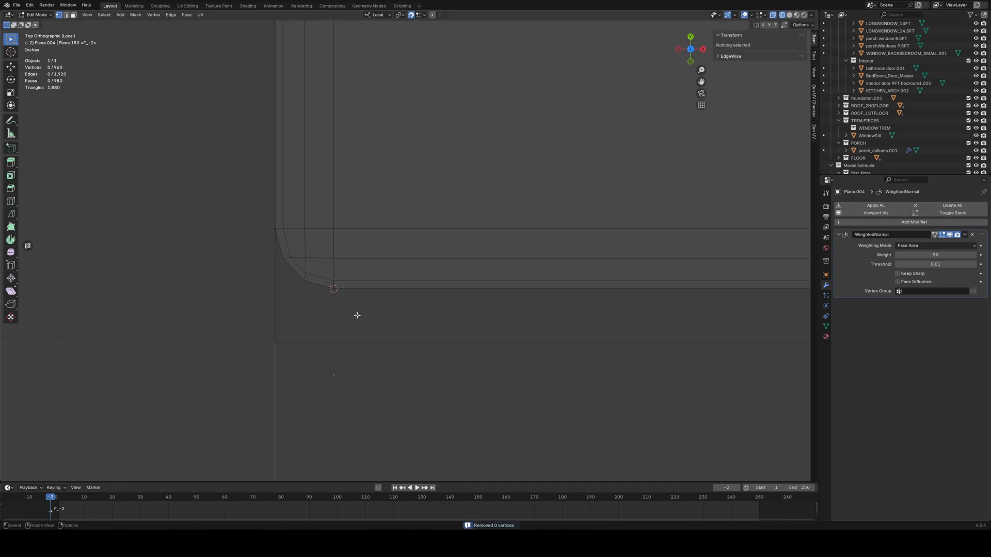
Step: Set the planked section's origin to the 3D cursor at the moved plank corner
{"action": "key", "text": "Tab"}
{"action": "right_click", "coordinate": [357, 315]}
{"action": "mouse_move", "coordinate": [361, 313]}
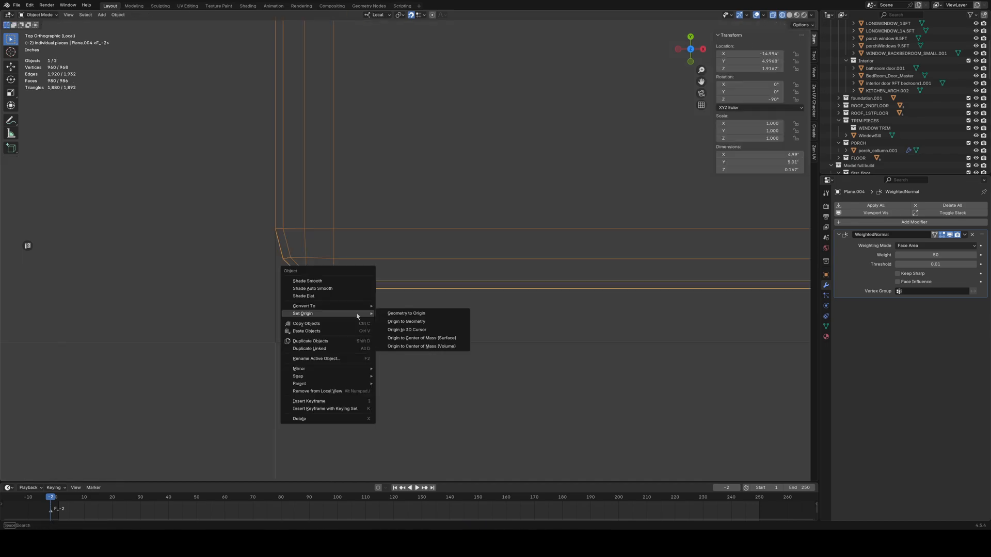
{"action": "left_click", "coordinate": [413, 330]}
{"action": "left_click", "coordinate": [368, 340]}
Step: Inspect the moved plank ends and their new origin against the square floor piece
{"action": "scroll", "coordinate": [447, 326], "scroll_direction": "down", "scroll_amount": 11}
{"action": "middle_click_drag", "start_coordinate": [664, 305], "coordinate": [468, 325], "text": "shift"}
{"action": "scroll", "coordinate": [521, 297], "scroll_direction": "down", "scroll_amount": 4}
{"action": "scroll", "coordinate": [413, 338], "scroll_direction": "up", "scroll_amount": 5}
{"action": "left_click", "coordinate": [412, 367]}
{"action": "scroll", "coordinate": [295, 380], "scroll_direction": "down", "scroll_amount": 5}
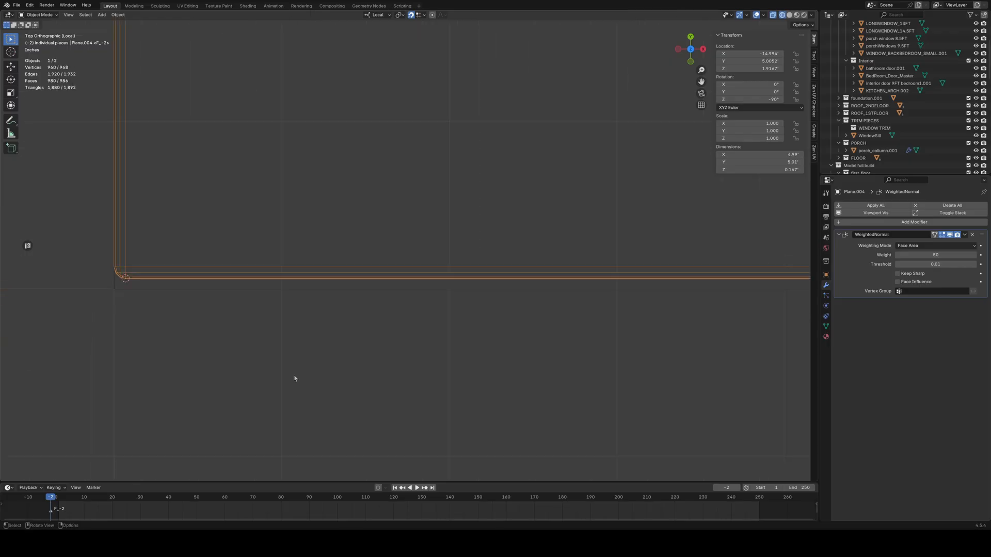
{"action": "left_click", "coordinate": [347, 363]}
{"action": "middle_click_drag", "start_coordinate": [347, 363], "coordinate": [591, 328]}
{"action": "key", "text": "KP_7"}
{"action": "scroll", "coordinate": [692, 311], "scroll_direction": "down", "scroll_amount": 11}
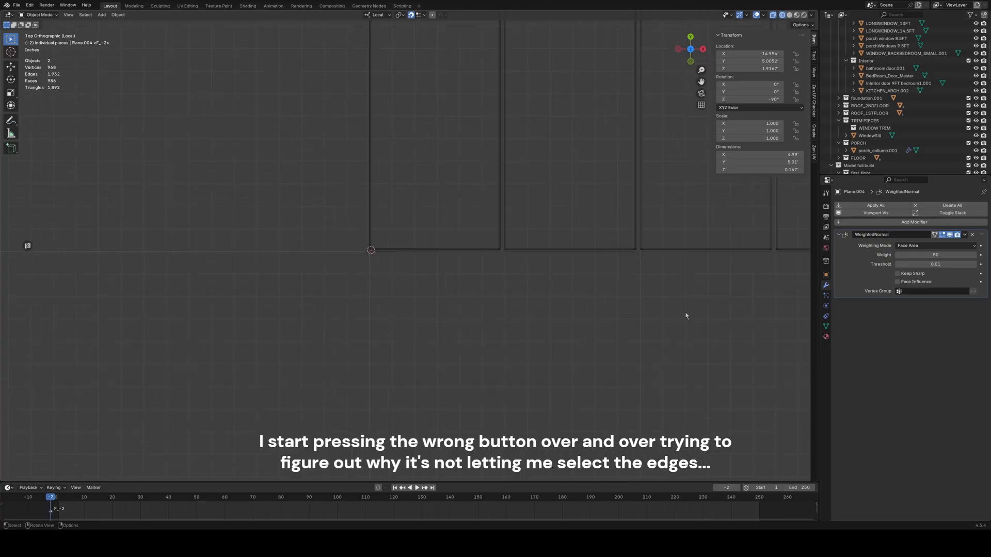
Step: Move the selected plank ends by -0.008334 ft along the global Y axis
{"action": "middle_click_drag", "start_coordinate": [658, 309], "coordinate": [614, 315], "text": "shift"}
{"action": "left_click_drag", "start_coordinate": [320, 290], "coordinate": [643, 252]}
{"action": "scroll", "coordinate": [358, 305], "scroll_direction": "up", "scroll_amount": 6}
{"action": "scroll", "coordinate": [358, 305], "scroll_direction": "up", "scroll_amount": 2}
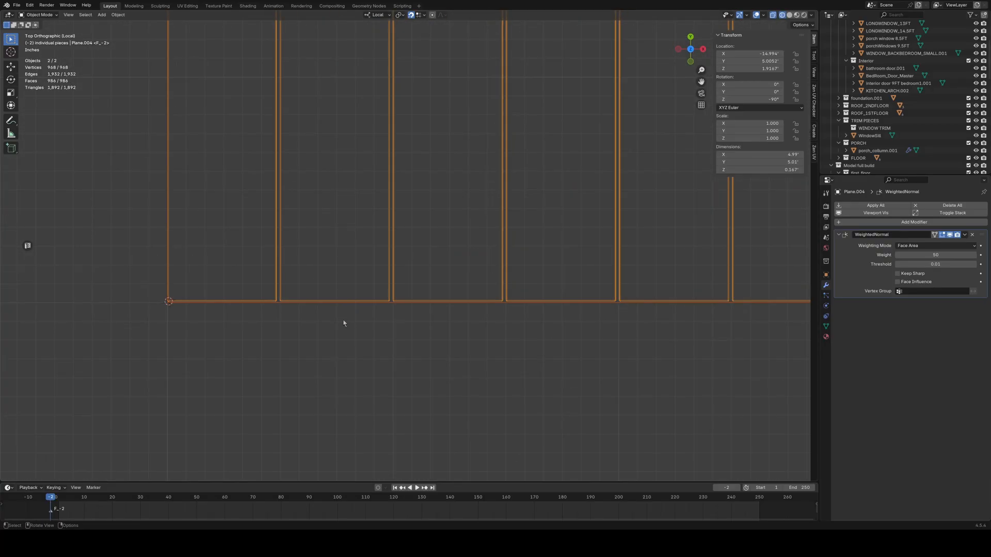
{"action": "key", "text": "g"}
{"action": "key", "text": "b"}
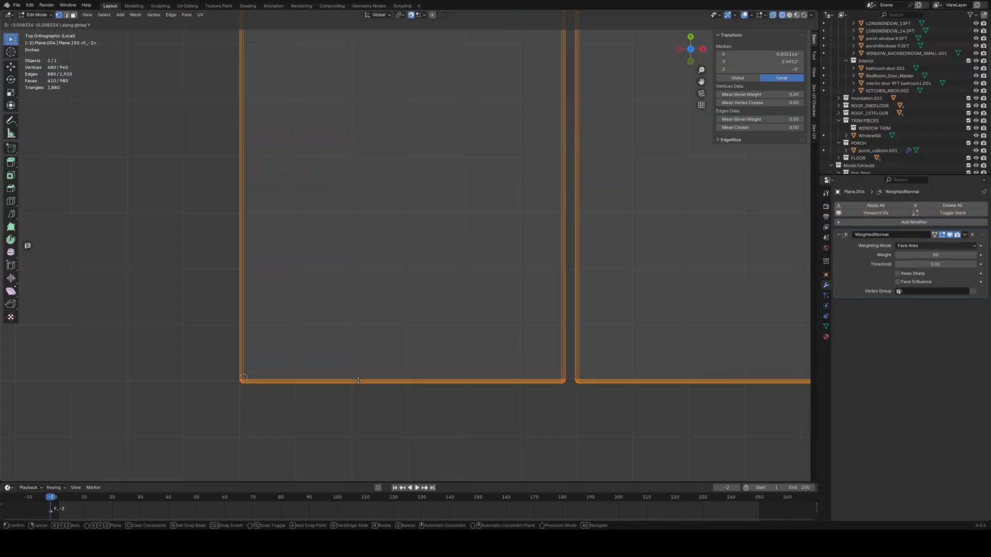
{"action": "left_click", "coordinate": [356, 381]}
Step: Snap the 3D cursor to the vertical edge at the first plank's outer rounded corner
{"action": "middle_click_drag", "start_coordinate": [288, 432], "coordinate": [334, 363], "text": "shift"}
{"action": "scroll", "coordinate": [334, 363], "scroll_direction": "up", "scroll_amount": 7}
{"action": "middle_click_drag", "start_coordinate": [264, 407], "coordinate": [470, 202], "text": "shift"}
{"action": "middle_click_drag", "start_coordinate": [178, 399], "coordinate": [364, 332], "text": "shift"}
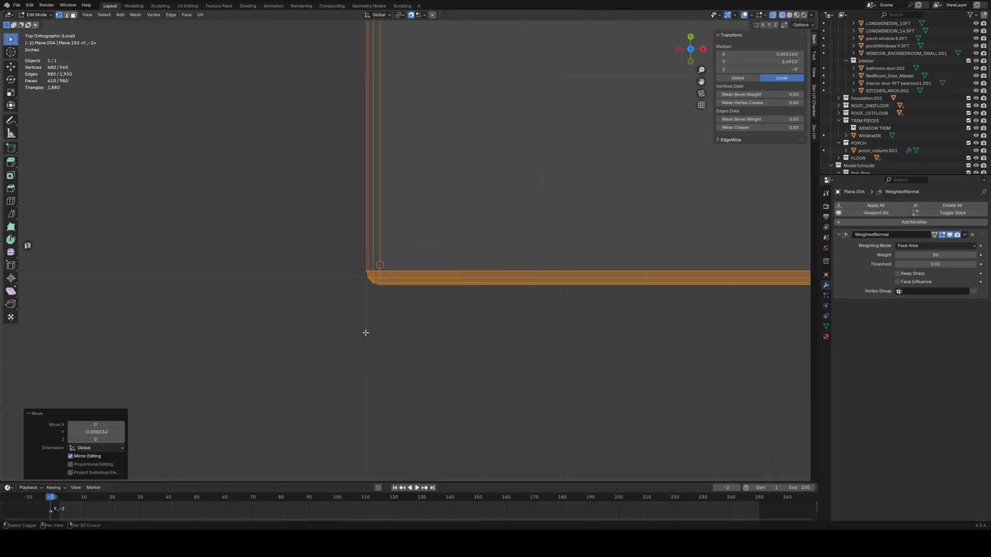
{"action": "scroll", "coordinate": [366, 332], "scroll_direction": "up", "scroll_amount": 4}
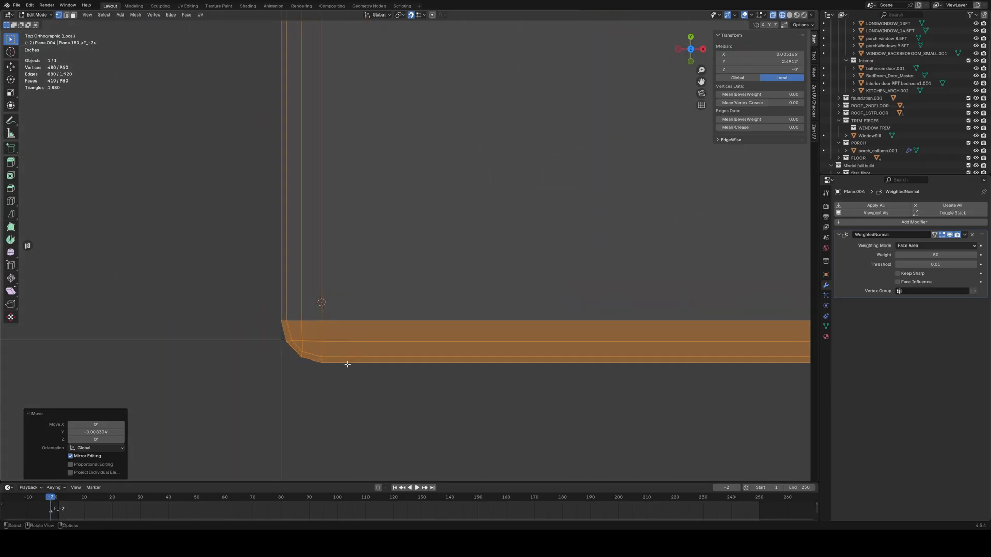
{"action": "left_click_drag", "start_coordinate": [350, 348], "coordinate": [337, 361]}
{"action": "key", "text": "shift+s"}
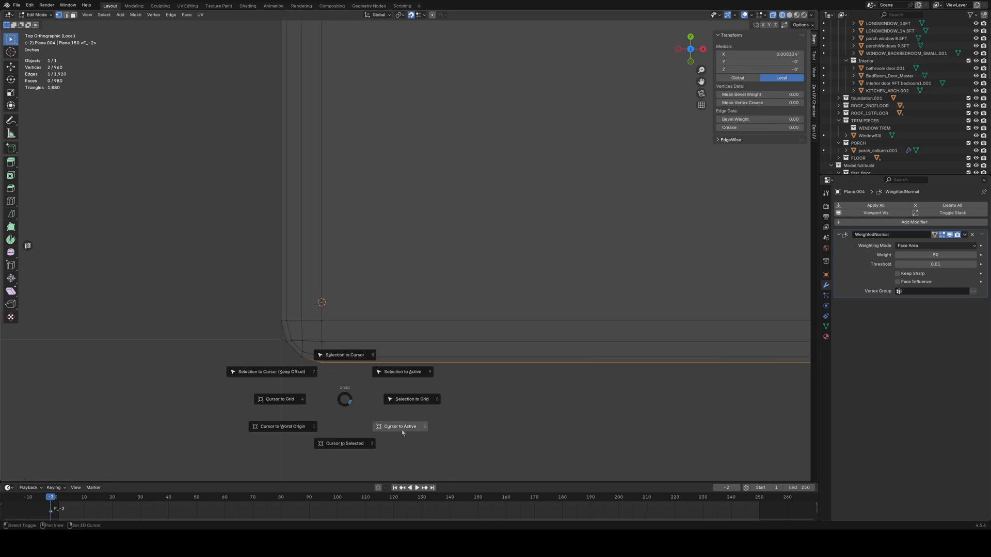
{"action": "left_click", "coordinate": [398, 426]}
{"action": "key", "text": "shift+s"}
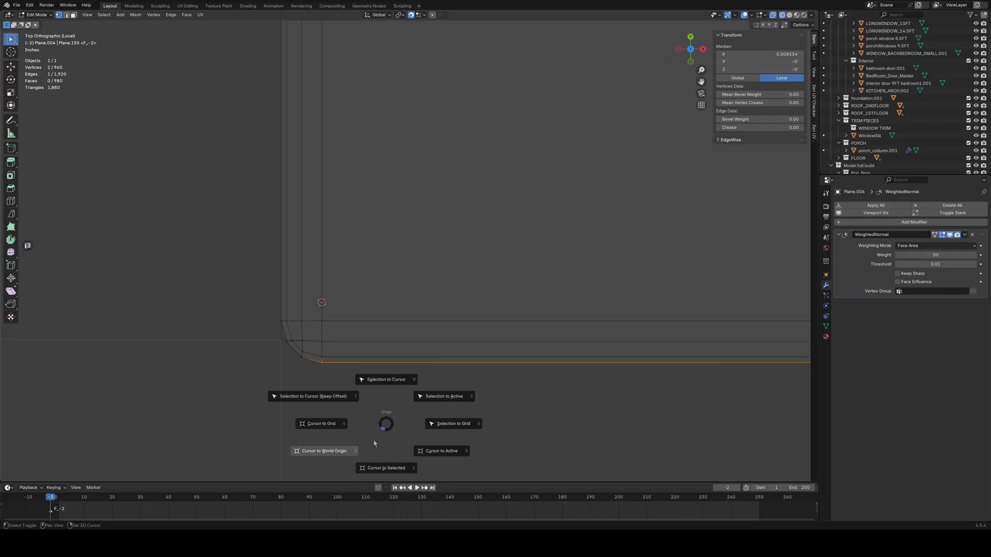
{"action": "left_click", "coordinate": [379, 467]}
{"action": "left_click", "coordinate": [370, 401]}
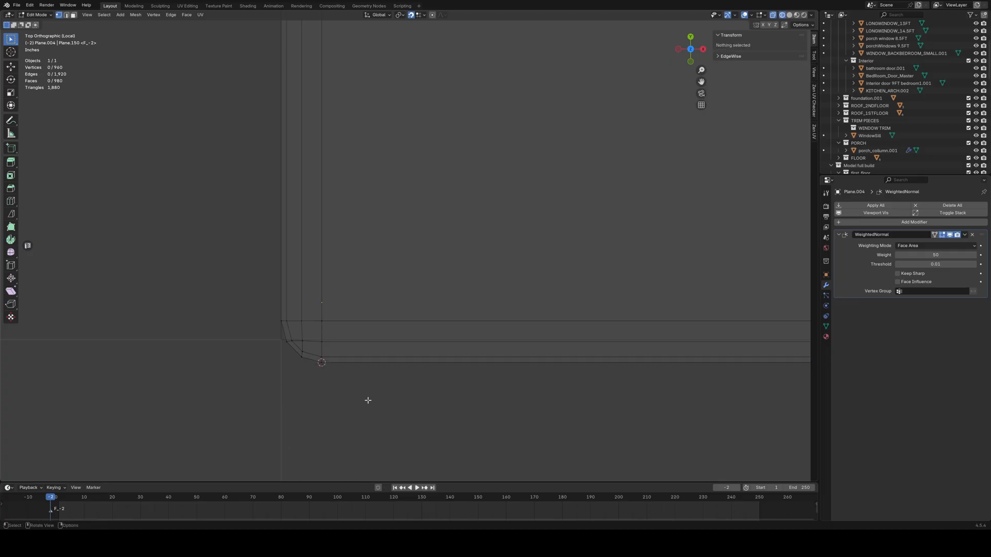
Step: Set the planked section's origin to the 3D cursor at the shifted plank corner
{"action": "key", "text": "Tab"}
{"action": "right_click", "coordinate": [368, 401]}
{"action": "mouse_move", "coordinate": [369, 400]}
{"action": "left_click", "coordinate": [423, 419]}
{"action": "left_click", "coordinate": [380, 401]}
Step: Box-select all the plank ends beside the origin and move them 0.008334 ft along global Y
{"action": "scroll", "coordinate": [380, 401], "scroll_direction": "down", "scroll_amount": 10}
{"action": "scroll", "coordinate": [605, 351], "scroll_direction": "down", "scroll_amount": 12}
{"action": "scroll", "coordinate": [550, 364], "scroll_direction": "down", "scroll_amount": 1}
{"action": "left_click_drag", "start_coordinate": [345, 277], "coordinate": [694, 240]}
{"action": "scroll", "coordinate": [426, 287], "scroll_direction": "up", "scroll_amount": 2}
{"action": "left_click", "coordinate": [454, 314]}
{"action": "left_click", "coordinate": [411, 235]}
{"action": "key", "text": "Tab"}
{"action": "scroll", "coordinate": [372, 294], "scroll_direction": "down", "scroll_amount": 3}
{"action": "left_click_drag", "start_coordinate": [362, 283], "coordinate": [667, 231]}
{"action": "key", "text": "2"}
{"action": "scroll", "coordinate": [382, 309], "scroll_direction": "up", "scroll_amount": 10}
{"action": "scroll", "coordinate": [374, 325], "scroll_direction": "up", "scroll_amount": 7}
{"action": "middle_click_drag", "start_coordinate": [289, 394], "coordinate": [379, 327], "text": "shift"}
{"action": "key", "text": "g"}
{"action": "key", "text": "y"}
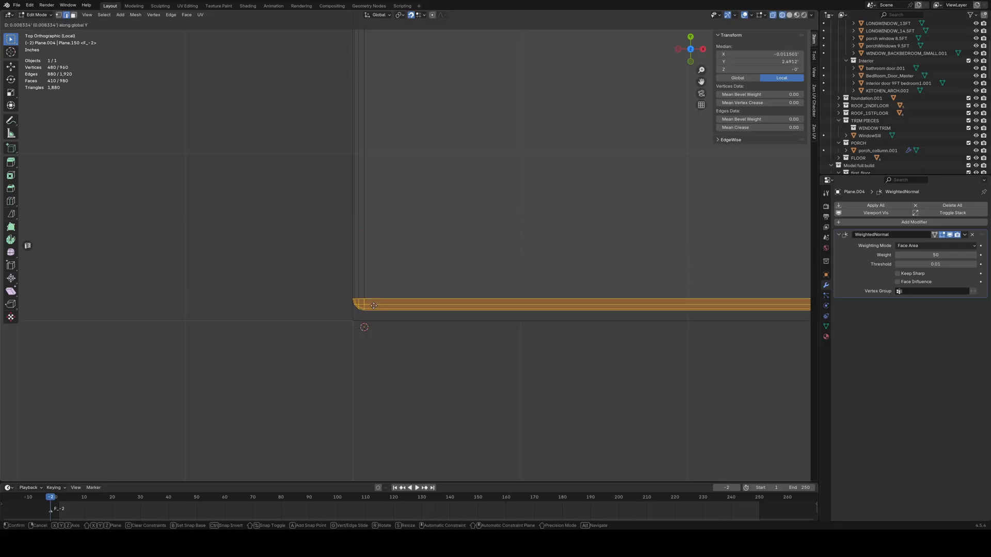
{"action": "left_click", "coordinate": [373, 305]}
Step: Compare the moved plank ends with the square floor piece's edge and the 3D cursor
{"action": "scroll", "coordinate": [360, 341], "scroll_direction": "up", "scroll_amount": 5}
{"action": "middle_click_drag", "start_coordinate": [361, 341], "coordinate": [436, 195], "text": "shift"}
{"action": "scroll", "coordinate": [383, 314], "scroll_direction": "up", "scroll_amount": 2}
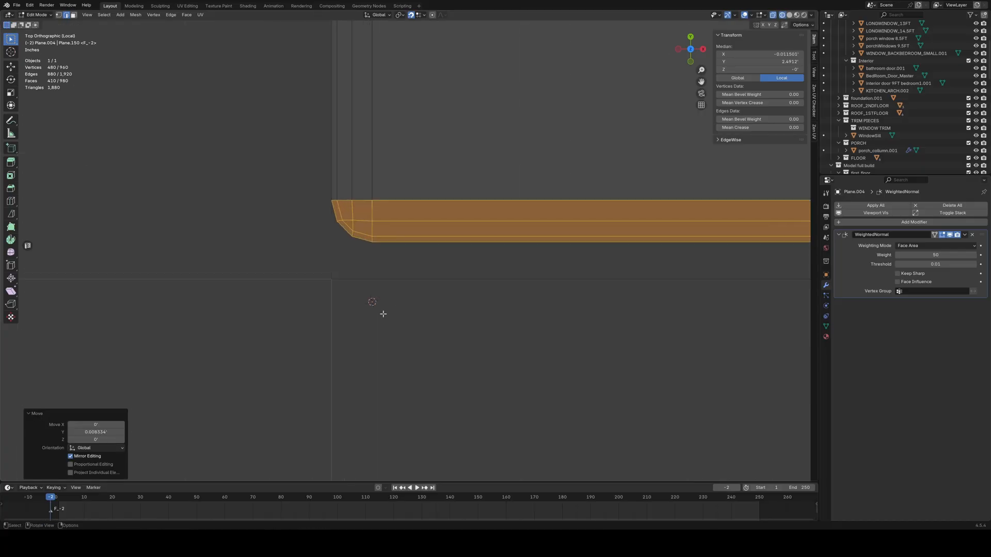
{"action": "key", "text": "alt+a"}
{"action": "scroll", "coordinate": [392, 300], "scroll_direction": "down", "scroll_amount": 8}
{"action": "key", "text": "a"}
{"action": "scroll", "coordinate": [493, 316], "scroll_direction": "down", "scroll_amount": 5}
{"action": "key", "text": "Tab"}
{"action": "scroll", "coordinate": [619, 298], "scroll_direction": "down", "scroll_amount": 1}
{"action": "scroll", "coordinate": [514, 303], "scroll_direction": "down", "scroll_amount": 4}
{"action": "scroll", "coordinate": [429, 319], "scroll_direction": "up", "scroll_amount": 9}
{"action": "key", "text": "a"}
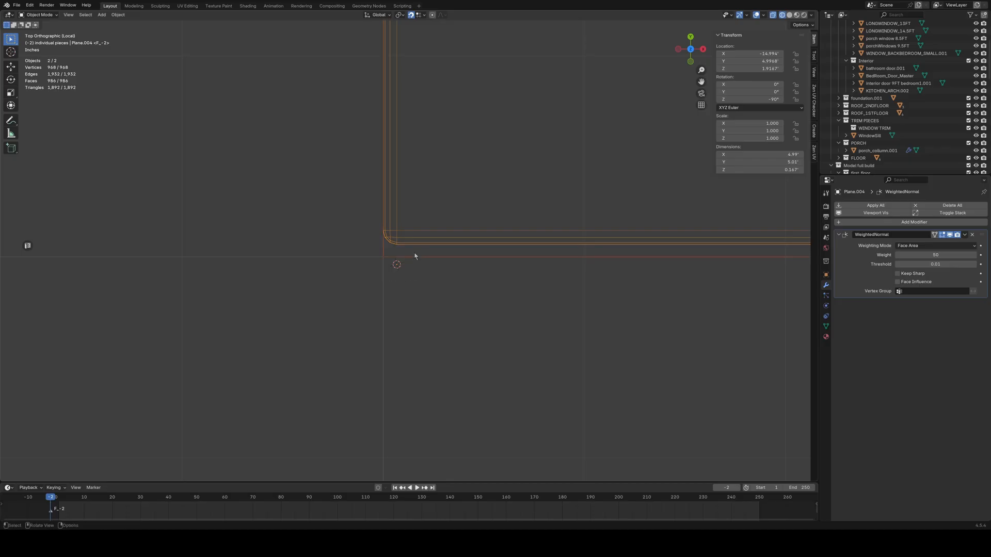
{"action": "scroll", "coordinate": [416, 302], "scroll_direction": "down", "scroll_amount": 3}
{"action": "scroll", "coordinate": [416, 302], "scroll_direction": "up", "scroll_amount": 3}
{"action": "scroll", "coordinate": [407, 256], "scroll_direction": "up", "scroll_amount": 1}
Step: Save the file and snap the 3D cursor to the upper vertex at the first plank's outer corner
{"action": "left_click", "coordinate": [409, 245]}
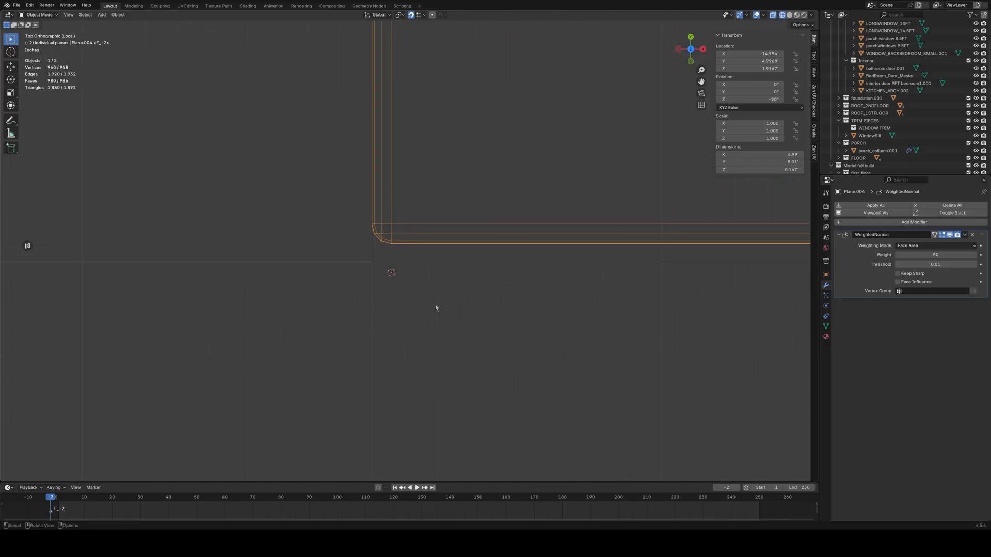
{"action": "key", "text": "Tab"}
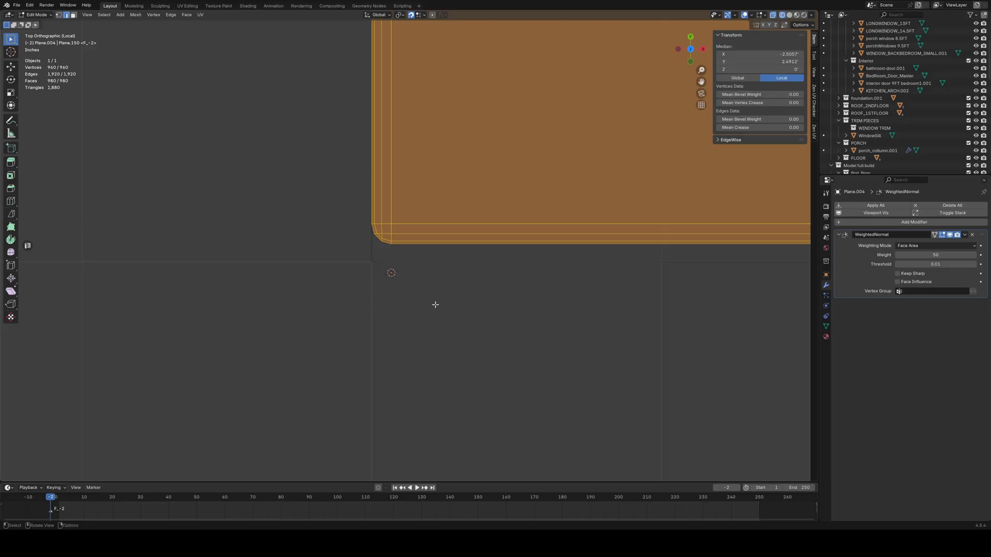
{"action": "key", "text": "1"}
{"action": "left_click", "coordinate": [392, 243]}
{"action": "scroll", "coordinate": [387, 261], "scroll_direction": "up", "scroll_amount": 6}
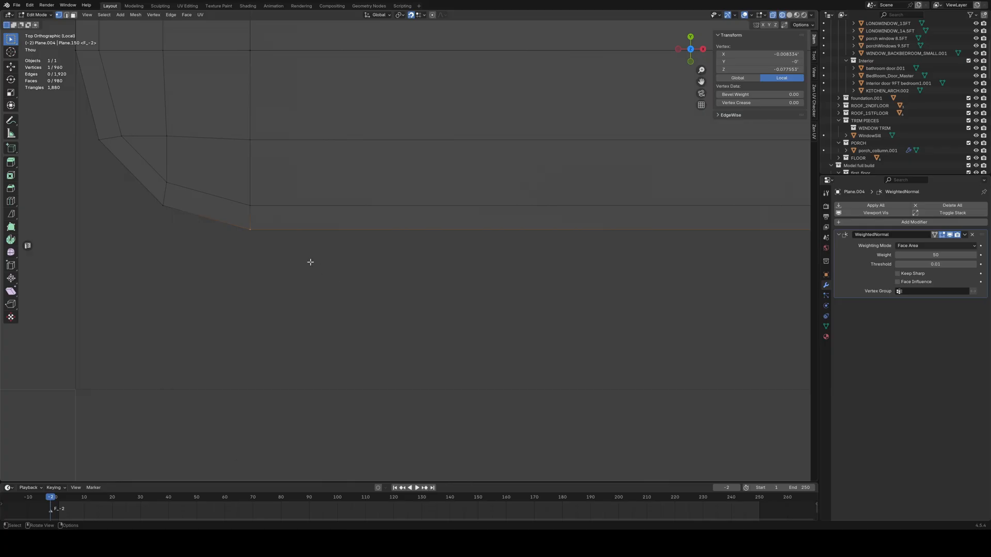
{"action": "middle_click_drag", "start_coordinate": [312, 278], "coordinate": [316, 279]}
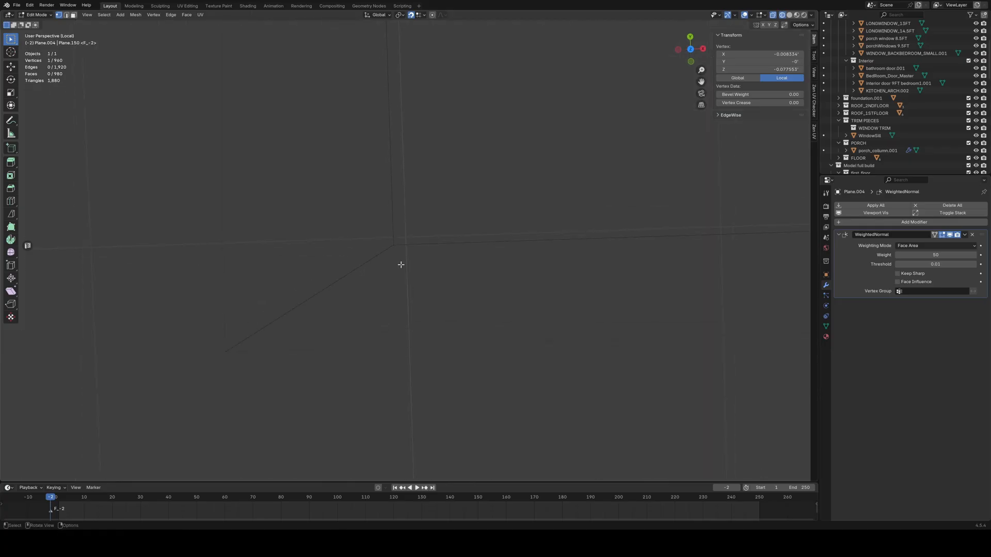
{"action": "key", "text": "a"}
{"action": "middle_click_drag", "start_coordinate": [401, 261], "coordinate": [424, 252]}
{"action": "middle_click_drag", "start_coordinate": [400, 206], "coordinate": [400, 248]}
{"action": "left_click", "coordinate": [443, 164]}
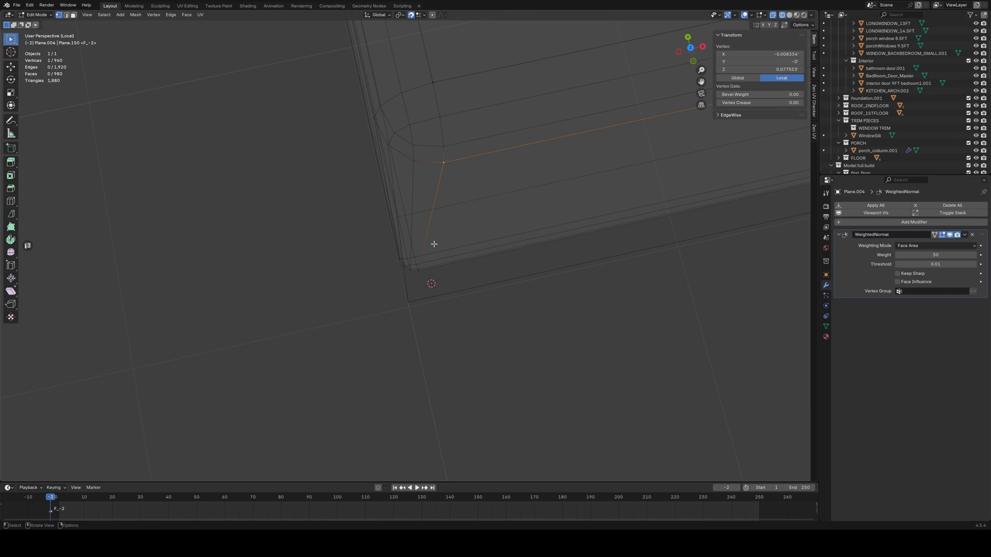
{"action": "scroll", "coordinate": [434, 244], "scroll_direction": "down", "scroll_amount": 4}
{"action": "scroll", "coordinate": [434, 244], "scroll_direction": "up", "scroll_amount": 3}
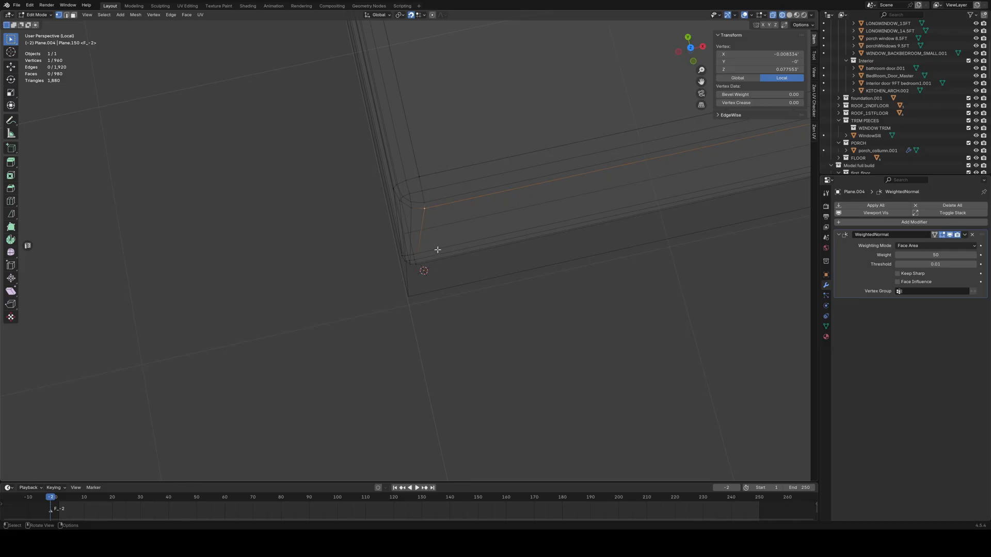
{"action": "key", "text": "ctrl+s"}
{"action": "key", "text": "shift+s"}
{"action": "left_click", "coordinate": [428, 319]}
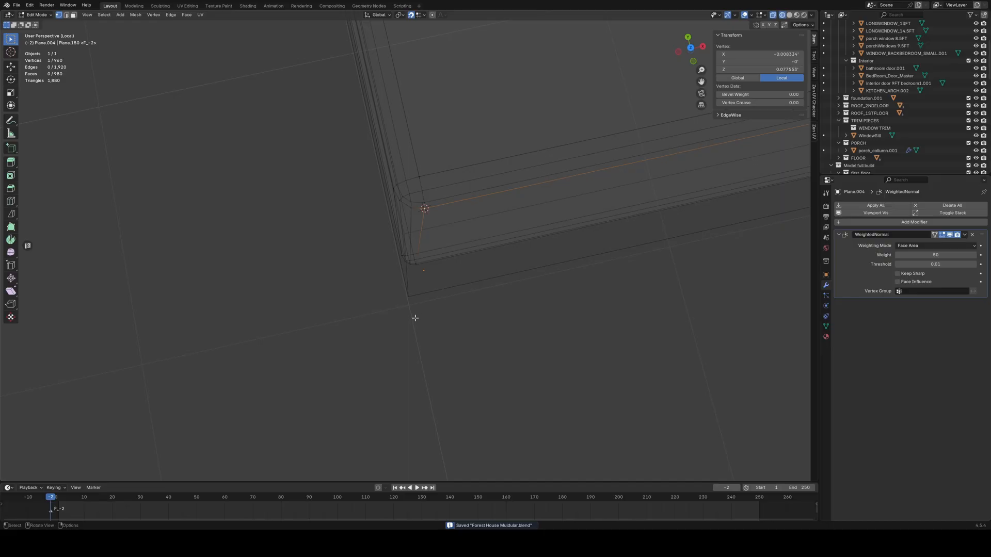
Step: Set the planked section's origin to the 3D cursor at the upper corner vertex
{"action": "key", "text": "Tab"}
{"action": "right_click", "coordinate": [416, 312]}
{"action": "mouse_move", "coordinate": [420, 315]}
{"action": "left_click", "coordinate": [479, 327]}
Step: Try to move the plank ends beside the new origin along global Y in top view
{"action": "key", "text": "KP_7"}
{"action": "scroll", "coordinate": [427, 324], "scroll_direction": "up", "scroll_amount": 3}
{"action": "key", "text": "Tab"}
{"action": "scroll", "coordinate": [420, 342], "scroll_direction": "down", "scroll_amount": 3}
{"action": "left_click", "coordinate": [431, 348]}
{"action": "scroll", "coordinate": [517, 310], "scroll_direction": "down", "scroll_amount": 5}
{"action": "left_click_drag", "start_coordinate": [367, 275], "coordinate": [627, 245]}
{"action": "scroll", "coordinate": [430, 279], "scroll_direction": "up", "scroll_amount": 8}
{"action": "middle_click_drag", "start_coordinate": [431, 341], "coordinate": [428, 255], "text": "shift"}
{"action": "key", "text": "g"}
{"action": "key", "text": "y"}
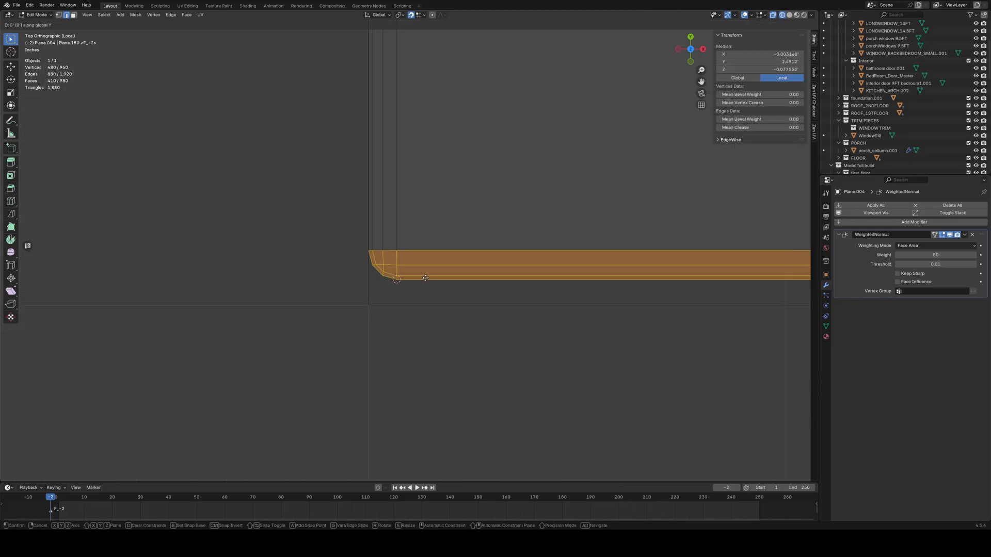
{"action": "left_click", "coordinate": [416, 275]}
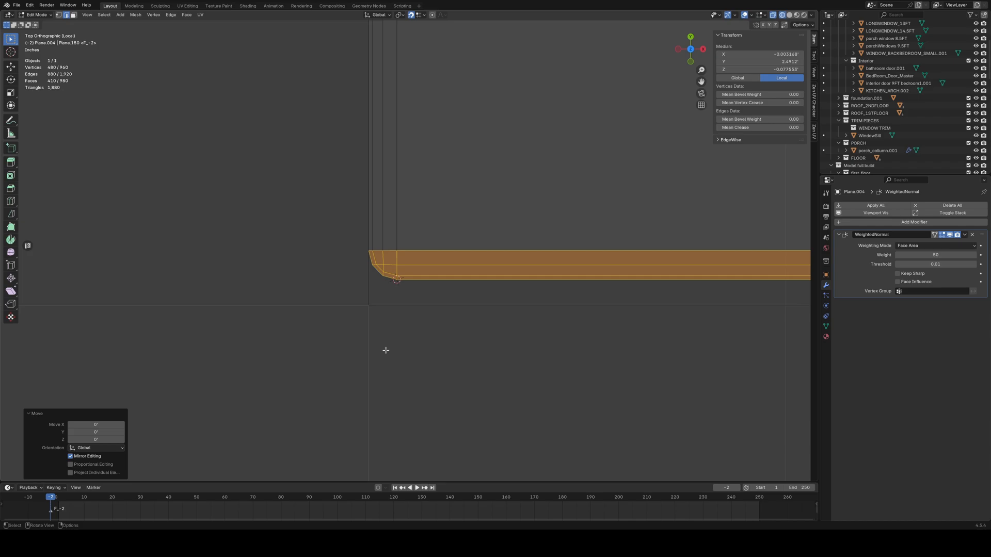
Step: Try a 5 ft X dimension on the planked section, undo it, and try 5 ft for Y instead
{"action": "key", "text": "Tab"}
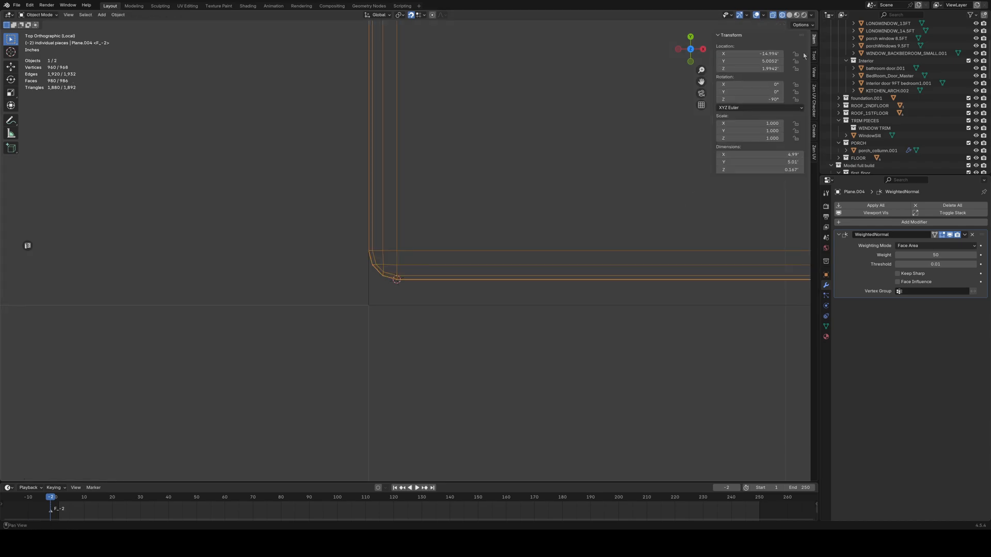
{"action": "double_click", "coordinate": [791, 154]}
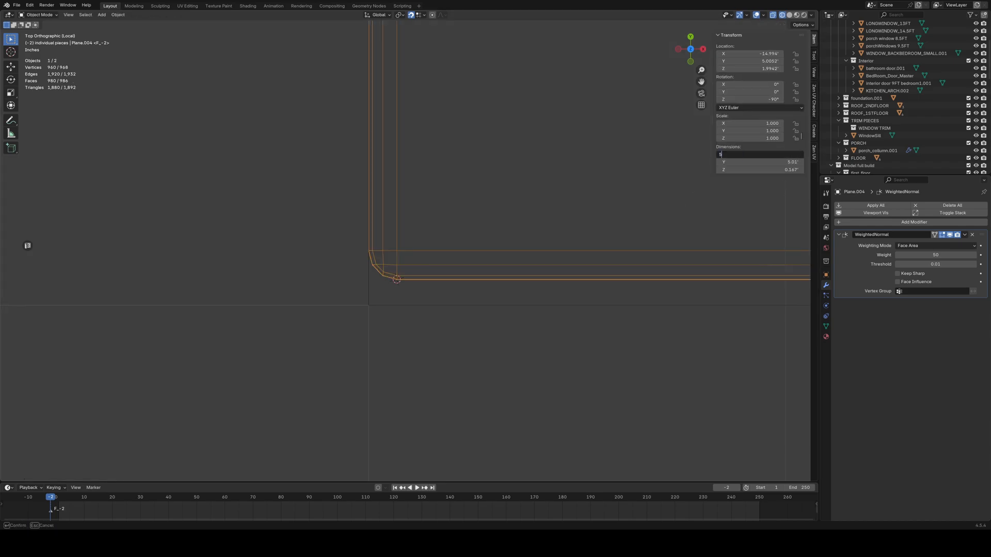
{"action": "key", "text": "Return"}
{"action": "key", "text": "ctrl+z"}
{"action": "double_click", "coordinate": [781, 162]}
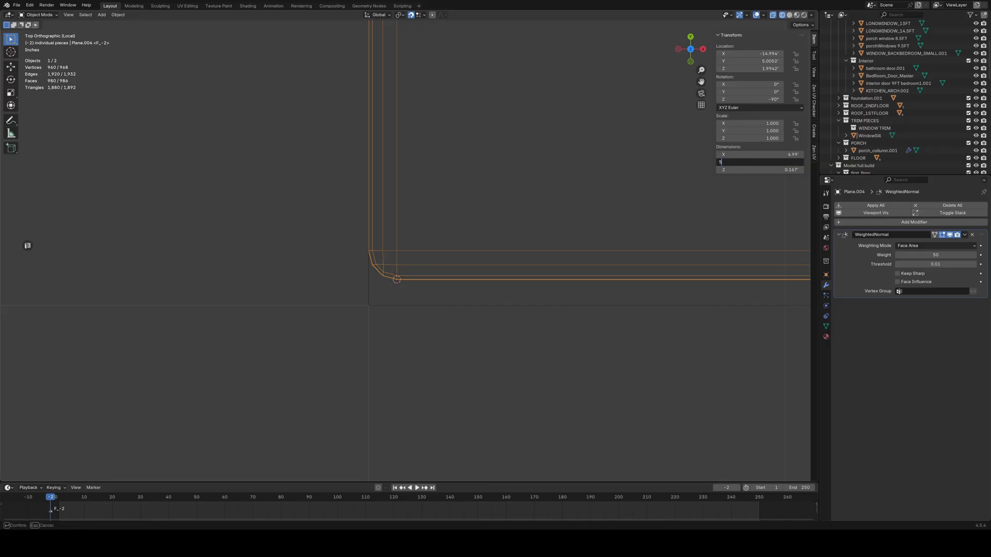
{"action": "type", "text": "5"}
{"action": "key", "text": "Return"}
Step: Snap the 3D cursor to the vertical corner edge at the opposite end of the first plank
{"action": "scroll", "coordinate": [586, 261], "scroll_direction": "down", "scroll_amount": 3}
{"action": "scroll", "coordinate": [585, 262], "scroll_direction": "down", "scroll_amount": 8}
{"action": "scroll", "coordinate": [549, 258], "scroll_direction": "up", "scroll_amount": 5}
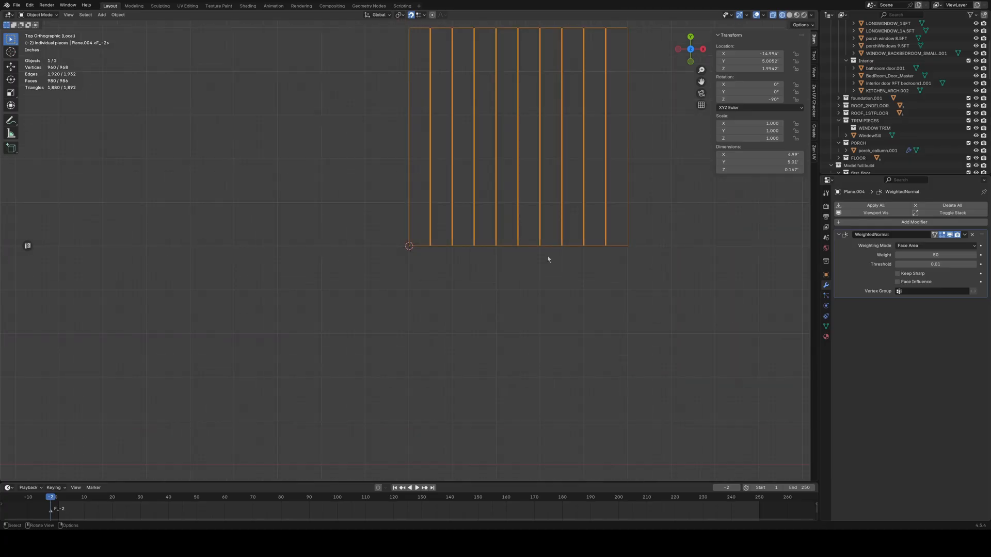
{"action": "middle_click_drag", "start_coordinate": [449, 162], "coordinate": [440, 303], "text": "shift"}
{"action": "scroll", "coordinate": [396, 148], "scroll_direction": "up", "scroll_amount": 7}
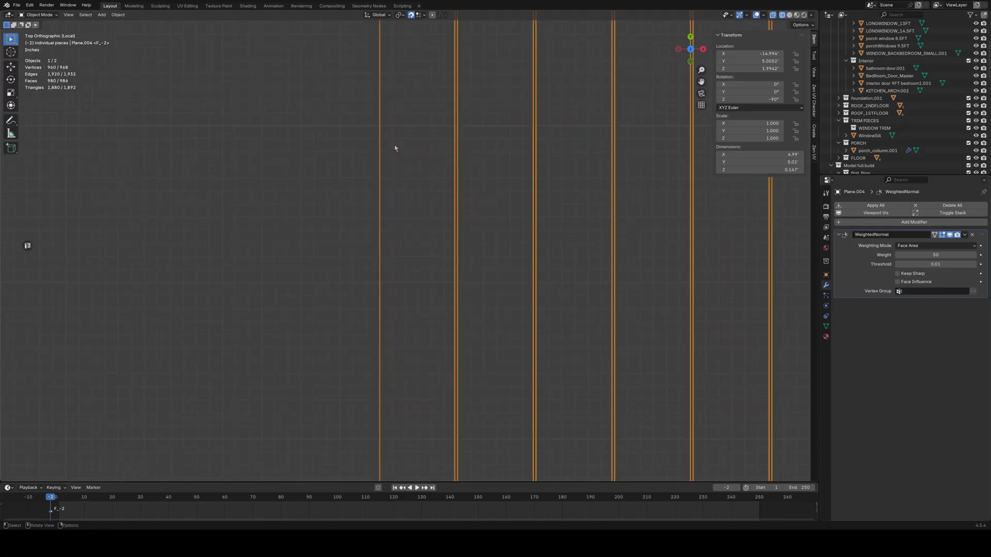
{"action": "scroll", "coordinate": [426, 123], "scroll_direction": "down", "scroll_amount": 1}
{"action": "scroll", "coordinate": [413, 166], "scroll_direction": "down", "scroll_amount": 4}
{"action": "middle_click_drag", "start_coordinate": [413, 165], "coordinate": [423, 241], "text": "shift"}
{"action": "scroll", "coordinate": [421, 233], "scroll_direction": "up", "scroll_amount": 8}
{"action": "scroll", "coordinate": [425, 229], "scroll_direction": "up", "scroll_amount": 7}
{"action": "middle_click_drag", "start_coordinate": [491, 122], "coordinate": [458, 341], "text": "shift"}
{"action": "scroll", "coordinate": [440, 241], "scroll_direction": "up", "scroll_amount": 5}
{"action": "middle_click_drag", "start_coordinate": [484, 215], "coordinate": [394, 290], "text": "shift"}
{"action": "key", "text": "Tab"}
{"action": "scroll", "coordinate": [363, 338], "scroll_direction": "up", "scroll_amount": 4}
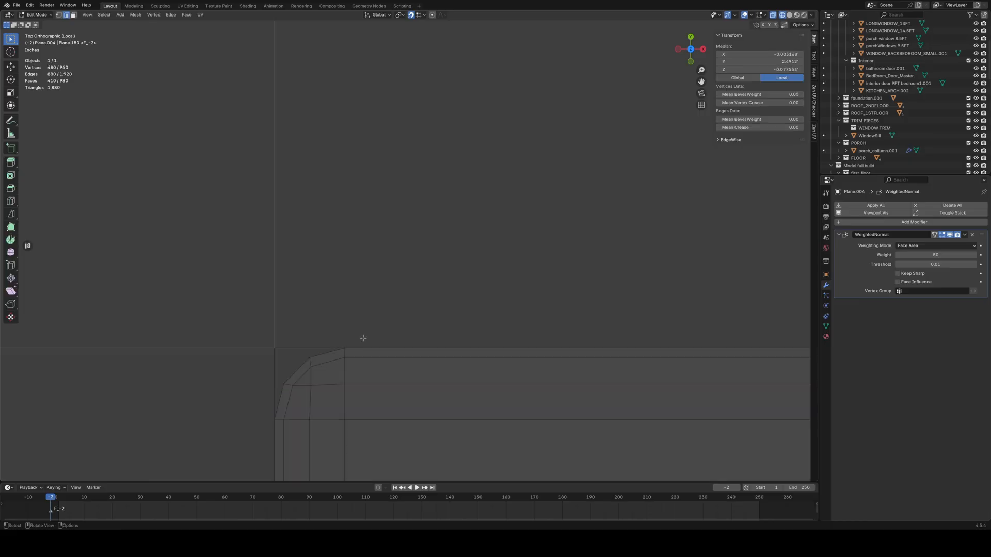
{"action": "left_click", "coordinate": [353, 348]}
{"action": "key", "text": "1"}
{"action": "key", "text": "shift+s"}
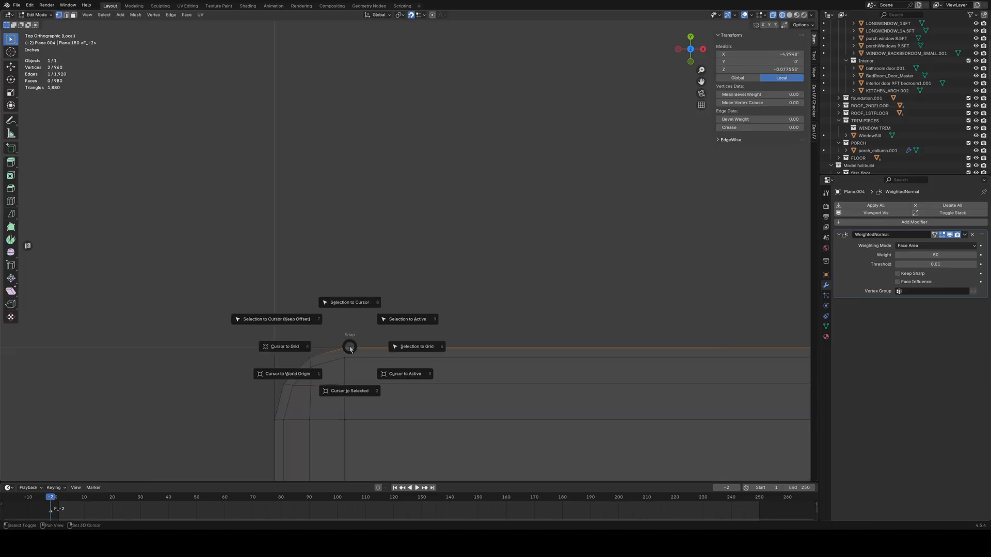
{"action": "left_click", "coordinate": [348, 389]}
Step: Set the planked section's origin to the 3D cursor at the opposite plank corner
{"action": "key", "text": "Tab"}
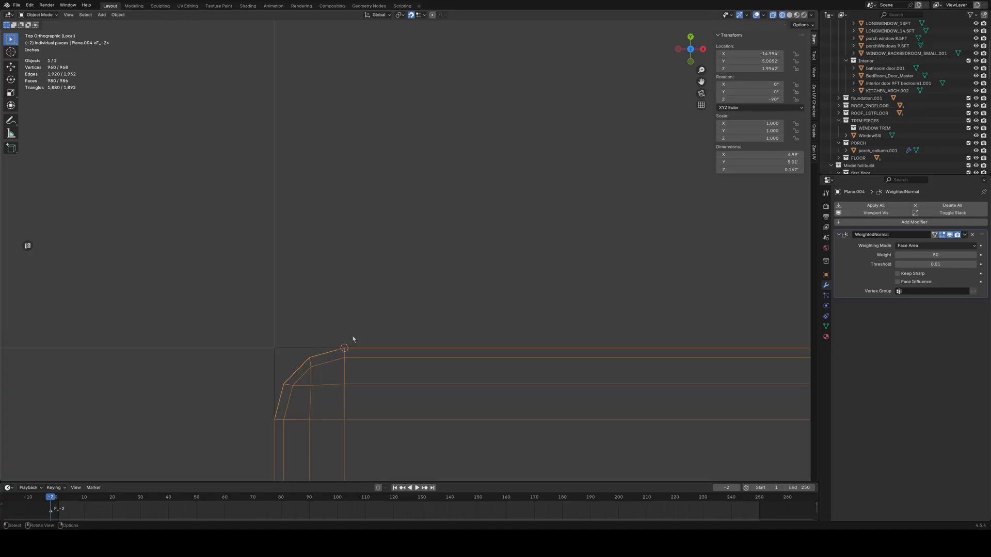
{"action": "right_click", "coordinate": [339, 320]}
{"action": "mouse_move", "coordinate": [356, 319]}
{"action": "left_click", "coordinate": [444, 335]}
{"action": "left_click", "coordinate": [398, 308]}
{"action": "scroll", "coordinate": [395, 323], "scroll_direction": "down", "scroll_amount": 20}
{"action": "middle_click_drag", "start_coordinate": [442, 246], "coordinate": [432, 156], "text": "shift"}
{"action": "scroll", "coordinate": [427, 284], "scroll_direction": "down", "scroll_amount": 6}
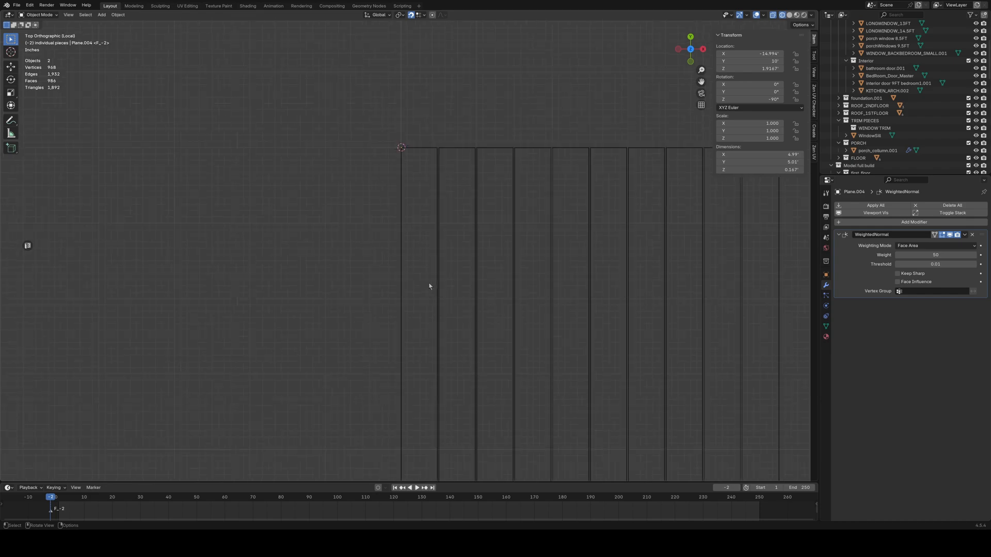
{"action": "middle_click_drag", "start_coordinate": [455, 371], "coordinate": [447, 235], "text": "shift"}
{"action": "scroll", "coordinate": [447, 235], "scroll_direction": "up", "scroll_amount": 5}
{"action": "scroll", "coordinate": [435, 334], "scroll_direction": "up", "scroll_amount": 2}
{"action": "scroll", "coordinate": [367, 398], "scroll_direction": "down", "scroll_amount": 6}
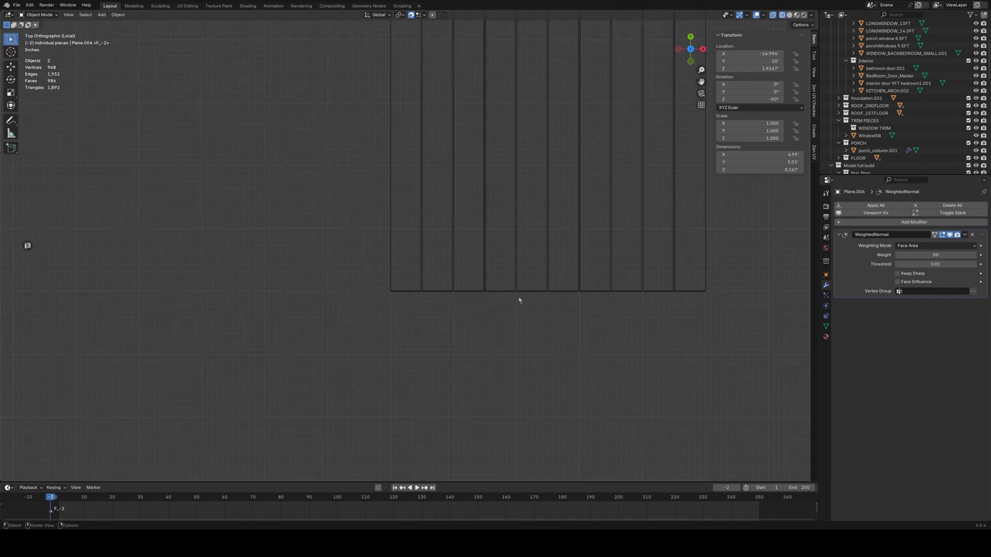
Step: Set the planked section's X dimension to 5 ft and check its far edge against the square floor piece
{"action": "left_click", "coordinate": [470, 254]}
{"action": "key", "text": "Tab"}
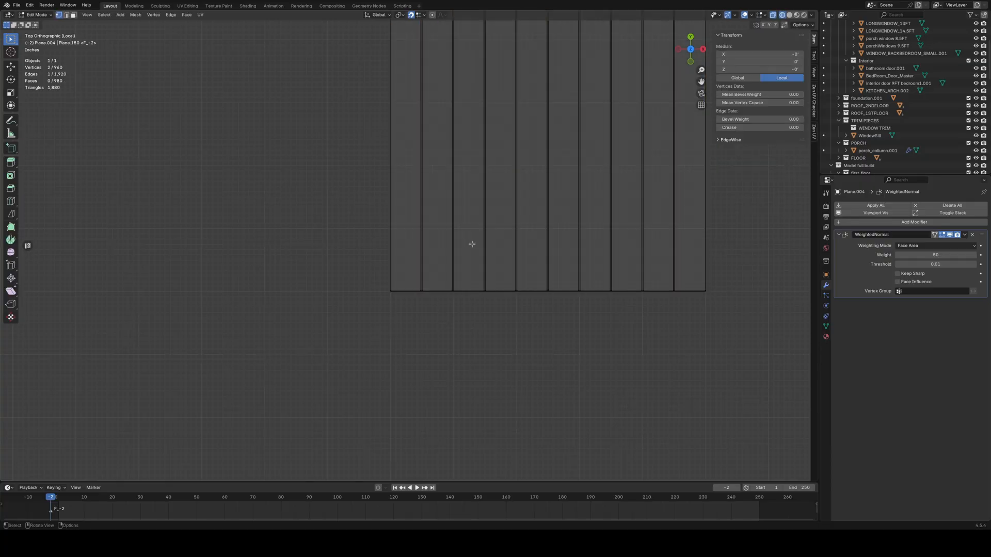
{"action": "key", "text": "Tab"}
{"action": "double_click", "coordinate": [789, 155]}
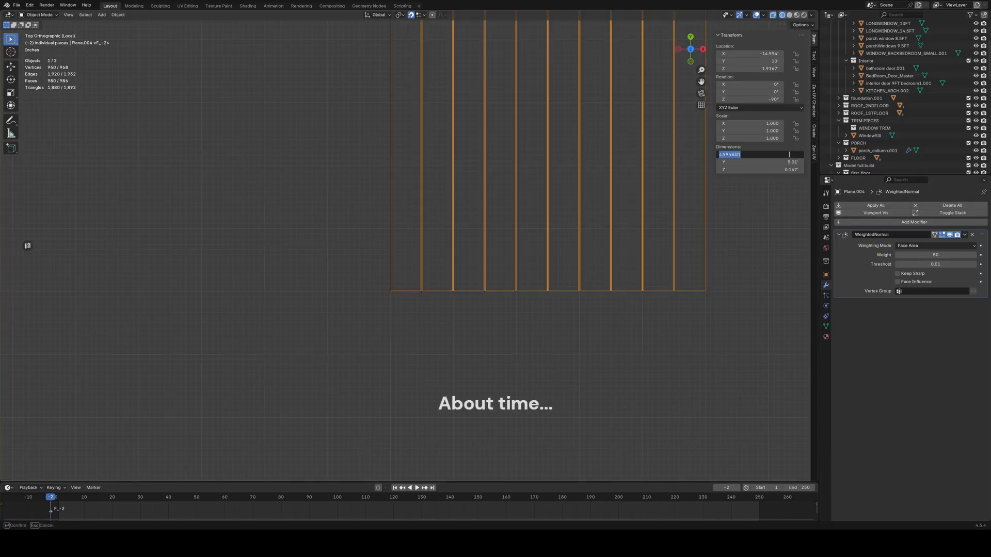
{"action": "type", "text": "5"}
{"action": "key", "text": "Return"}
{"action": "scroll", "coordinate": [553, 283], "scroll_direction": "up", "scroll_amount": 4}
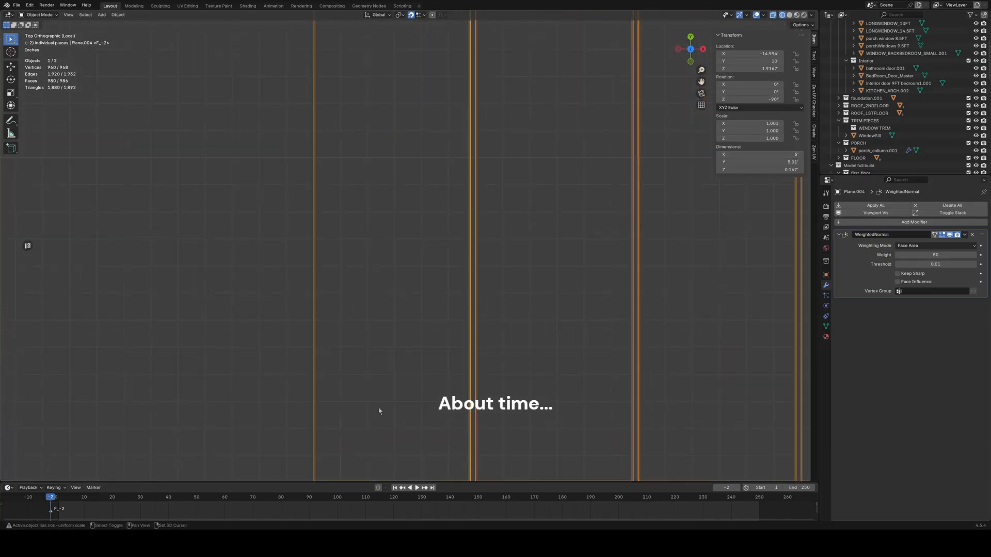
{"action": "scroll", "coordinate": [354, 277], "scroll_direction": "up", "scroll_amount": 6}
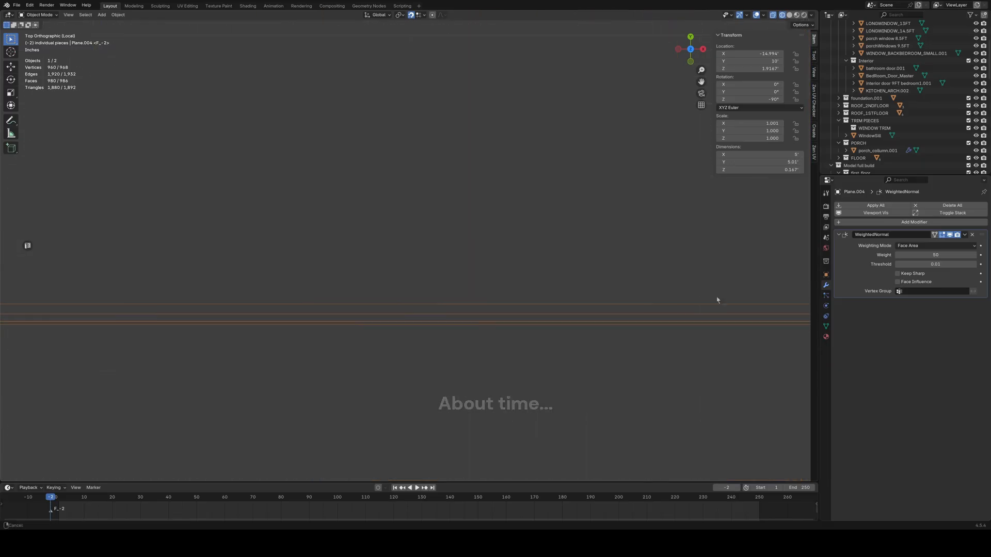
{"action": "left_click", "coordinate": [163, 302]}
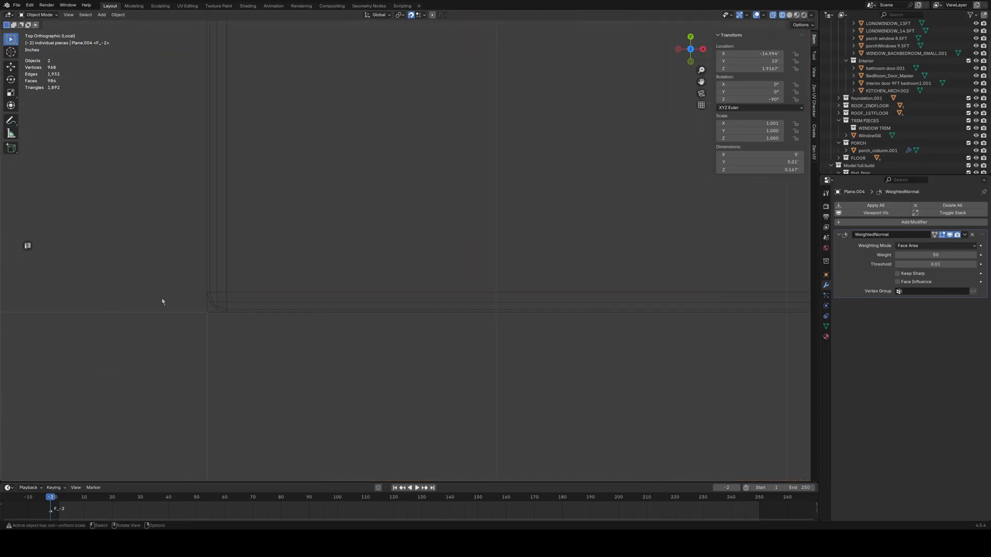
{"action": "scroll", "coordinate": [342, 283], "scroll_direction": "down", "scroll_amount": 10}
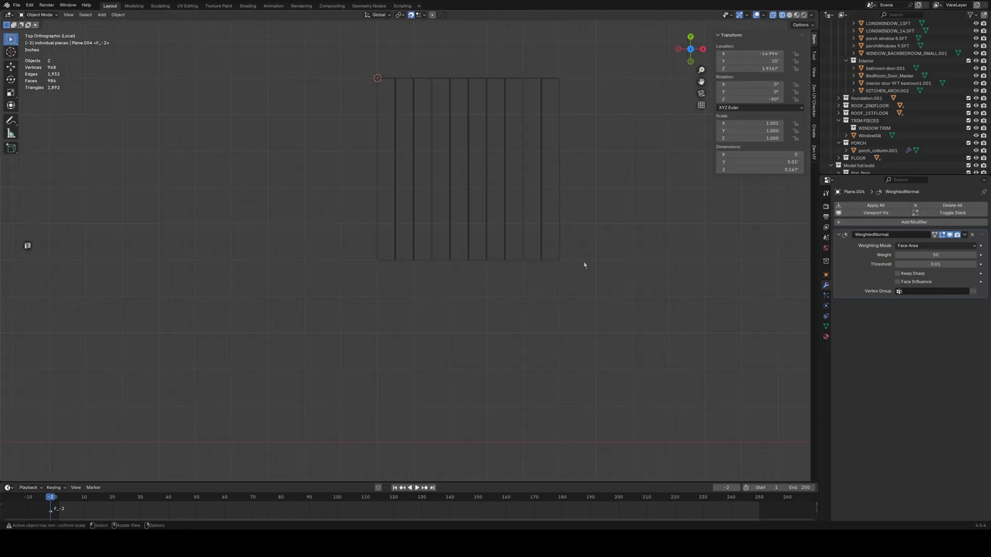
Step: Move the planked section along X off the overlapping square floor piece, to X -20.25 ft
{"action": "key", "text": "shift+z"}
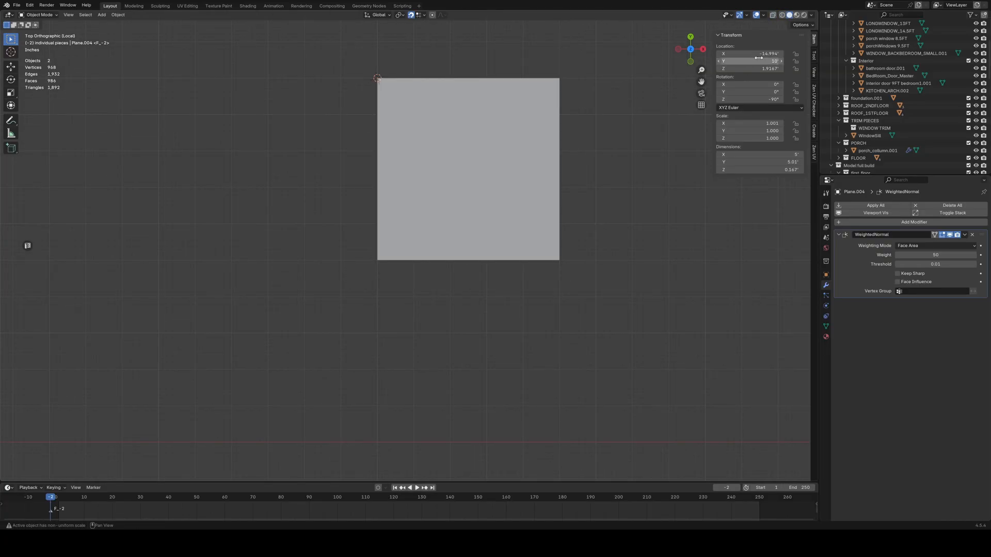
{"action": "key", "text": "shift+z"}
{"action": "left_click", "coordinate": [450, 153]}
{"action": "left_click", "coordinate": [790, 15]}
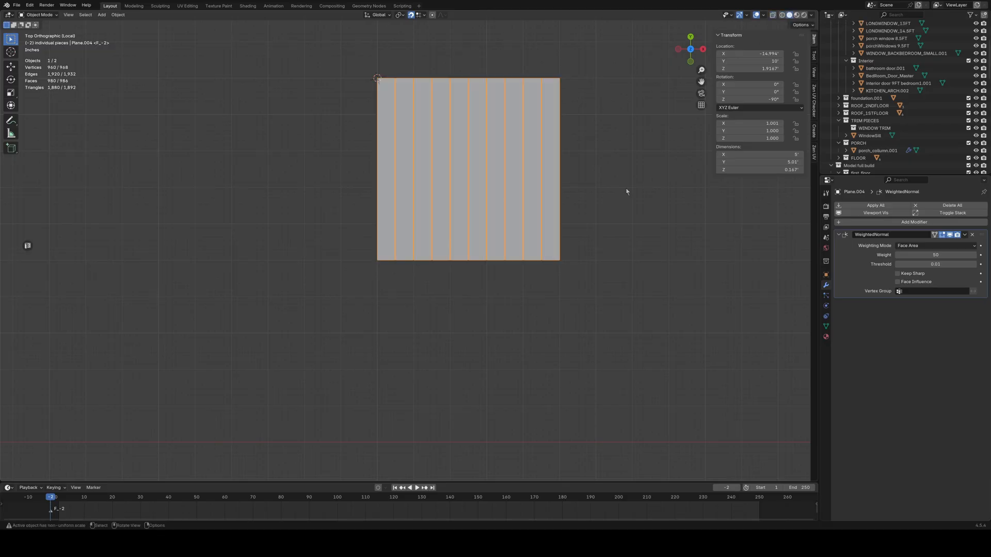
{"action": "key", "text": "g"}
{"action": "key", "text": "x"}
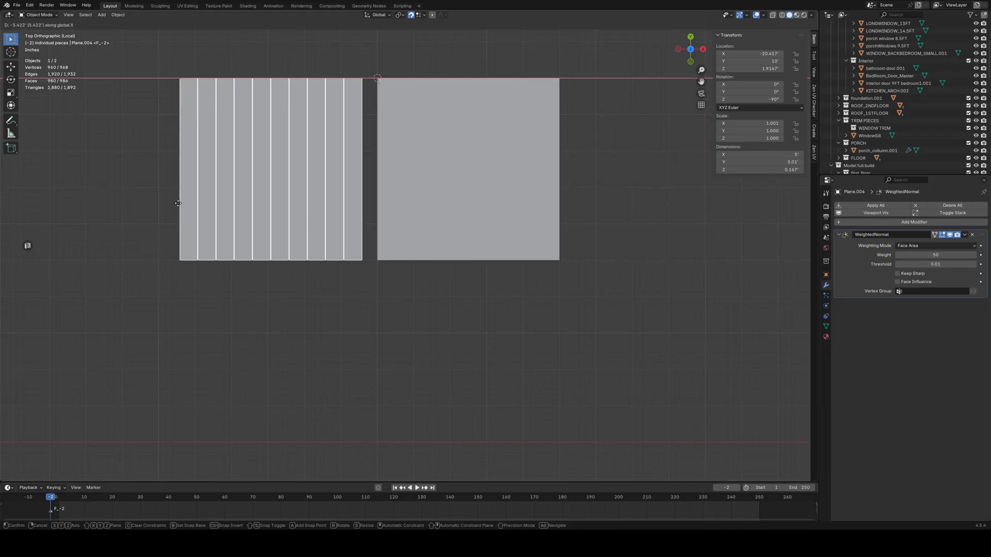
{"action": "left_click", "coordinate": [188, 205]}
Step: Delete the square floor piece and return from local view to the whole house
{"action": "left_click", "coordinate": [467, 153]}
{"action": "right_click", "coordinate": [465, 164]}
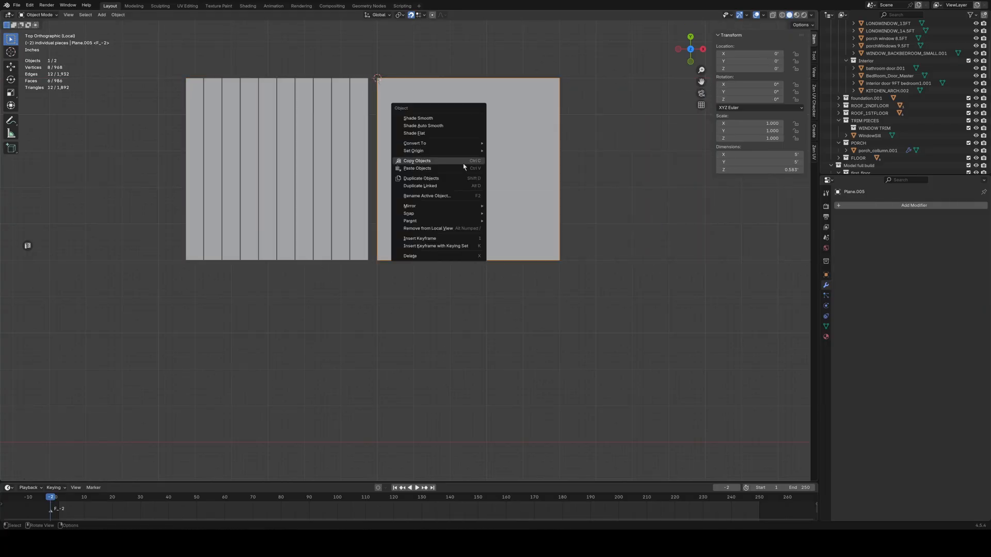
{"action": "left_click", "coordinate": [450, 258]}
{"action": "middle_click_drag", "start_coordinate": [350, 312], "coordinate": [456, 239]}
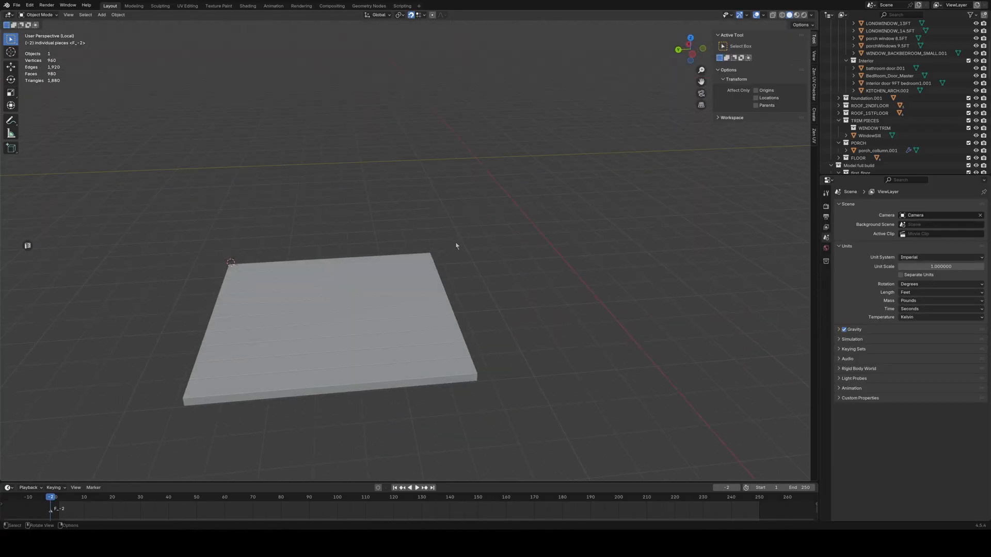
{"action": "key", "text": "KP_Divide"}
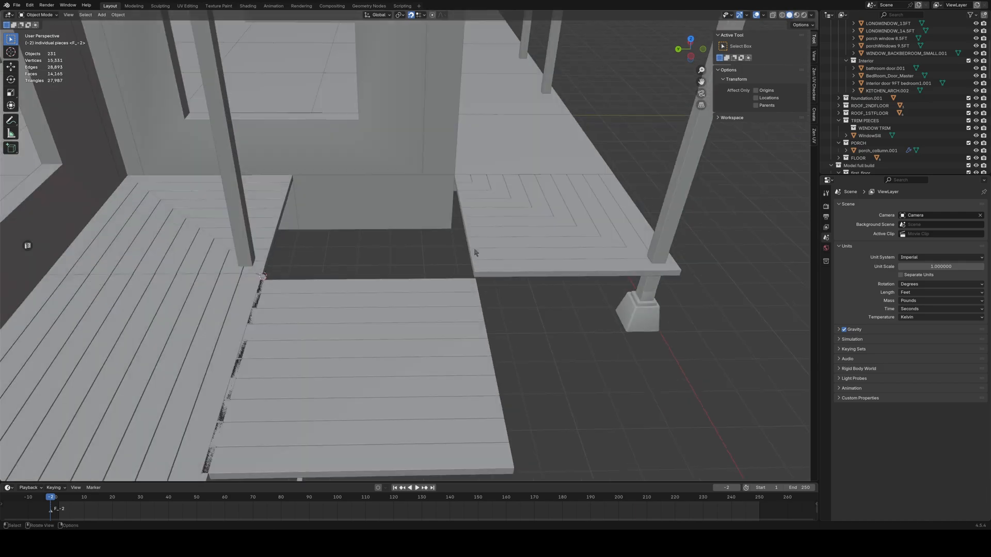
Step: Move the planked section along X to -15 ft, in line with the mitred porch corner section
{"action": "left_click", "coordinate": [470, 359]}
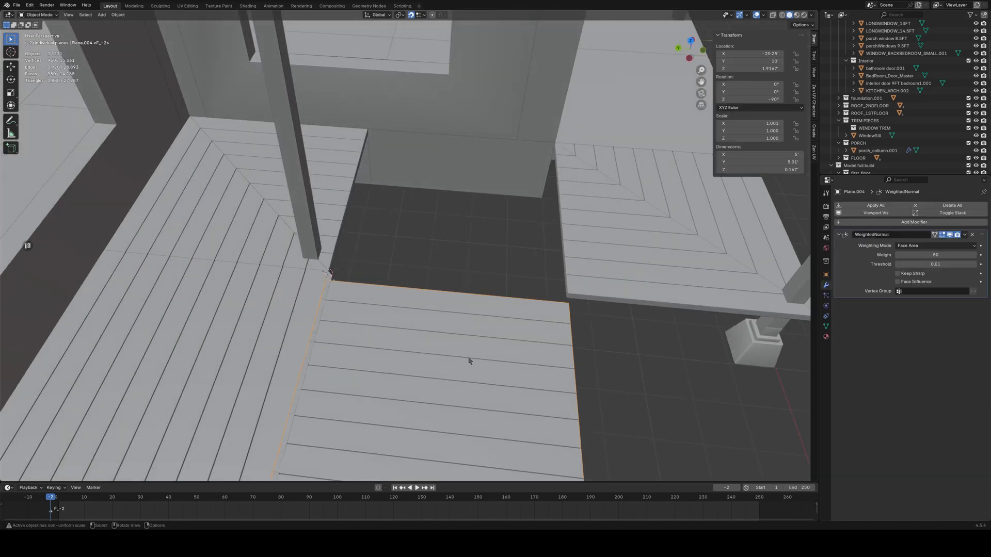
{"action": "key", "text": "g"}
{"action": "key", "text": "x"}
{"action": "left_click", "coordinate": [470, 299]}
{"action": "left_click", "coordinate": [520, 349]}
Step: Examine the planked section's alignment with the neighbouring porch floor from below and in side and front wireframe views
{"action": "middle_click_drag", "start_coordinate": [519, 350], "coordinate": [465, 316]}
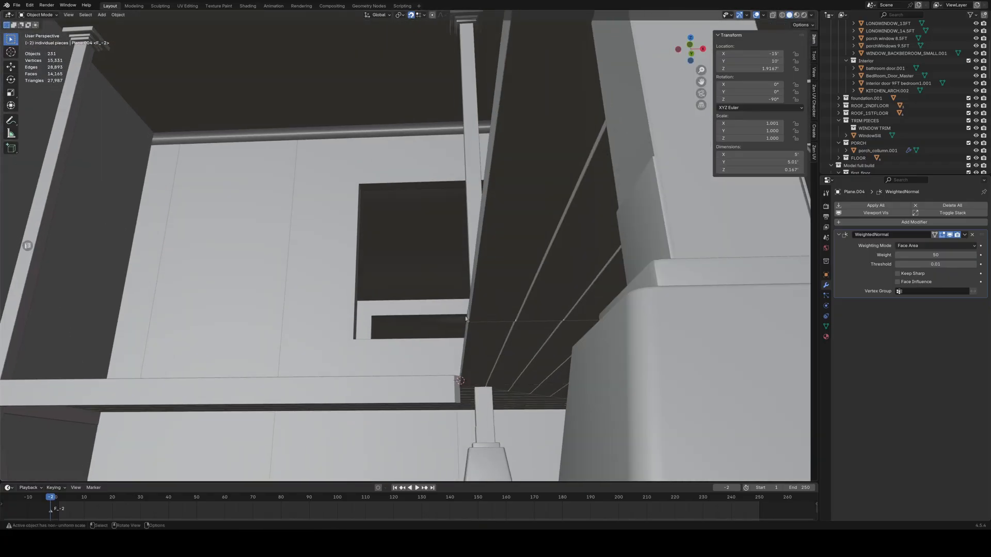
{"action": "key", "text": "KP_3"}
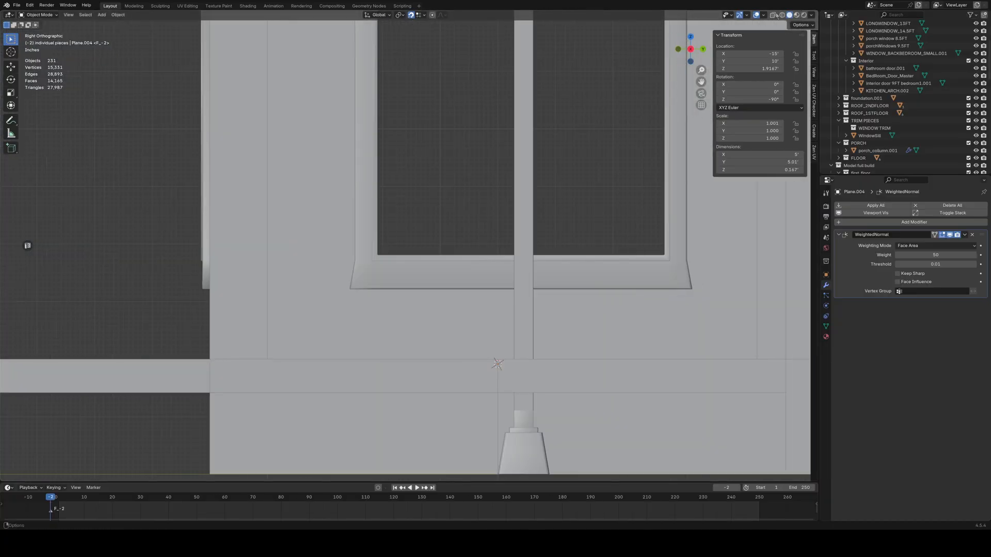
{"action": "left_click", "coordinate": [782, 15]}
{"action": "middle_click_drag", "start_coordinate": [563, 384], "coordinate": [538, 364]}
{"action": "left_click", "coordinate": [548, 360]}
{"action": "key", "text": "KP_3"}
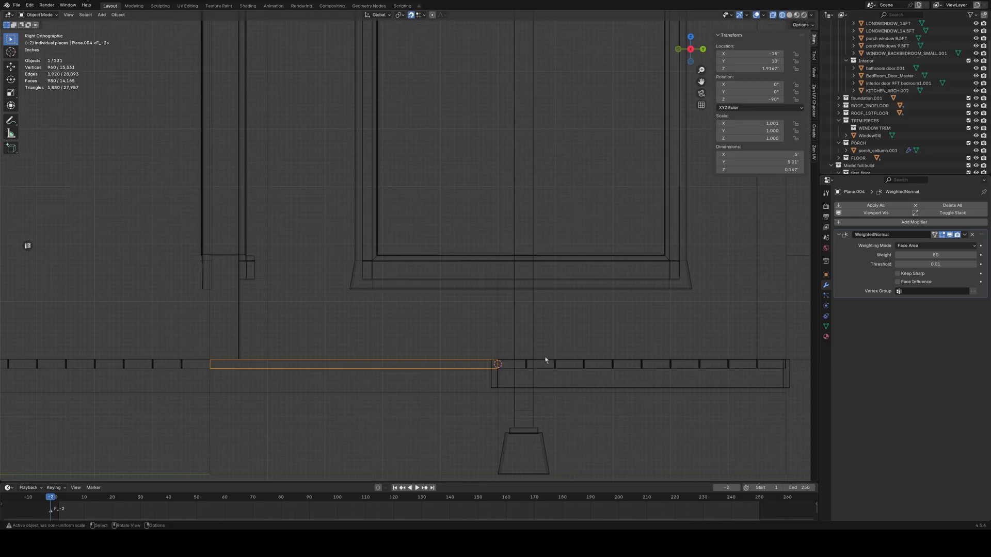
{"action": "key", "text": "KP_1"}
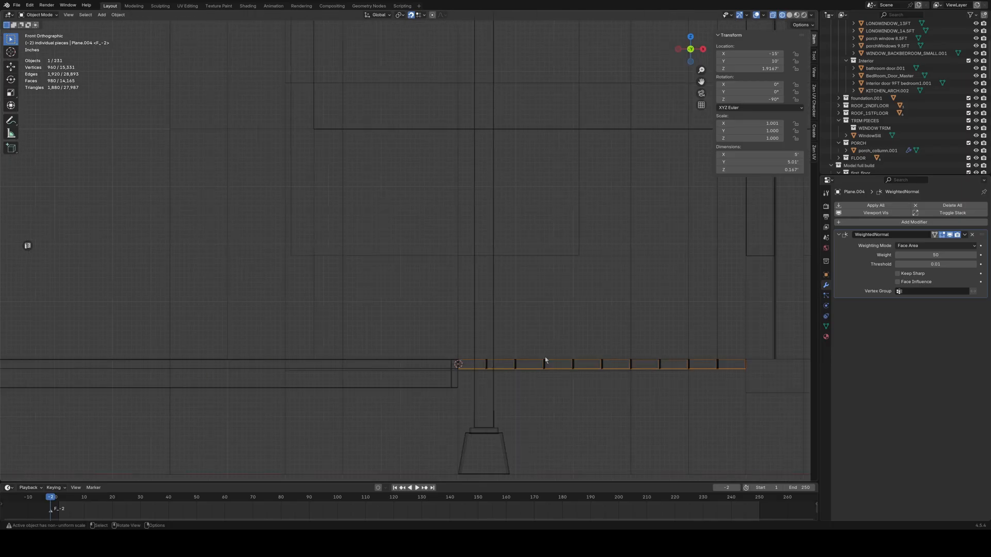
{"action": "middle_click_drag", "start_coordinate": [619, 382], "coordinate": [611, 283], "text": "shift"}
{"action": "middle_click_drag", "start_coordinate": [435, 276], "coordinate": [80, 203], "text": "ctrl"}
{"action": "scroll", "coordinate": [420, 341], "scroll_direction": "up", "scroll_amount": 1}
Step: Isolate the planked section and the adjoining mitred corner section, and select the planked section in top view
{"action": "middle_click_drag", "start_coordinate": [419, 341], "coordinate": [436, 157]}
{"action": "left_click", "coordinate": [464, 149], "text": "shift"}
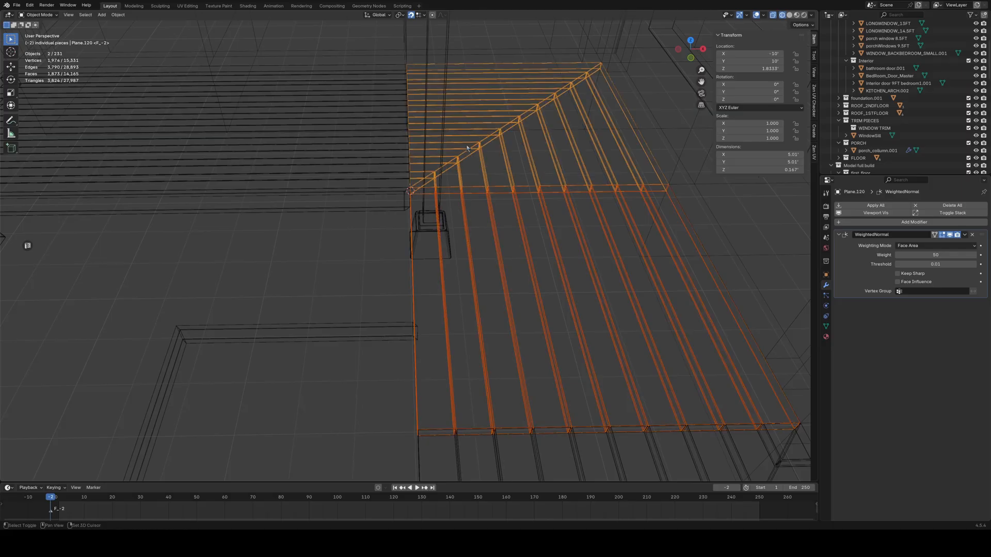
{"action": "key", "text": "slash"}
{"action": "key", "text": "slash"}
{"action": "key", "text": "slash"}
{"action": "left_click", "coordinate": [259, 305]}
{"action": "key", "text": "KP_1"}
{"action": "middle_click_drag", "start_coordinate": [390, 206], "coordinate": [401, 279]}
{"action": "scroll", "coordinate": [401, 279], "scroll_direction": "up", "scroll_amount": 8}
{"action": "key", "text": "KP_7"}
{"action": "left_click", "coordinate": [512, 327]}
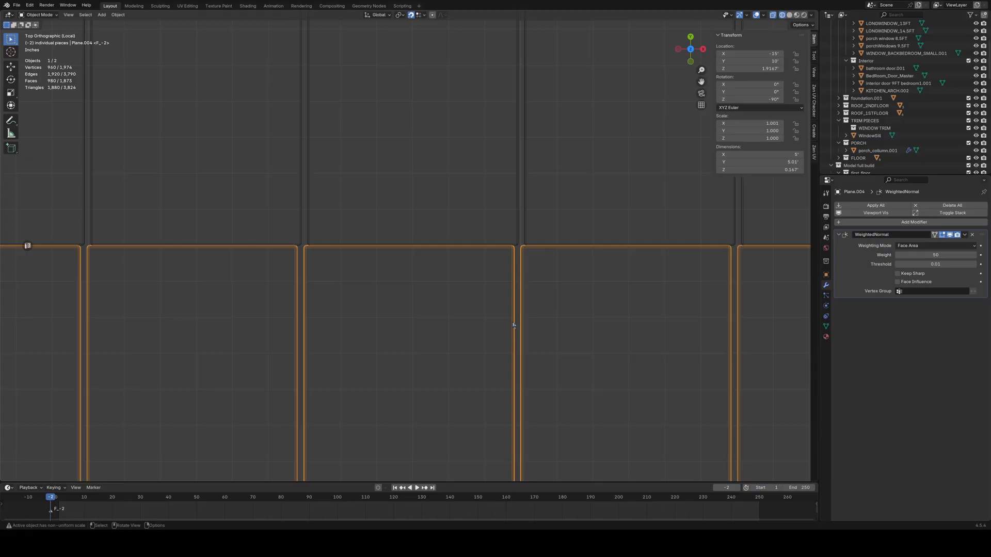
{"action": "key", "text": "g"}
{"action": "key", "text": "x"}
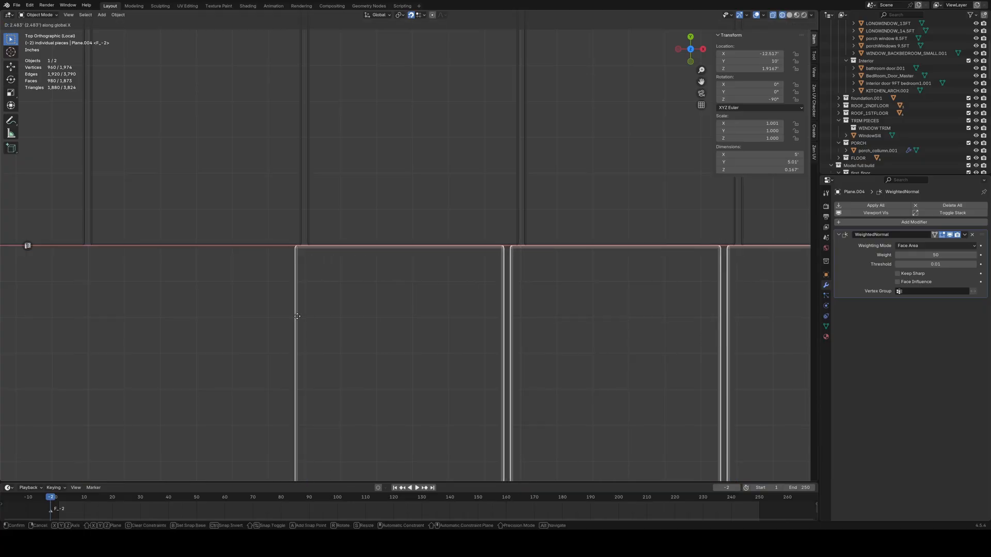
{"action": "key", "text": "Escape"}
Step: Set the planked section's origin to its geometry
{"action": "scroll", "coordinate": [310, 328], "scroll_direction": "down", "scroll_amount": 8}
{"action": "scroll", "coordinate": [312, 326], "scroll_direction": "up", "scroll_amount": 4}
{"action": "right_click", "coordinate": [312, 327]}
{"action": "mouse_move", "coordinate": [356, 224]}
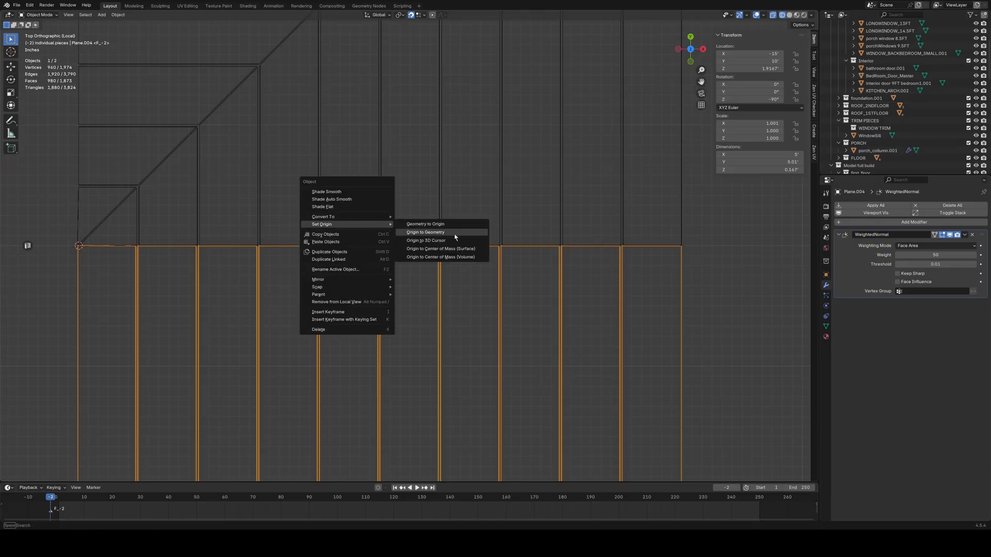
{"action": "left_click", "coordinate": [425, 233]}
Step: Move the planked section along X to -12 ft and compare its edge with the mitred section's corner
{"action": "scroll", "coordinate": [455, 290], "scroll_direction": "up", "scroll_amount": 5}
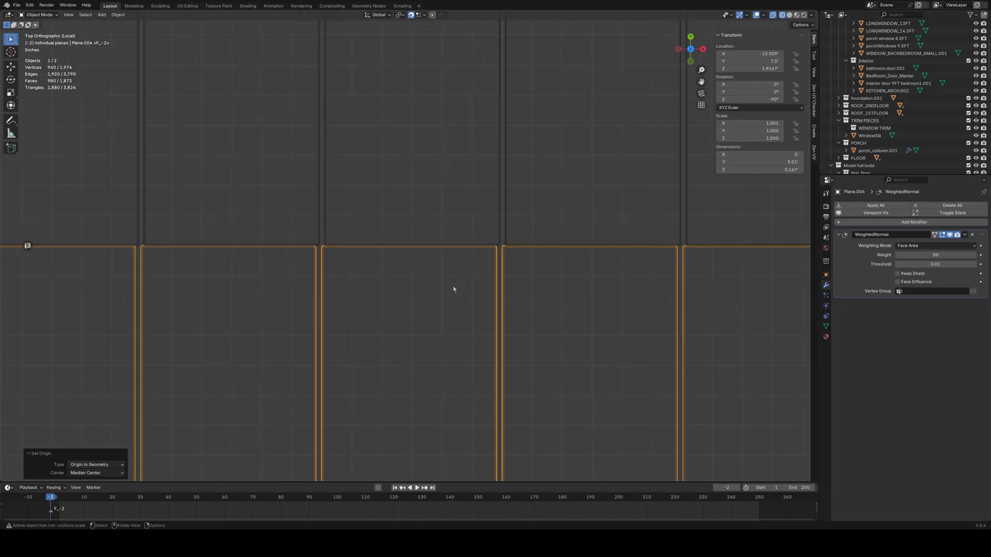
{"action": "key", "text": "g"}
{"action": "key", "text": "x"}
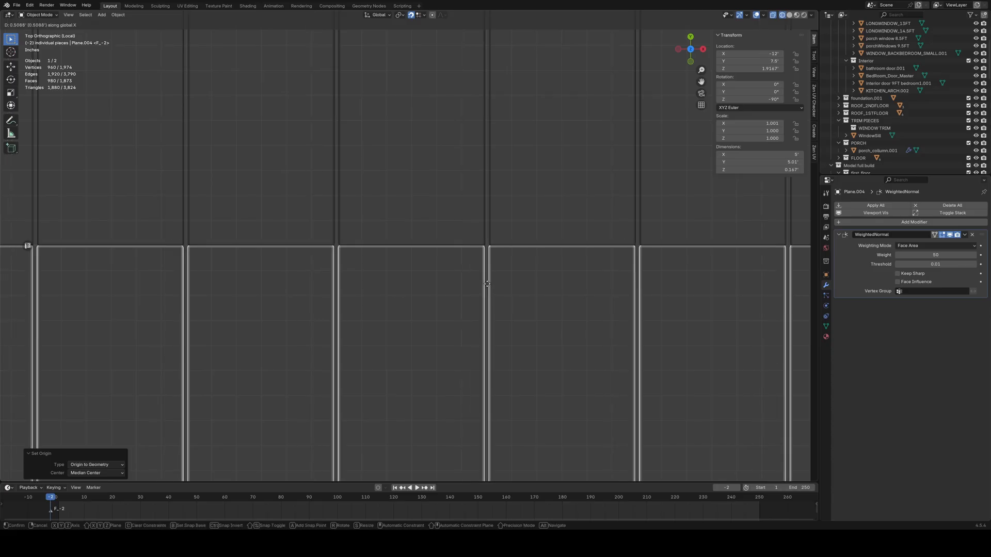
{"action": "left_click", "coordinate": [486, 283]}
{"action": "middle_click_drag", "start_coordinate": [506, 302], "coordinate": [400, 304], "text": "shift"}
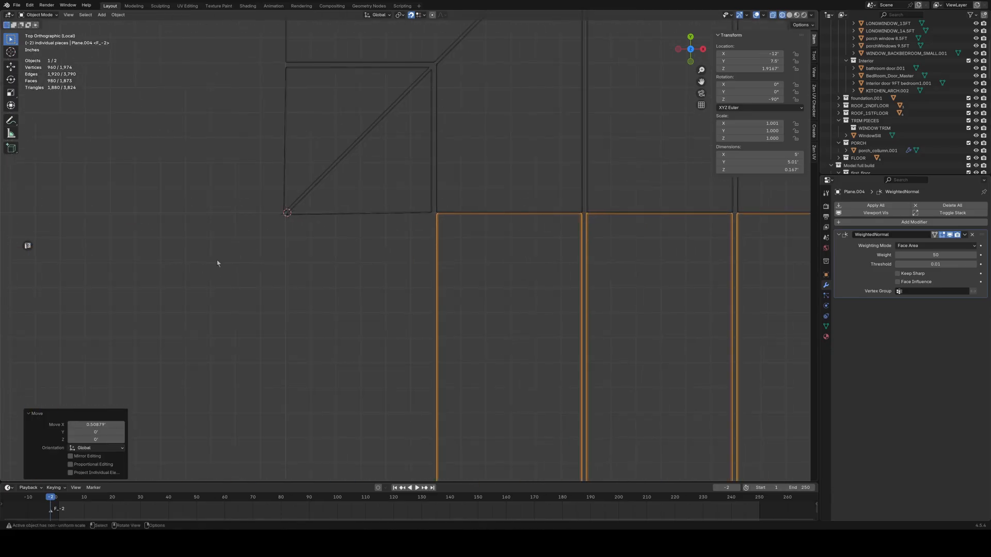
{"action": "scroll", "coordinate": [484, 208], "scroll_direction": "up", "scroll_amount": 7}
{"action": "scroll", "coordinate": [534, 199], "scroll_direction": "down", "scroll_amount": 6}
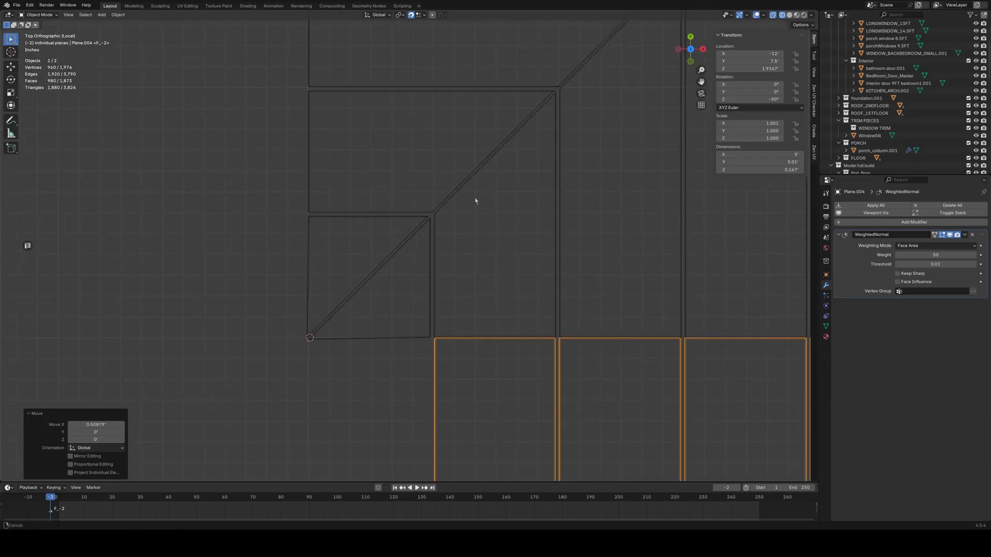
Step: Move the planked section along X to -12.5 ft so its planks line up with the mitred corner section
{"action": "middle_click_drag", "start_coordinate": [476, 203], "coordinate": [473, 125], "text": "shift"}
{"action": "key", "text": "g"}
{"action": "key", "text": "x"}
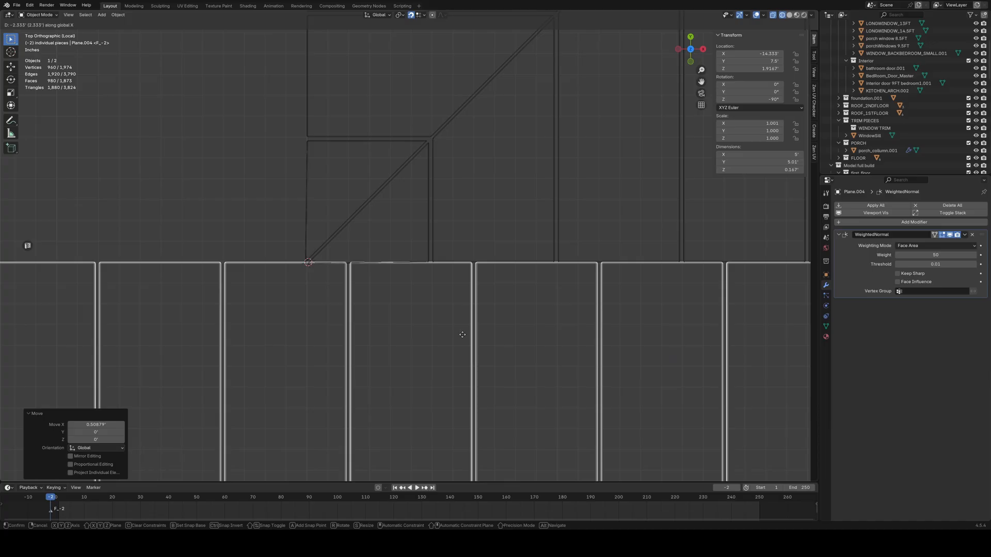
{"action": "left_click", "coordinate": [111, 342]}
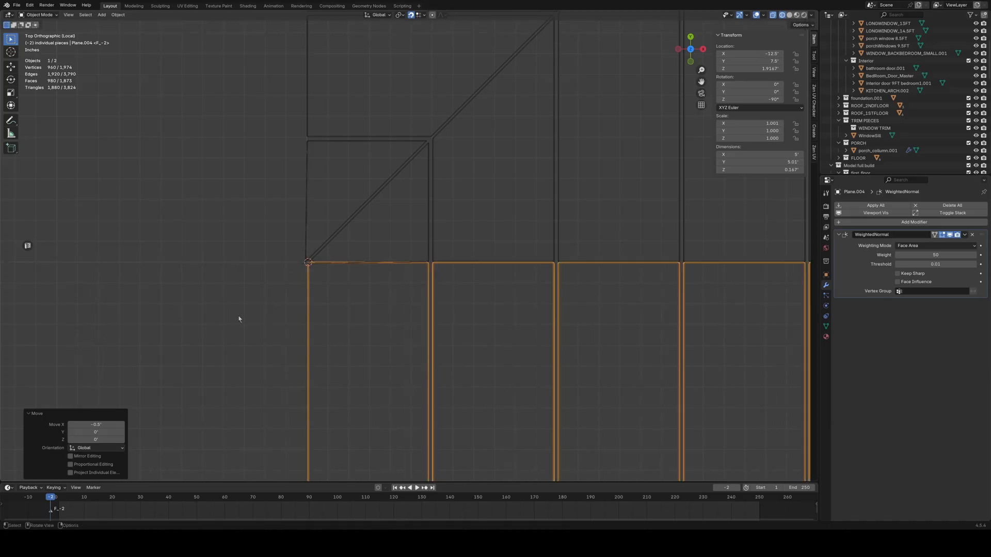
Step: Examine up close how the planked section's corner meets the mitred section's corner
{"action": "middle_click_drag", "start_coordinate": [270, 308], "coordinate": [401, 227], "text": "shift"}
{"action": "scroll", "coordinate": [412, 241], "scroll_direction": "up", "scroll_amount": 7}
{"action": "middle_click_drag", "start_coordinate": [439, 197], "coordinate": [390, 387], "text": "shift"}
{"action": "scroll", "coordinate": [457, 211], "scroll_direction": "up", "scroll_amount": 6}
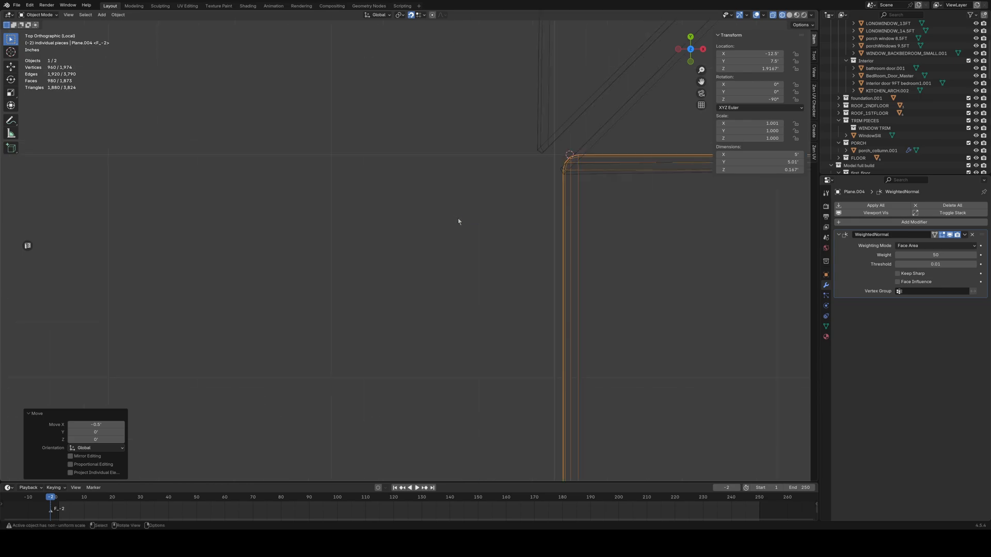
{"action": "middle_click_drag", "start_coordinate": [441, 244], "coordinate": [456, 197]}
{"action": "left_click", "coordinate": [420, 156]}
{"action": "left_click", "coordinate": [328, 306]}
{"action": "key", "text": "alt+z"}
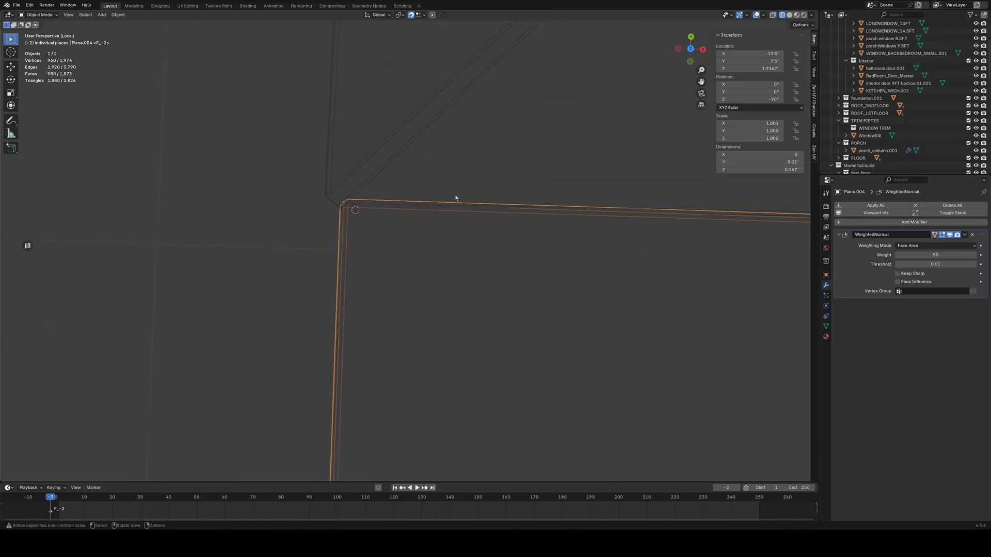
{"action": "key", "text": "g"}
{"action": "key", "text": "y"}
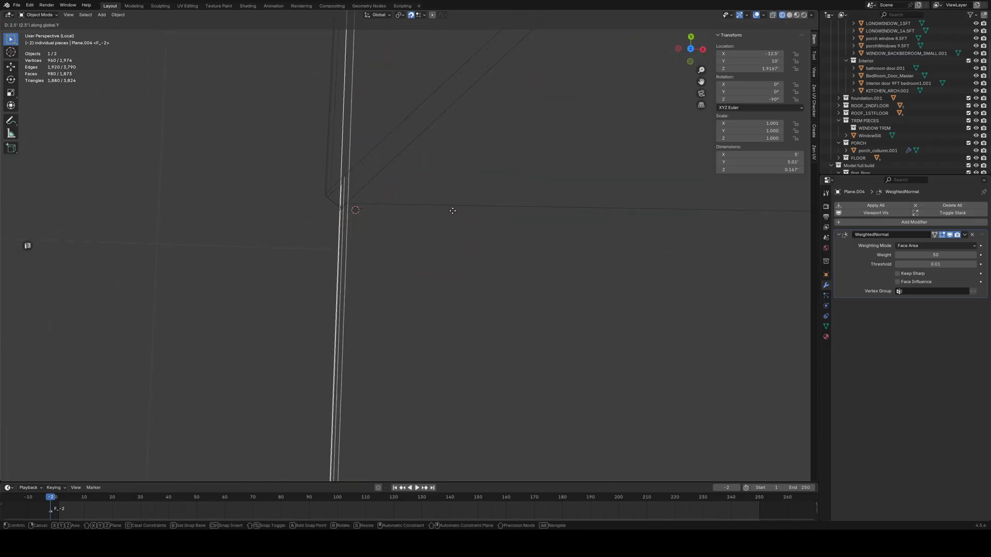
{"action": "right_click", "coordinate": [428, 398]}
Step: Inspect the plank gaps and the seam between the two floor sections in wireframe and solid shading
{"action": "scroll", "coordinate": [460, 348], "scroll_direction": "down", "scroll_amount": 9}
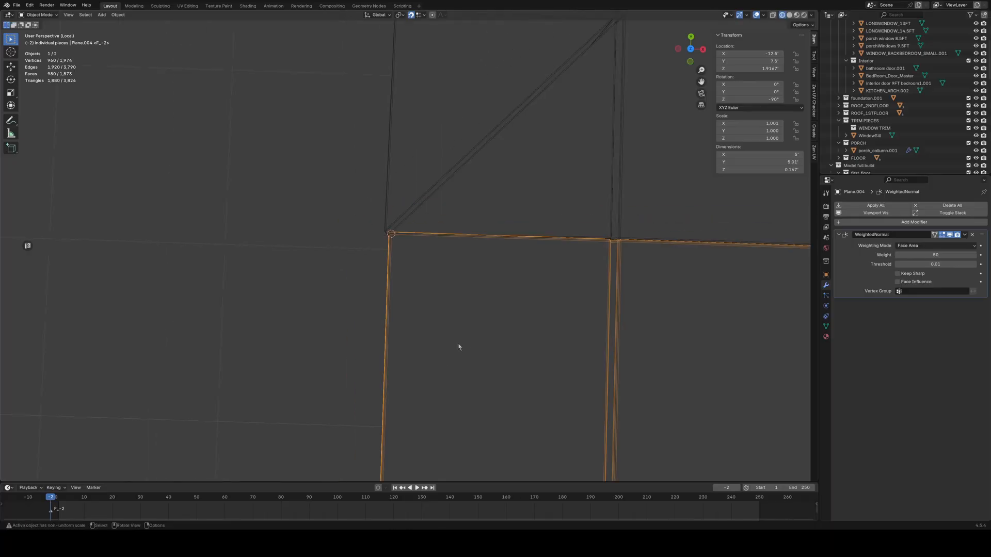
{"action": "middle_click_drag", "start_coordinate": [540, 343], "coordinate": [429, 347], "text": "shift"}
{"action": "scroll", "coordinate": [443, 292], "scroll_direction": "up", "scroll_amount": 8}
{"action": "middle_click_drag", "start_coordinate": [551, 260], "coordinate": [378, 297], "text": "shift"}
{"action": "scroll", "coordinate": [377, 297], "scroll_direction": "up", "scroll_amount": 3}
{"action": "scroll", "coordinate": [377, 296], "scroll_direction": "up", "scroll_amount": 3}
{"action": "middle_click_drag", "start_coordinate": [354, 360], "coordinate": [392, 316], "text": "shift"}
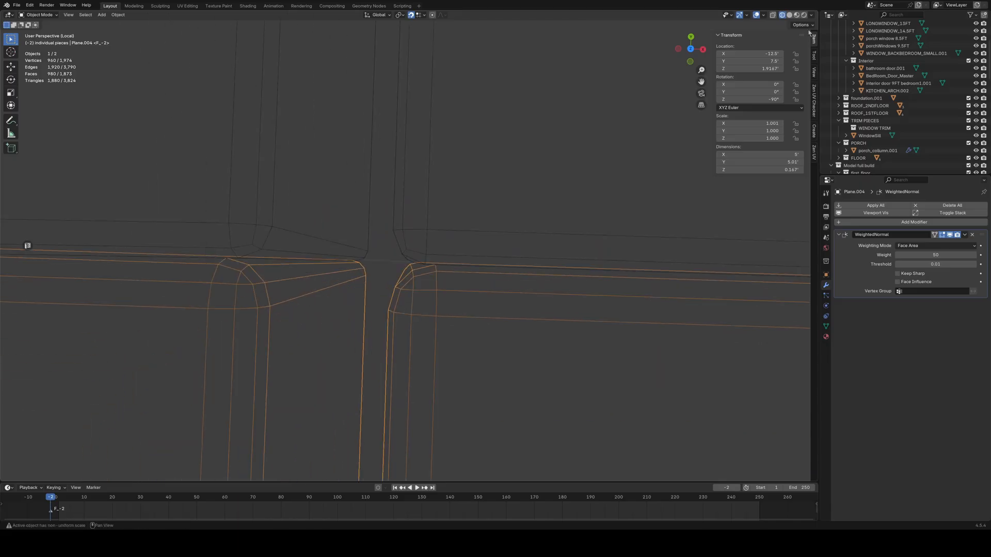
{"action": "key", "text": "shift+z"}
{"action": "middle_click_drag", "start_coordinate": [291, 361], "coordinate": [416, 347], "text": "shift"}
{"action": "scroll", "coordinate": [416, 347], "scroll_direction": "down", "scroll_amount": 8}
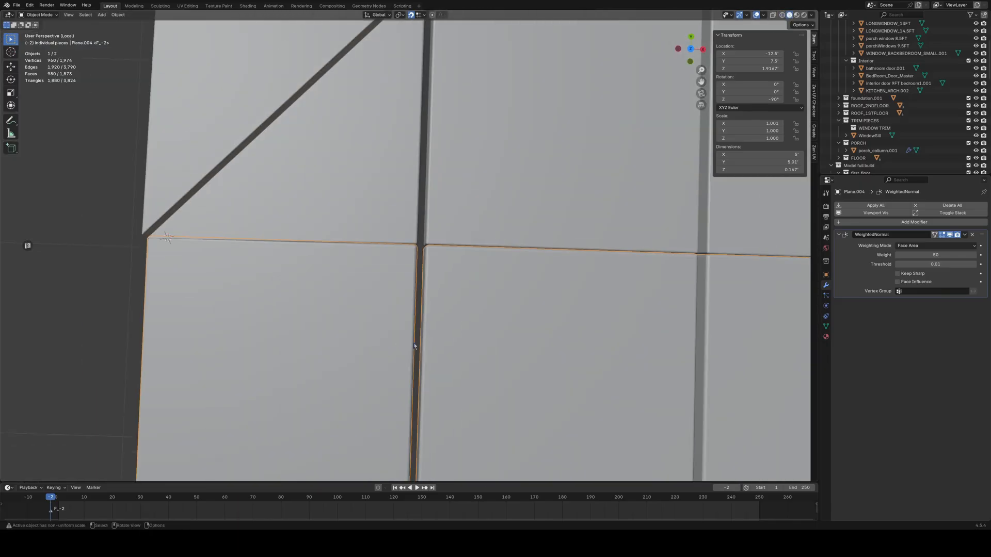
{"action": "middle_click_drag", "start_coordinate": [344, 358], "coordinate": [430, 268]}
{"action": "left_click", "coordinate": [434, 337]}
{"action": "middle_click_drag", "start_coordinate": [425, 326], "coordinate": [425, 358]}
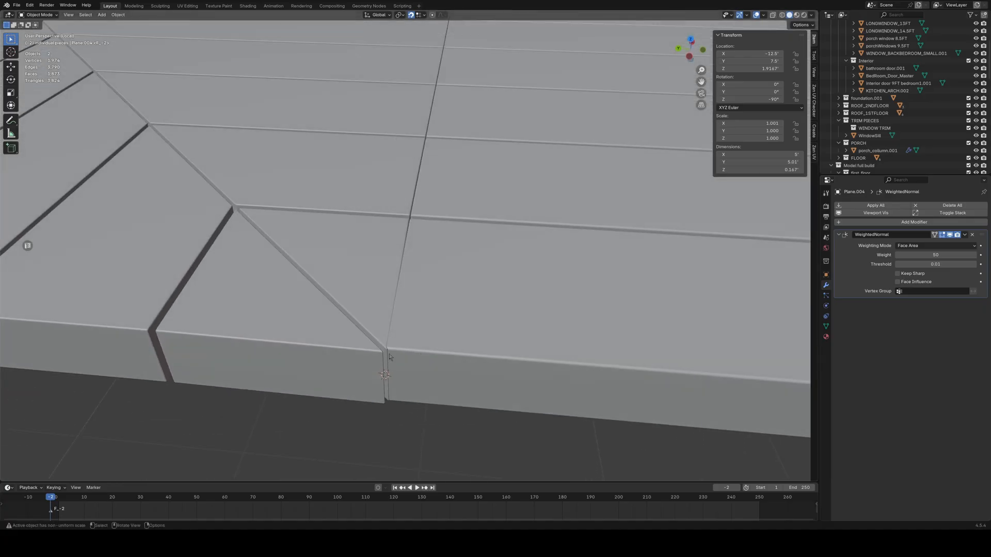
Step: Start editing the mitred corner section's mesh and select the vertical edges at the corner where it meets the planked section
{"action": "left_click", "coordinate": [371, 306]}
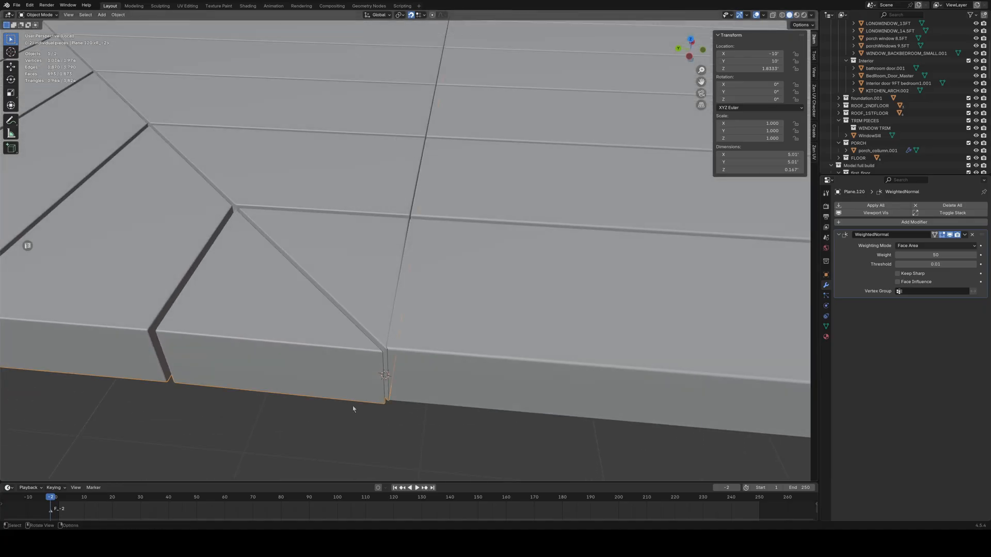
{"action": "key", "text": "Tab"}
{"action": "scroll", "coordinate": [379, 404], "scroll_direction": "up", "scroll_amount": 2}
{"action": "middle_click_drag", "start_coordinate": [379, 428], "coordinate": [378, 404]}
{"action": "key", "text": "2"}
{"action": "left_click_drag", "start_coordinate": [345, 433], "coordinate": [400, 315]}
{"action": "middle_click_drag", "start_coordinate": [393, 333], "coordinate": [447, 359]}
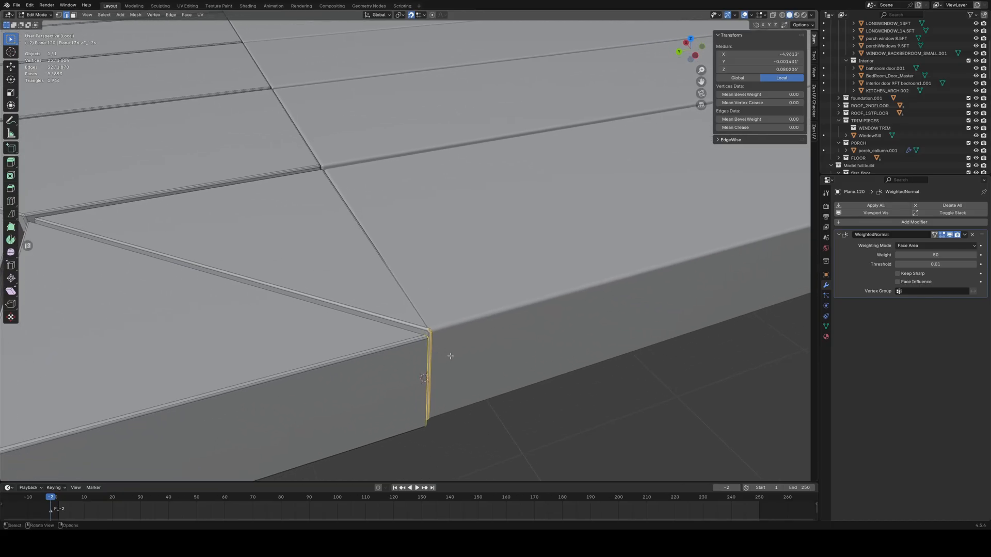
{"action": "key", "text": "g"}
{"action": "key", "text": "shift+z"}
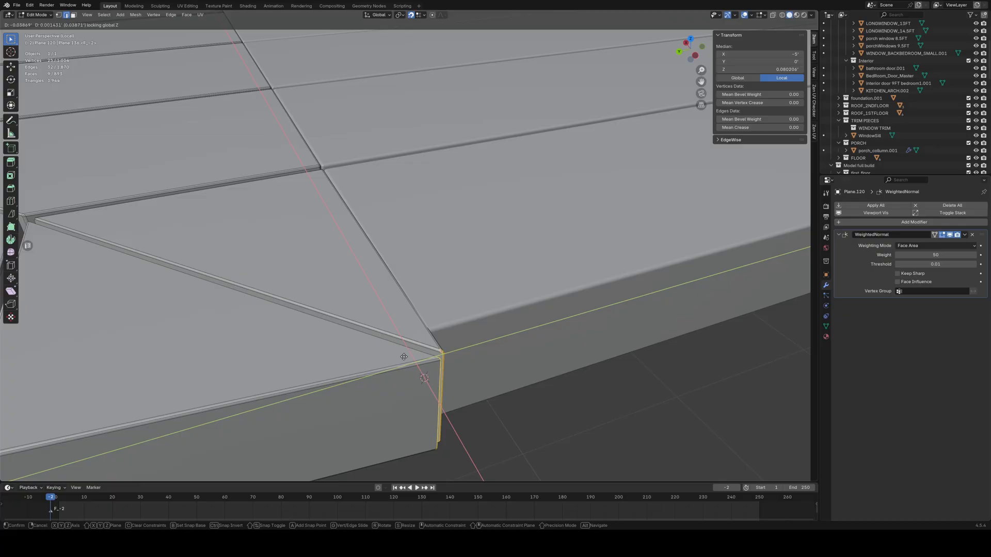
{"action": "left_click", "coordinate": [361, 331]}
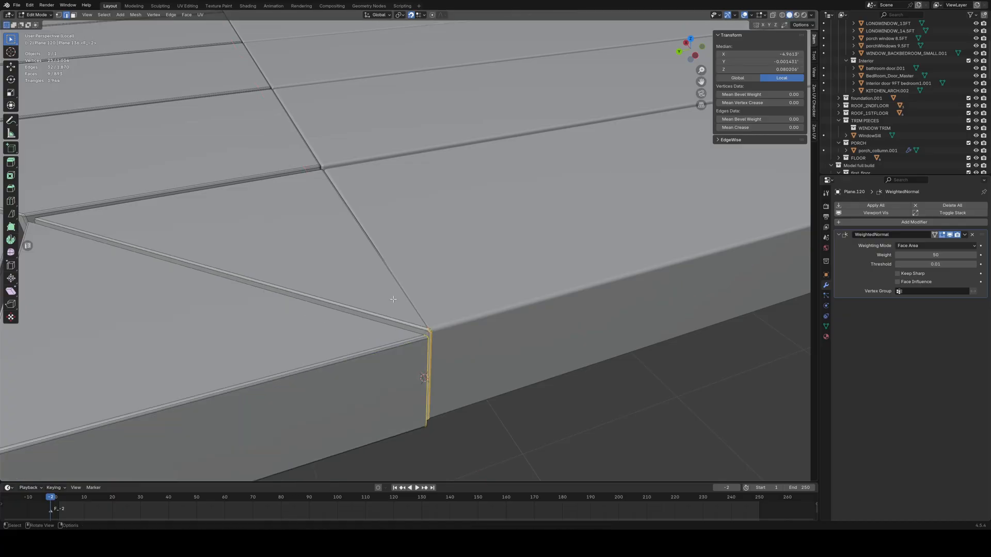
Step: Switch the top view to wireframe and try to move the mitred section's vertices where it meets the planked section
{"action": "key", "text": "KP_7"}
{"action": "middle_click_drag", "start_coordinate": [246, 168], "coordinate": [427, 225], "text": "shift"}
{"action": "scroll", "coordinate": [428, 225], "scroll_direction": "up", "scroll_amount": 8}
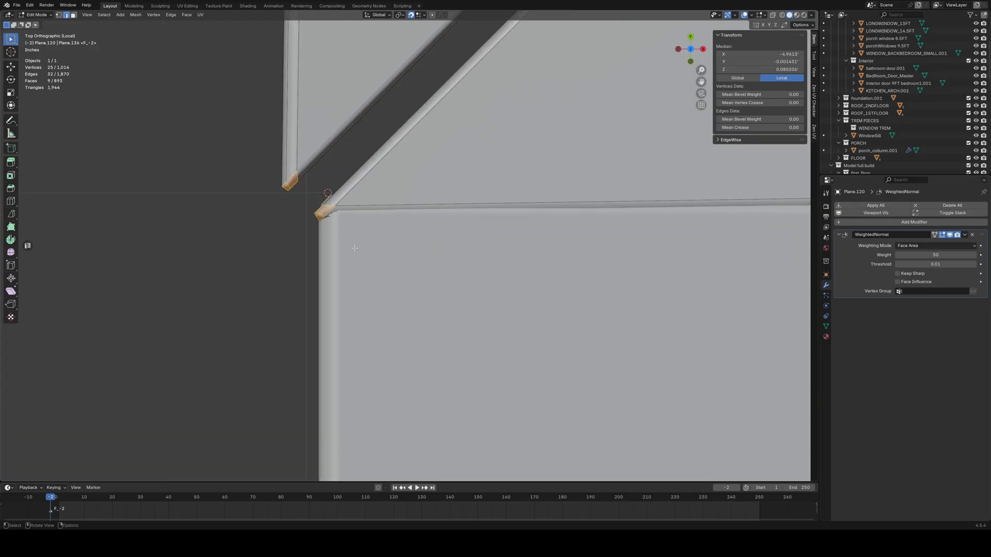
{"action": "scroll", "coordinate": [353, 239], "scroll_direction": "down", "scroll_amount": 4}
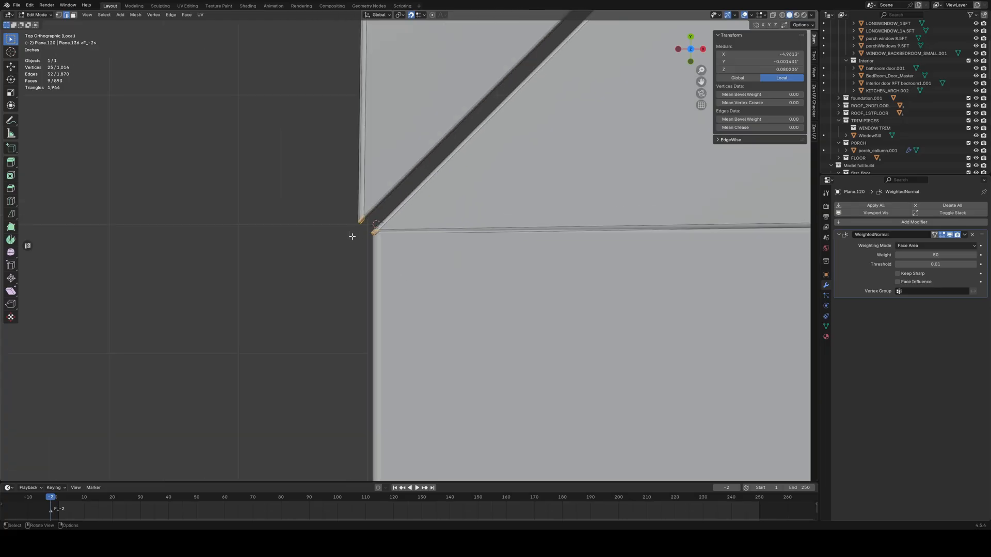
{"action": "left_click", "coordinate": [782, 15]}
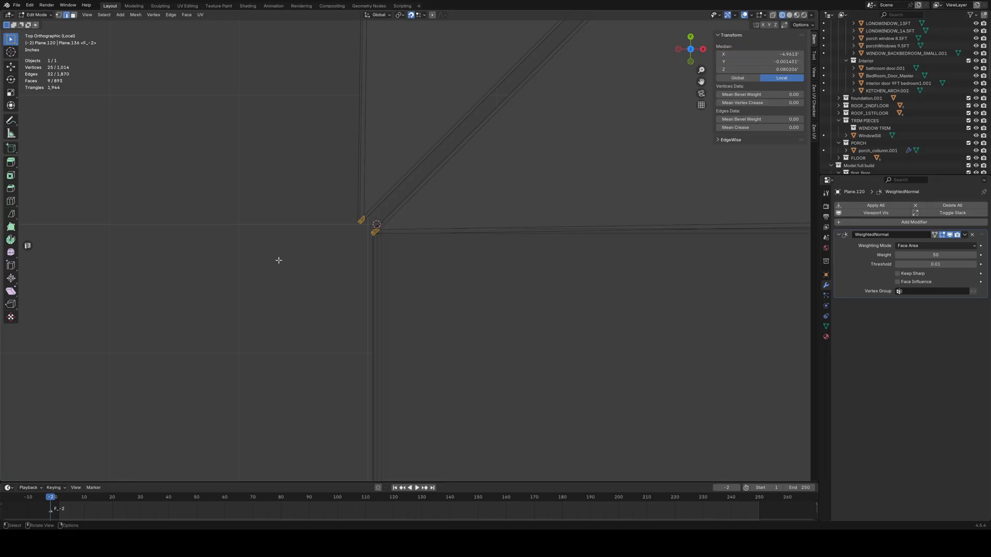
{"action": "left_click_drag", "start_coordinate": [297, 253], "coordinate": [392, 202]}
{"action": "key", "text": "g"}
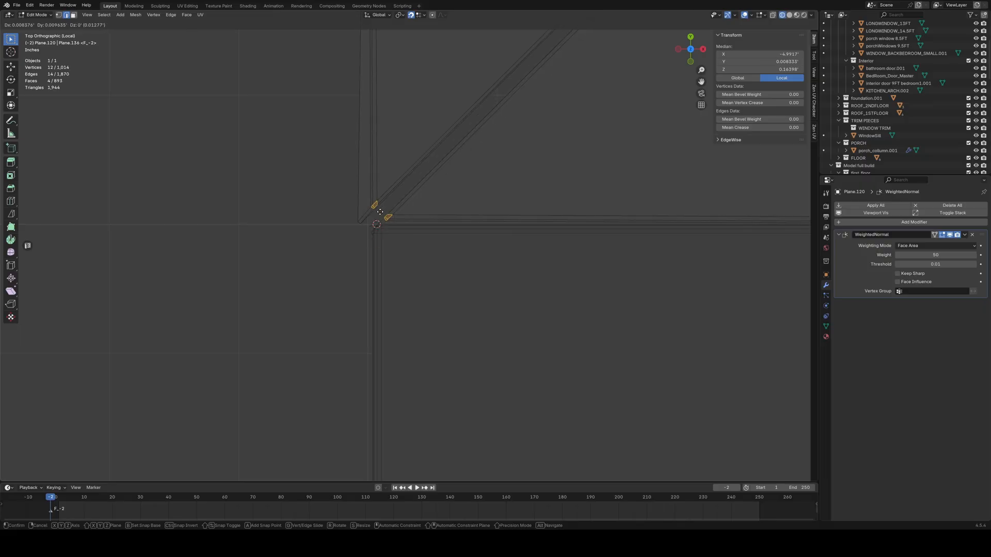
{"action": "right_click", "coordinate": [366, 239]}
Step: Try shifting both vertex groups at the mitred corner by about 0.0084 ft in X and 0.0096 ft in Y, and undo the move
{"action": "left_click_drag", "start_coordinate": [317, 266], "coordinate": [400, 201]}
{"action": "key", "text": "g"}
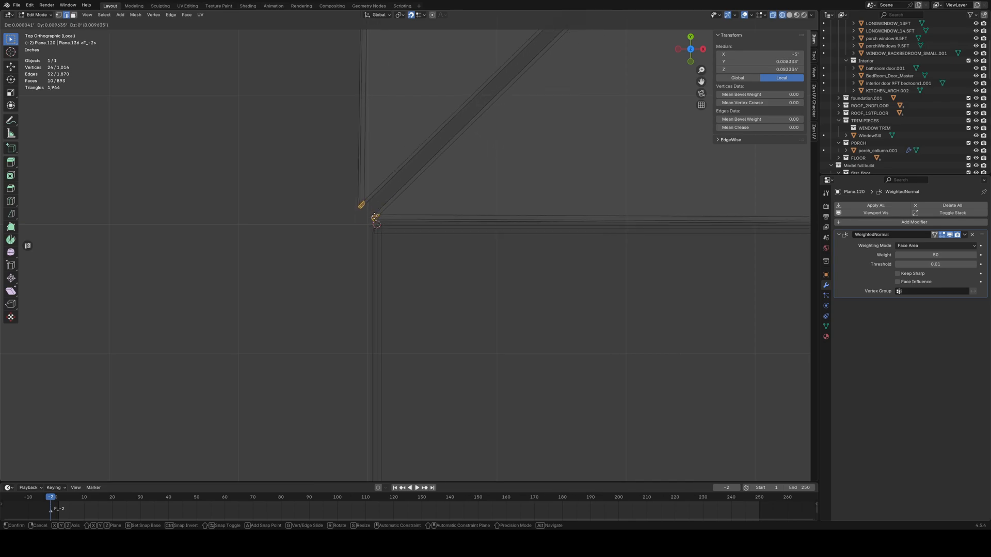
{"action": "left_click", "coordinate": [378, 215]}
{"action": "scroll", "coordinate": [361, 242], "scroll_direction": "up", "scroll_amount": 6}
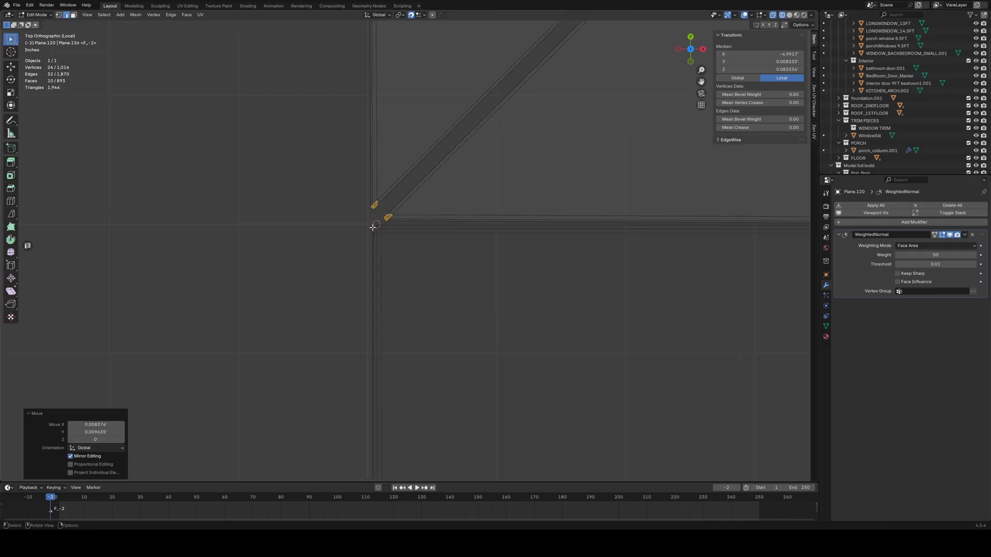
{"action": "key", "text": "ctrl+z"}
Step: Examine the vertices at the inner corner and the diagonal mitre gap up close in wireframe from above
{"action": "middle_click_drag", "start_coordinate": [250, 245], "coordinate": [258, 243]}
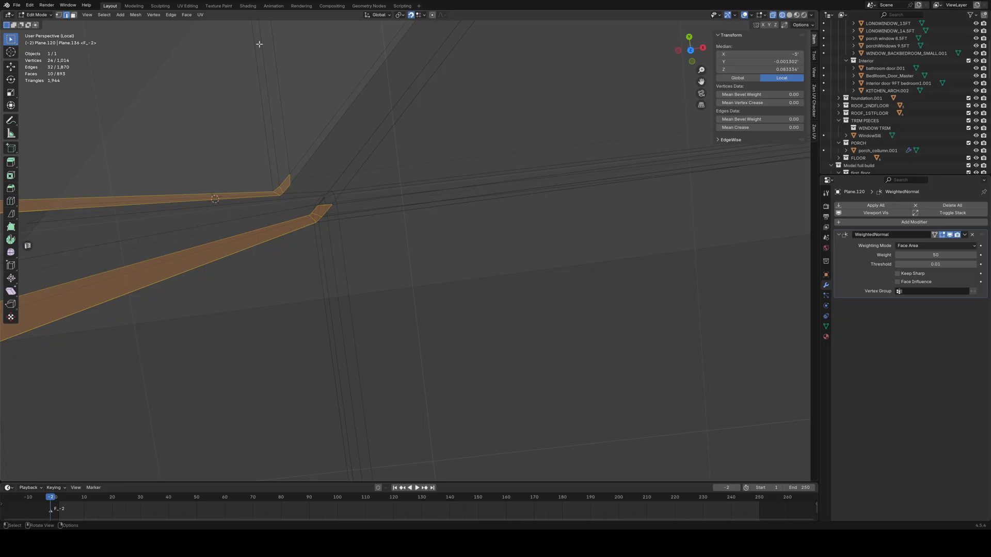
{"action": "key", "text": "KP_7"}
{"action": "left_click", "coordinate": [236, 278]}
{"action": "middle_click_drag", "start_coordinate": [235, 278], "coordinate": [303, 280], "text": "shift"}
{"action": "left_click_drag", "start_coordinate": [334, 276], "coordinate": [412, 222]}
{"action": "left_click_drag", "start_coordinate": [341, 279], "coordinate": [430, 216]}
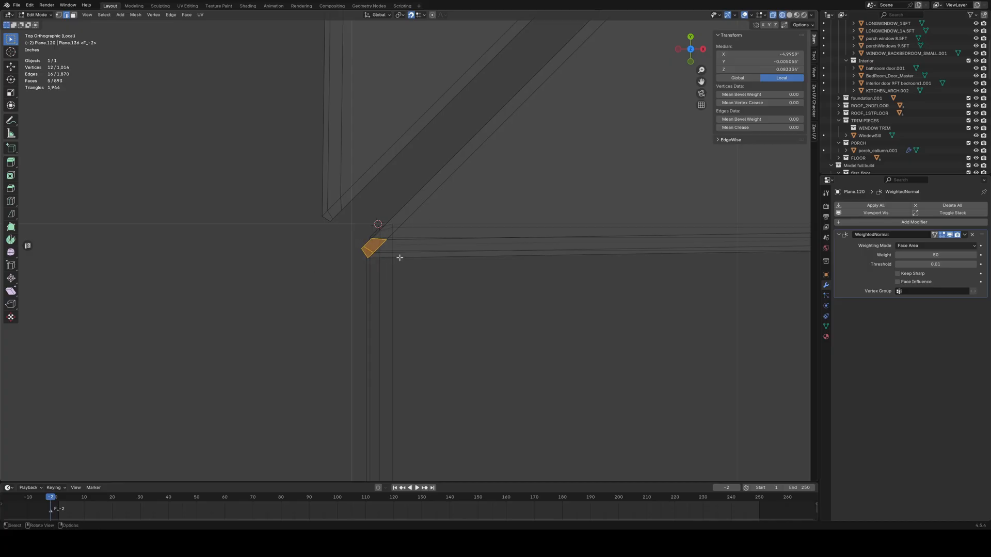
{"action": "scroll", "coordinate": [399, 256], "scroll_direction": "up", "scroll_amount": 10}
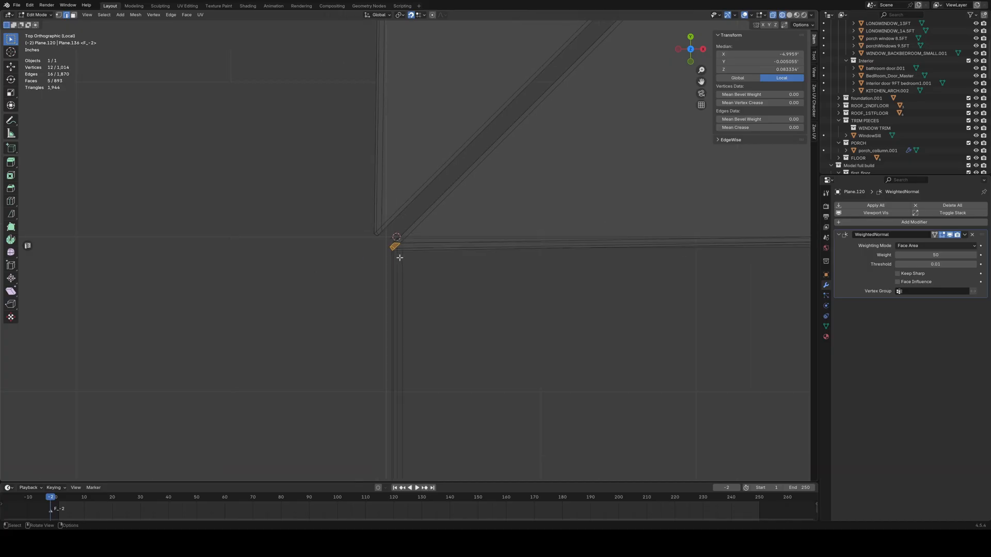
{"action": "scroll", "coordinate": [372, 364], "scroll_direction": "down", "scroll_amount": 2}
{"action": "scroll", "coordinate": [538, 199], "scroll_direction": "up", "scroll_amount": 8}
{"action": "scroll", "coordinate": [419, 260], "scroll_direction": "up", "scroll_amount": 5}
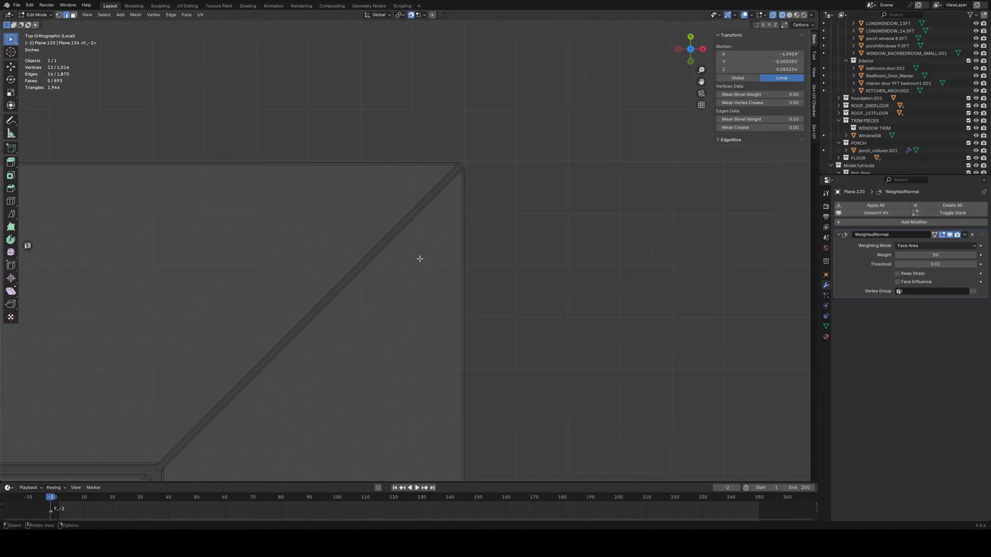
{"action": "scroll", "coordinate": [419, 258], "scroll_direction": "down", "scroll_amount": 2}
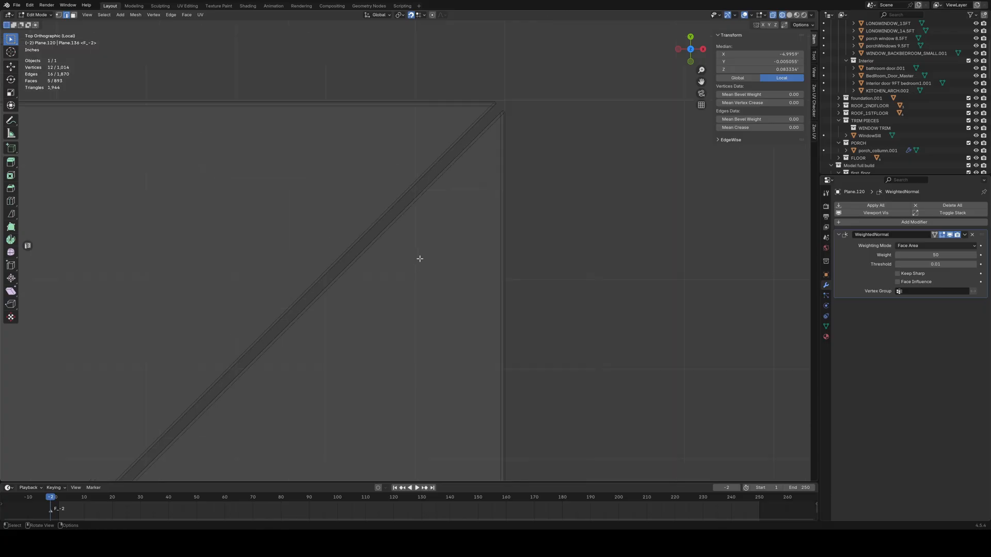
{"action": "key", "text": "a"}
{"action": "scroll", "coordinate": [414, 263], "scroll_direction": "up", "scroll_amount": 2}
{"action": "scroll", "coordinate": [393, 261], "scroll_direction": "down", "scroll_amount": 1}
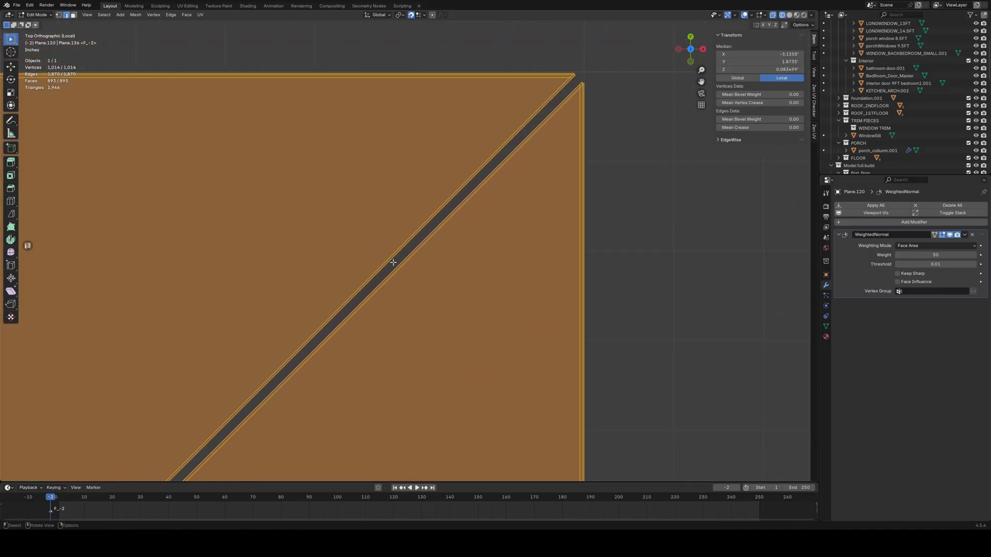
{"action": "key", "text": "s"}
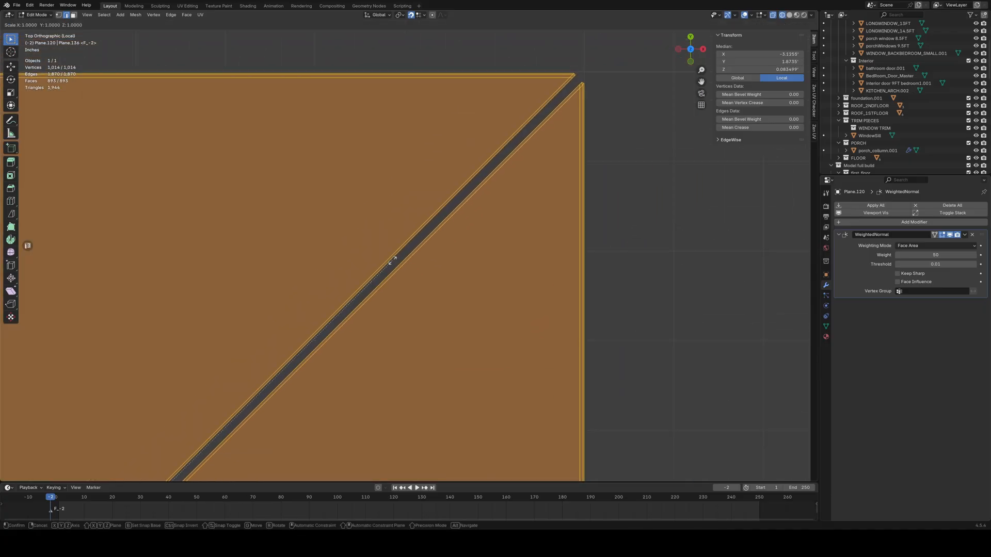
{"action": "right_click", "coordinate": [391, 260]}
{"action": "key", "text": "ctrl+z"}
Step: Return to solid shading, bring the whole scene back from the isolated view and finish editing the mitred section's mesh
{"action": "middle_click_drag", "start_coordinate": [387, 283], "coordinate": [707, 40], "text": "ctrl"}
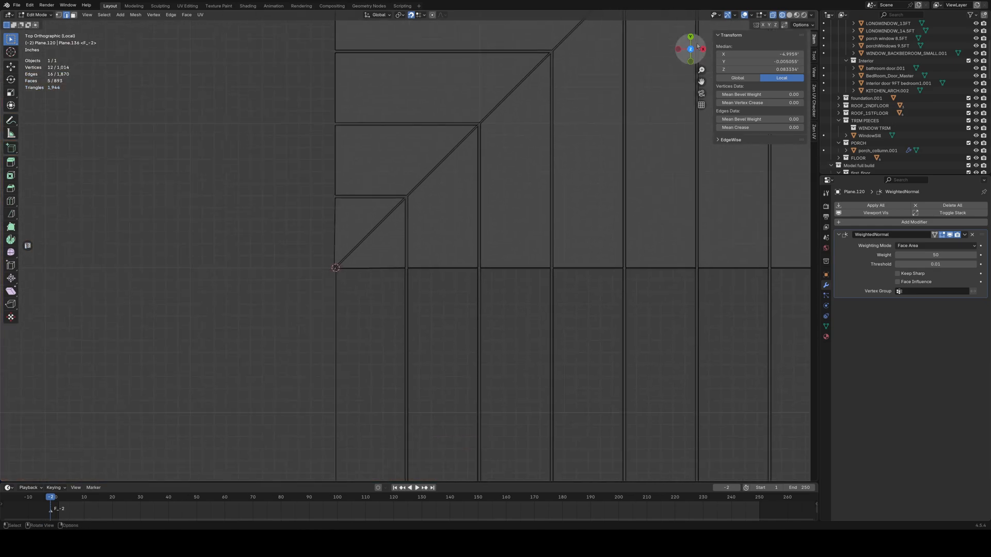
{"action": "left_click", "coordinate": [789, 15]}
{"action": "mouse_move", "coordinate": [345, 289]}
{"action": "middle_mouse_down"}
{"action": "mouse_move", "coordinate": [438, 195]}
{"action": "mouse_move", "coordinate": [424, 211]}
{"action": "middle_mouse_up"}
{"action": "key", "text": "KP_Divide"}
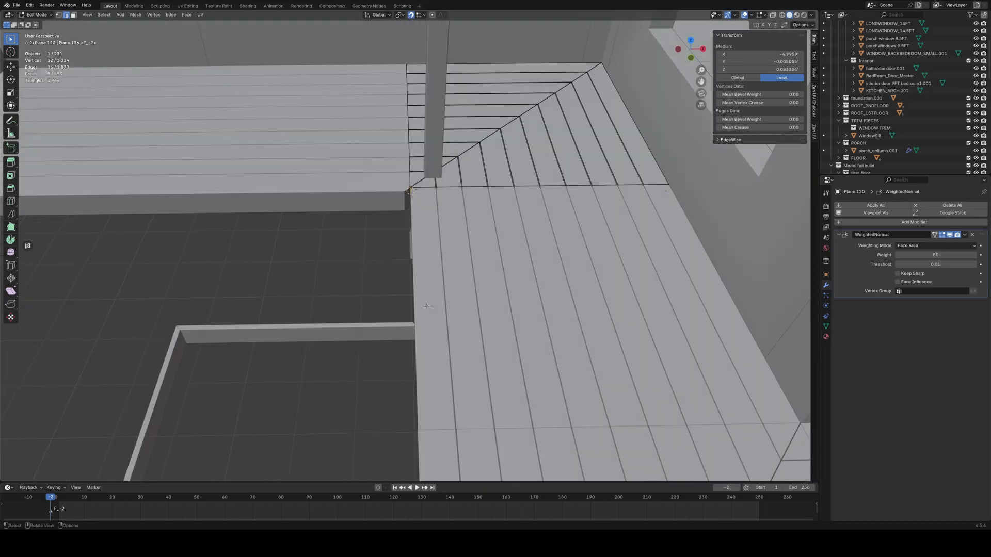
{"action": "middle_click_drag", "start_coordinate": [411, 267], "coordinate": [413, 334]}
{"action": "left_click", "coordinate": [394, 373]}
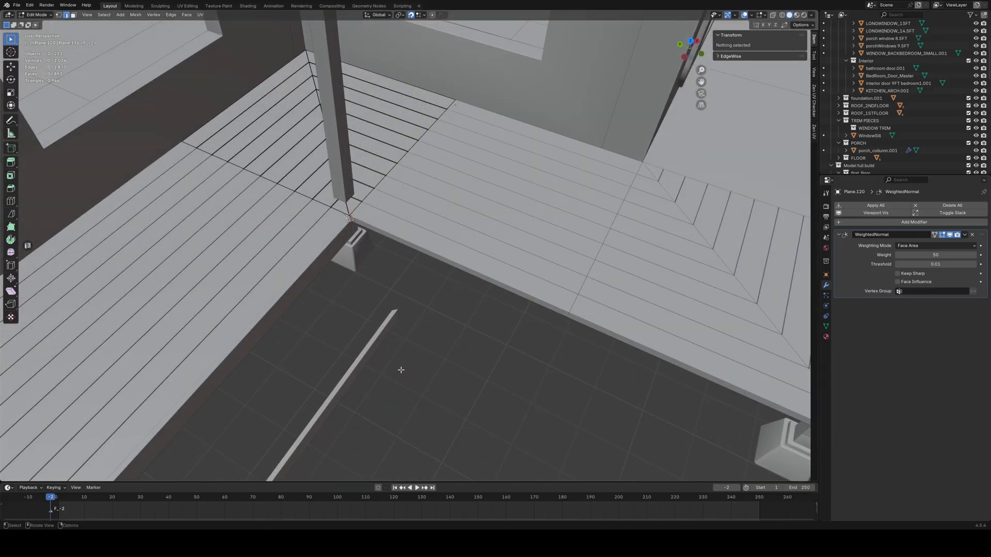
{"action": "key", "text": "Tab"}
Step: Select the long trim board lying below the porch and raise it 5 ft along Z
{"action": "middle_click_drag", "start_coordinate": [419, 379], "coordinate": [455, 248]}
{"action": "left_click", "coordinate": [354, 288]}
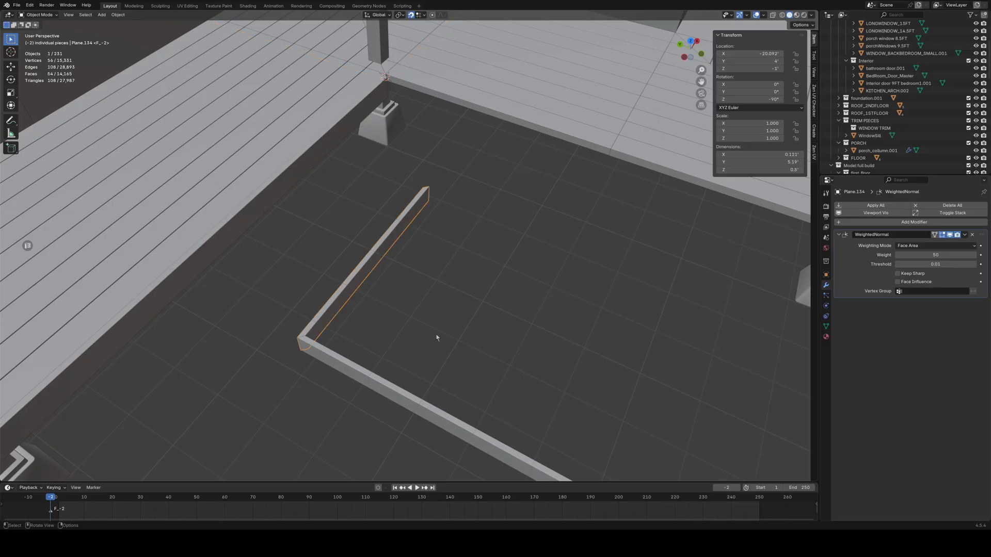
{"action": "middle_click_drag", "start_coordinate": [455, 332], "coordinate": [561, 338]}
{"action": "left_click", "coordinate": [560, 339]}
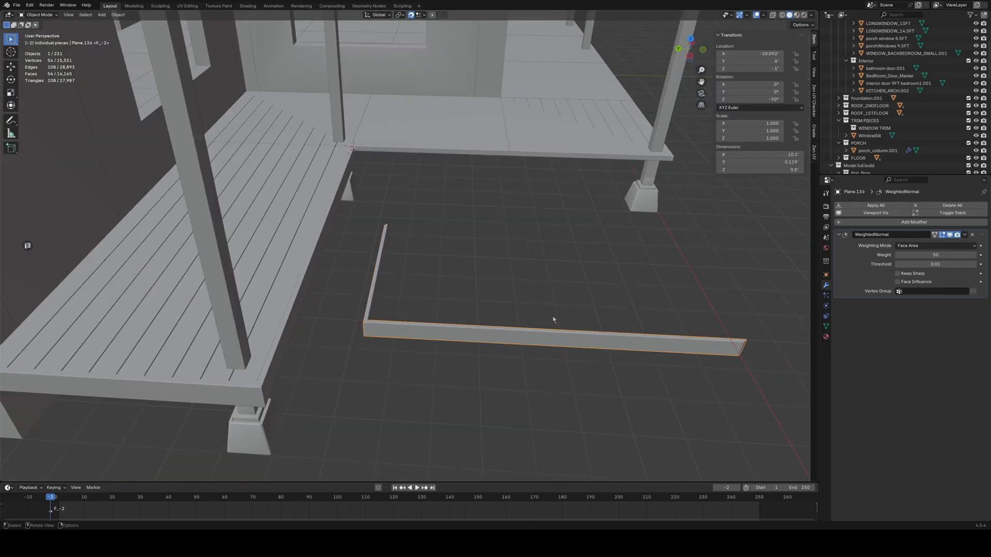
{"action": "key", "text": "g"}
{"action": "key", "text": "z"}
{"action": "left_click", "coordinate": [533, 159]}
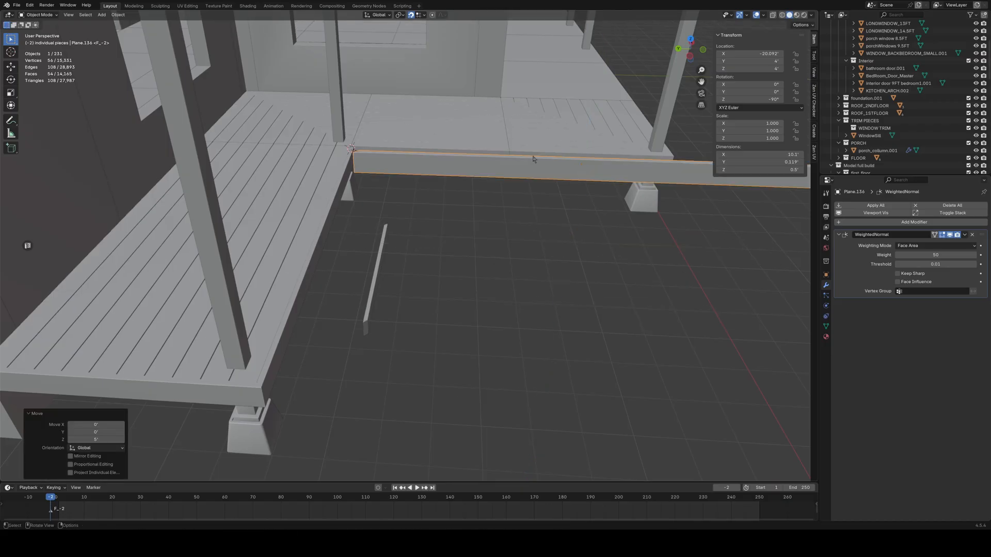
Step: From the side view, move the long trim board 1.1667 ft along Y
{"action": "key", "text": "KP_1"}
{"action": "key", "text": "KP_3"}
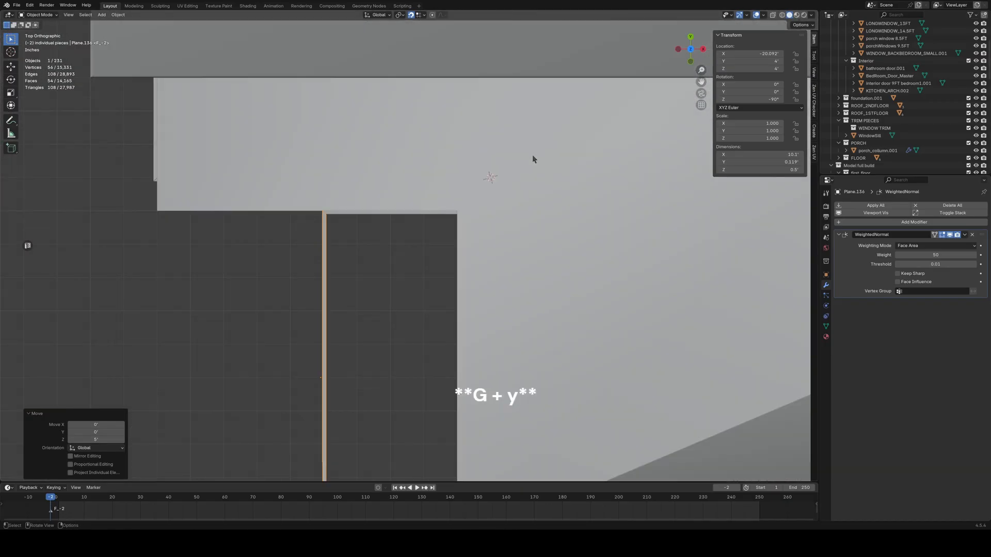
{"action": "key", "text": "ctrl+KP_3"}
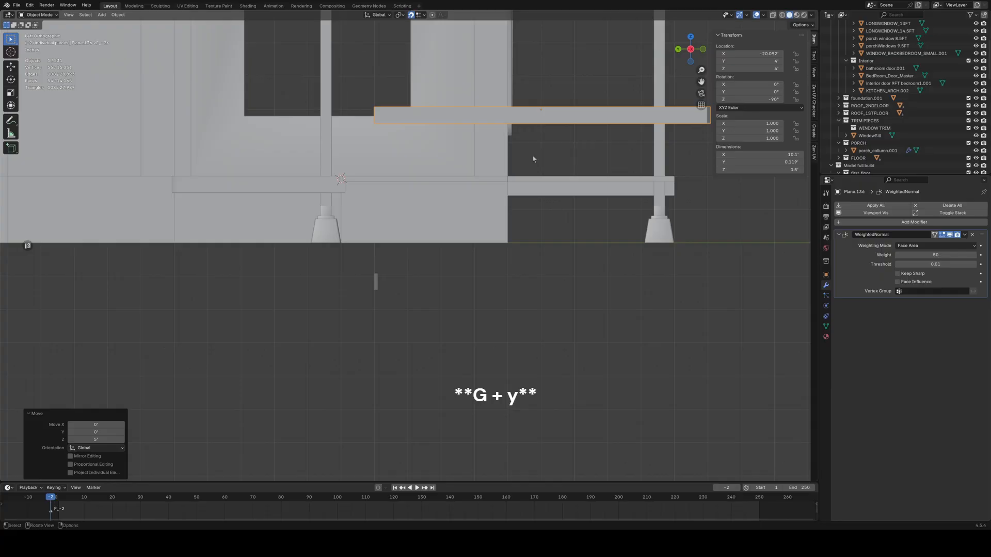
{"action": "key", "text": "g"}
{"action": "key", "text": "x"}
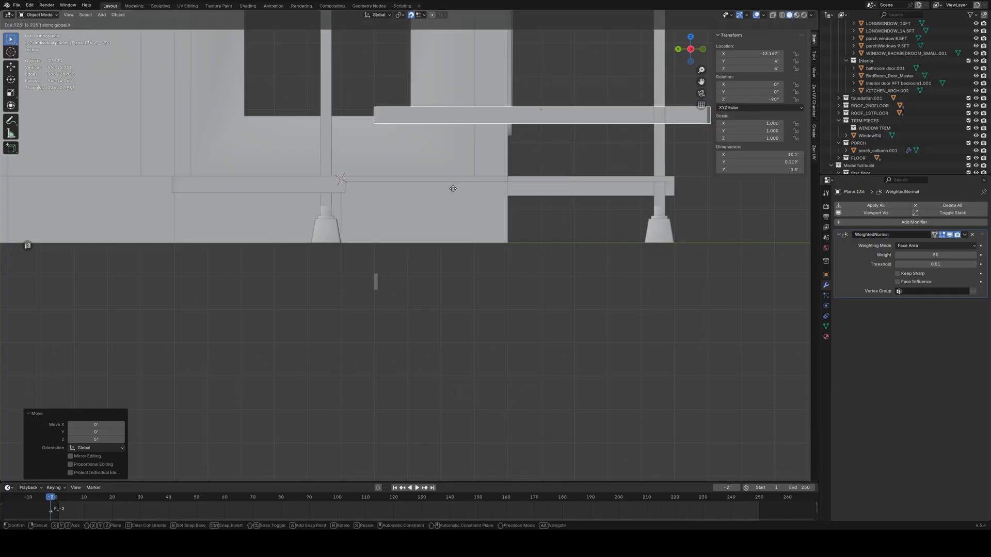
{"action": "key", "text": "y"}
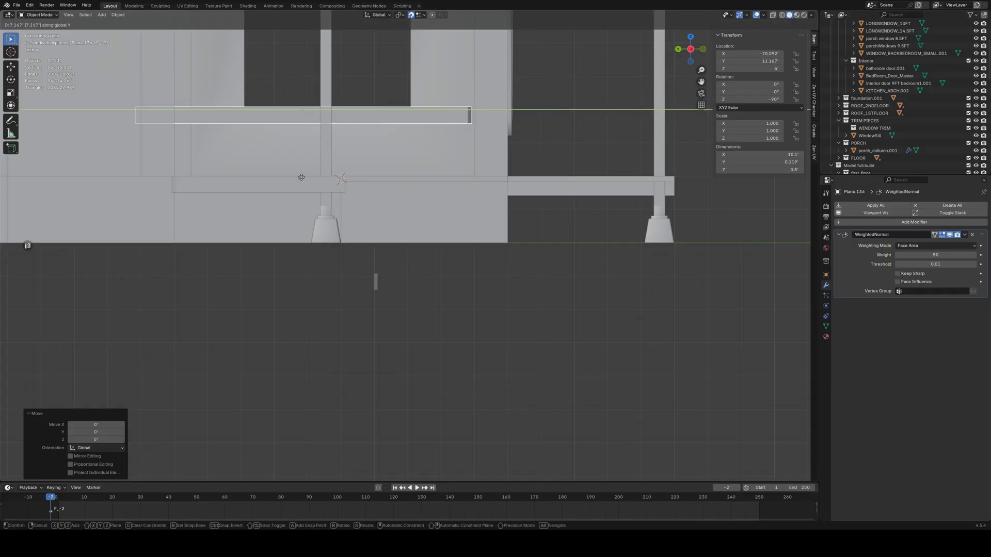
{"action": "left_click", "coordinate": [495, 190]}
{"action": "middle_click_drag", "start_coordinate": [494, 191], "coordinate": [479, 230]}
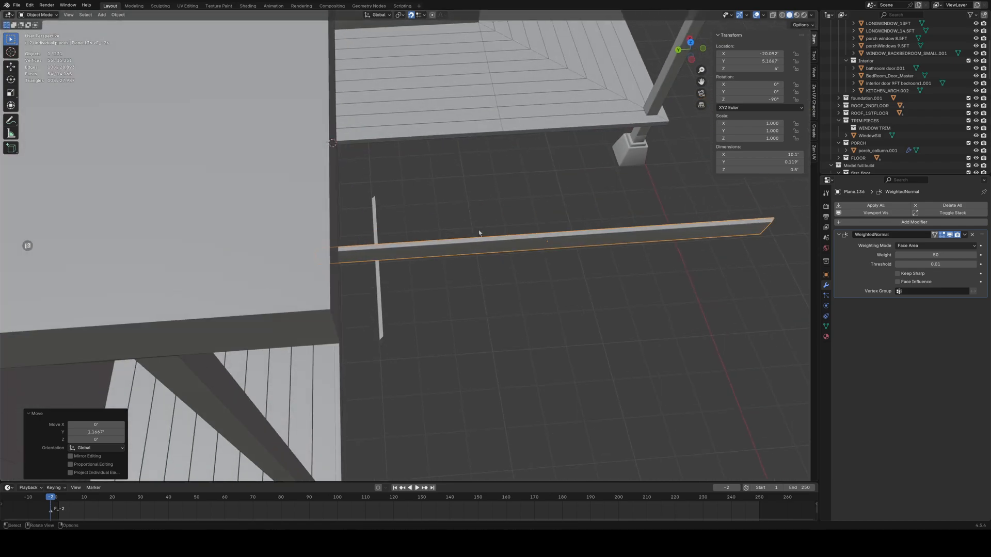
{"action": "middle_click_drag", "start_coordinate": [483, 272], "coordinate": [472, 279]}
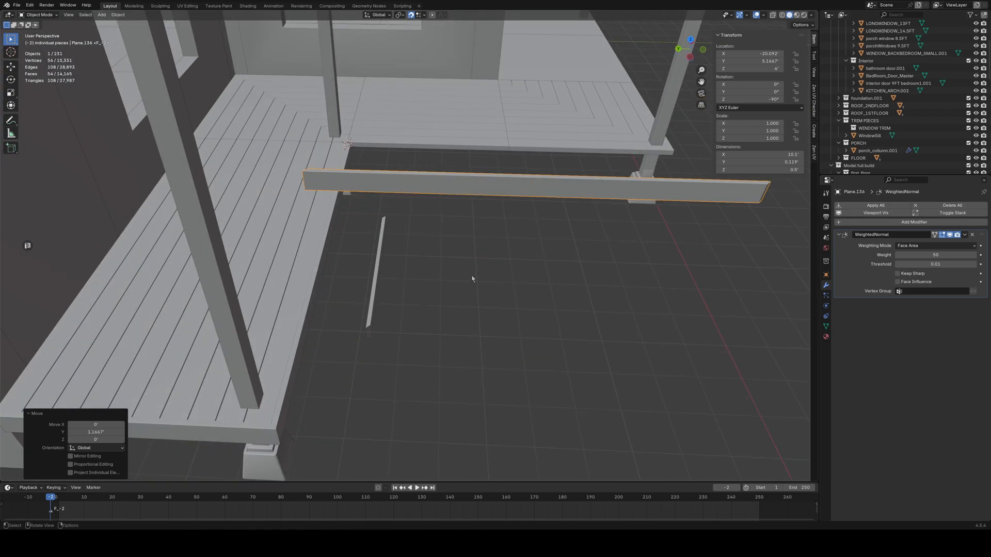
Step: Isolate the trim board together with the four porch floor sections in local view
{"action": "left_click", "coordinate": [339, 154], "text": "shift"}
{"action": "left_click", "coordinate": [352, 114], "text": "shift"}
{"action": "left_click", "coordinate": [401, 117], "text": "shift"}
{"action": "left_click", "coordinate": [568, 127], "text": "shift"}
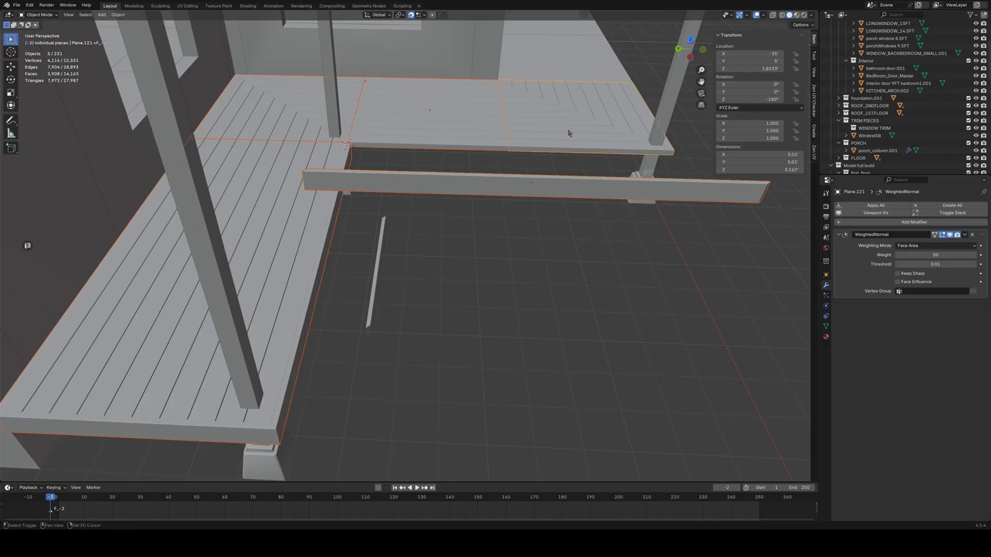
{"action": "key", "text": "KP_Divide"}
Step: Select only the long trim board and rotate it 180° about the global X axis
{"action": "middle_click_drag", "start_coordinate": [469, 237], "coordinate": [474, 289]}
{"action": "left_click", "coordinate": [452, 308]}
{"action": "key", "text": "KP_7"}
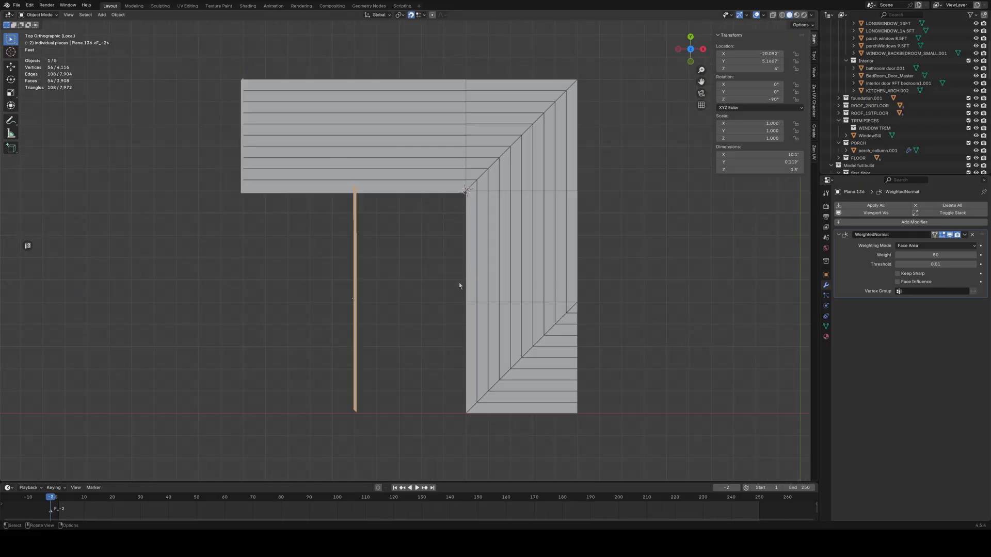
{"action": "scroll", "coordinate": [460, 282], "scroll_direction": "up", "scroll_amount": 6}
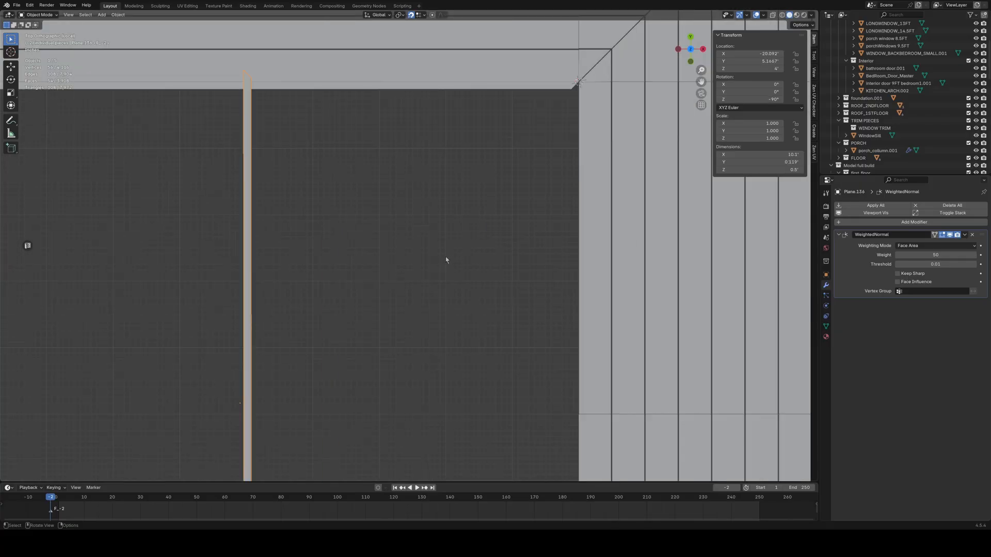
{"action": "key", "text": "Home"}
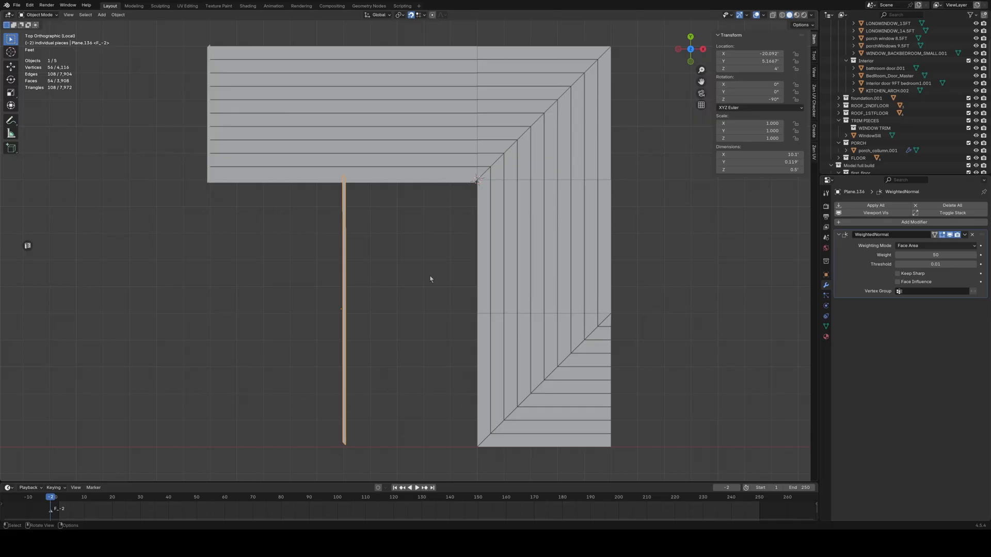
{"action": "middle_click_drag", "start_coordinate": [431, 279], "coordinate": [469, 239]}
{"action": "key", "text": "r"}
{"action": "key", "text": "x"}
{"action": "left_click", "coordinate": [461, 292]}
{"action": "left_click", "coordinate": [96, 439]}
{"action": "type", "text": "180"}
{"action": "key", "text": "Return"}
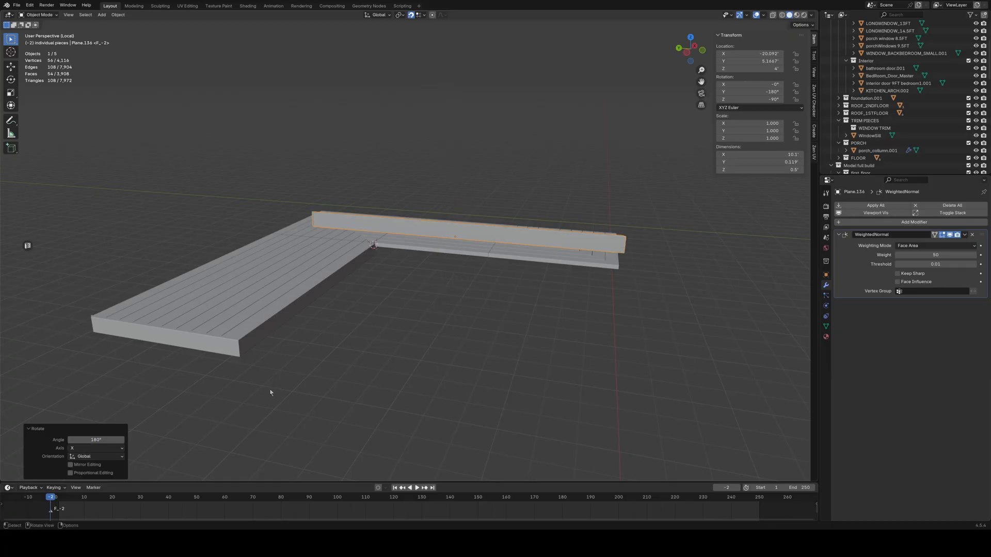
Step: In top view, move the trim board along X to -15 ft beside the floor's inner edge
{"action": "key", "text": "KP_7"}
{"action": "key", "text": "g"}
{"action": "key", "text": "x"}
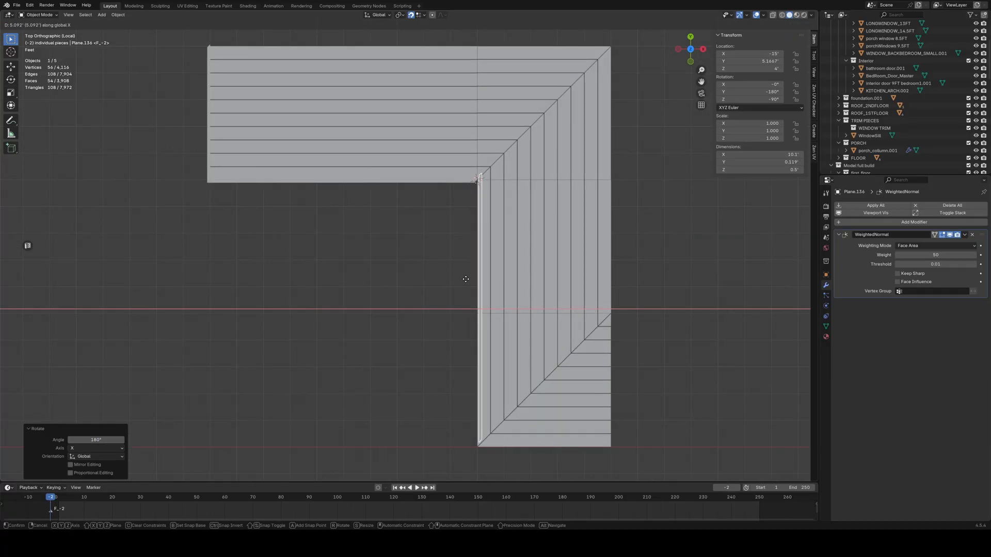
{"action": "left_click", "coordinate": [465, 279]}
Step: Set the trim board's origin to its geometry
{"action": "scroll", "coordinate": [580, 186], "scroll_direction": "up", "scroll_amount": 5}
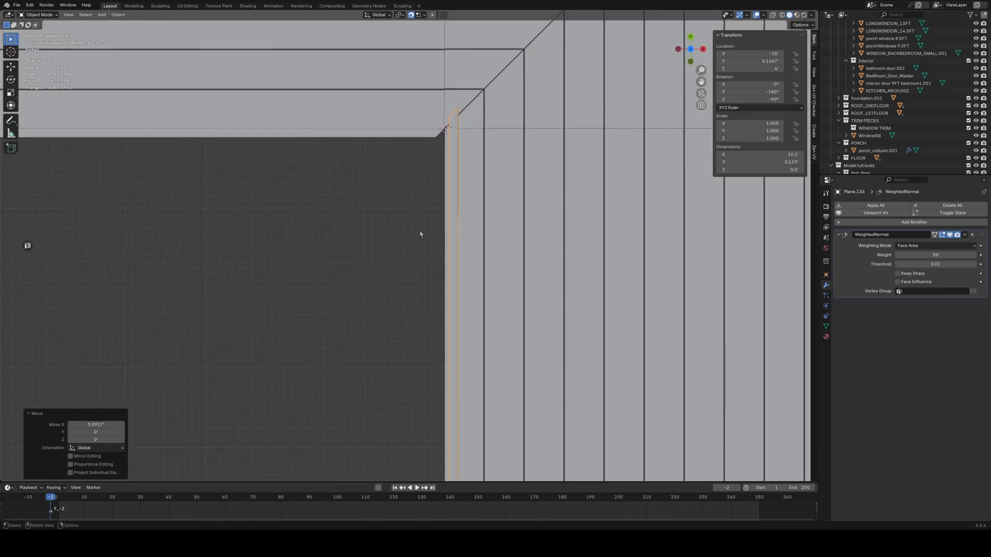
{"action": "right_click", "coordinate": [447, 253]}
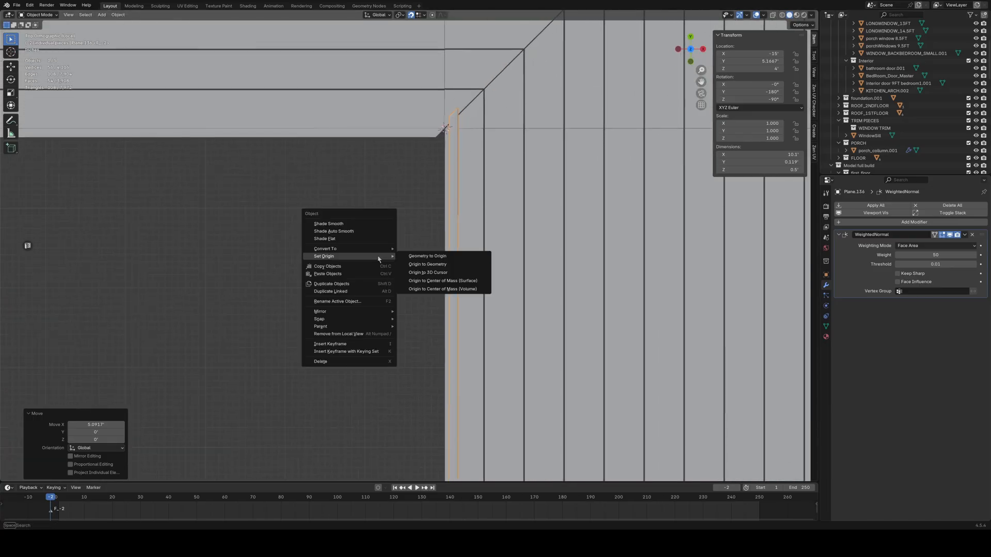
{"action": "left_click", "coordinate": [442, 270]}
Step: Slide the trim board along the floor's inner edge to Y 4.95 ft and X -15.05 ft so its mitre meets the corner
{"action": "scroll", "coordinate": [461, 148], "scroll_direction": "up", "scroll_amount": 5}
{"action": "middle_click_drag", "start_coordinate": [463, 148], "coordinate": [387, 313], "text": "shift"}
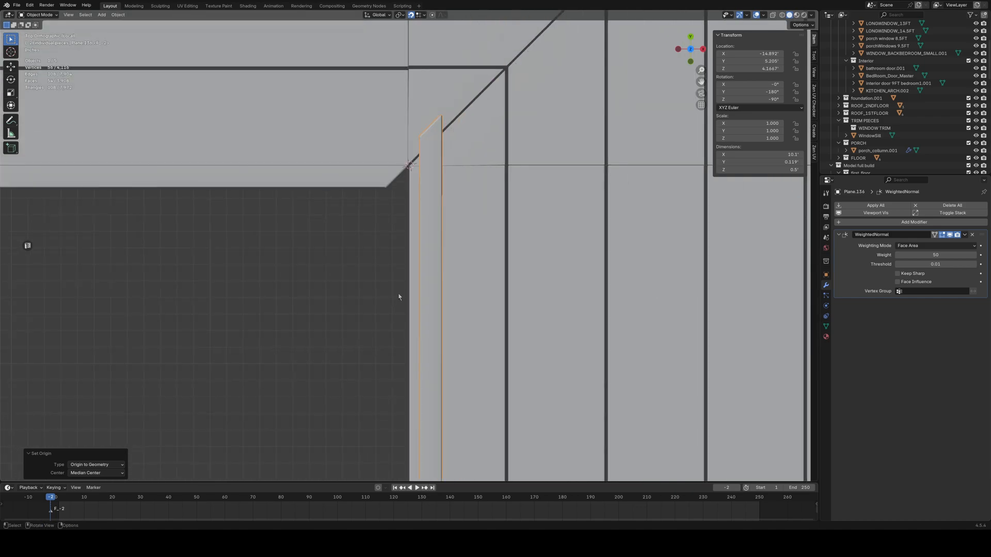
{"action": "key", "text": "g"}
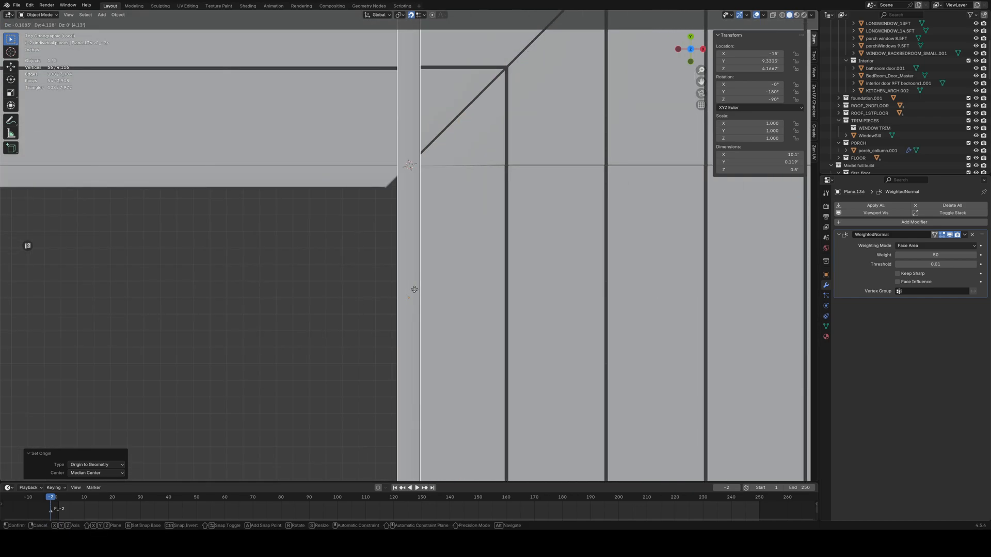
{"action": "key", "text": "y"}
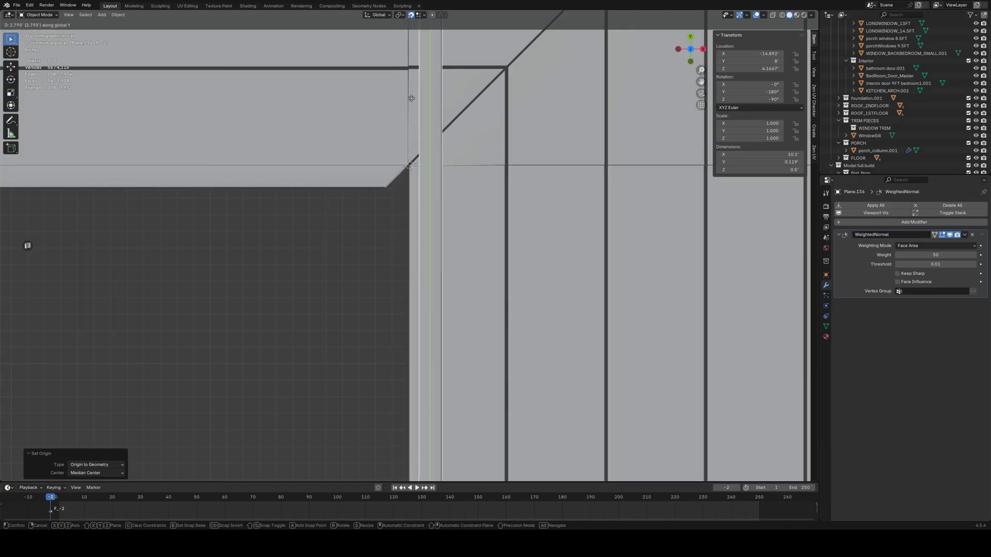
{"action": "left_click", "coordinate": [450, 227]}
{"action": "key", "text": "g"}
{"action": "key", "text": "x"}
{"action": "left_click", "coordinate": [398, 240]}
Step: Lower the trim board along Z to 1.75 ft so it lines up with the edge of the neighbouring floor section
{"action": "middle_click_drag", "start_coordinate": [397, 243], "coordinate": [428, 264]}
{"action": "key", "text": "KP_1"}
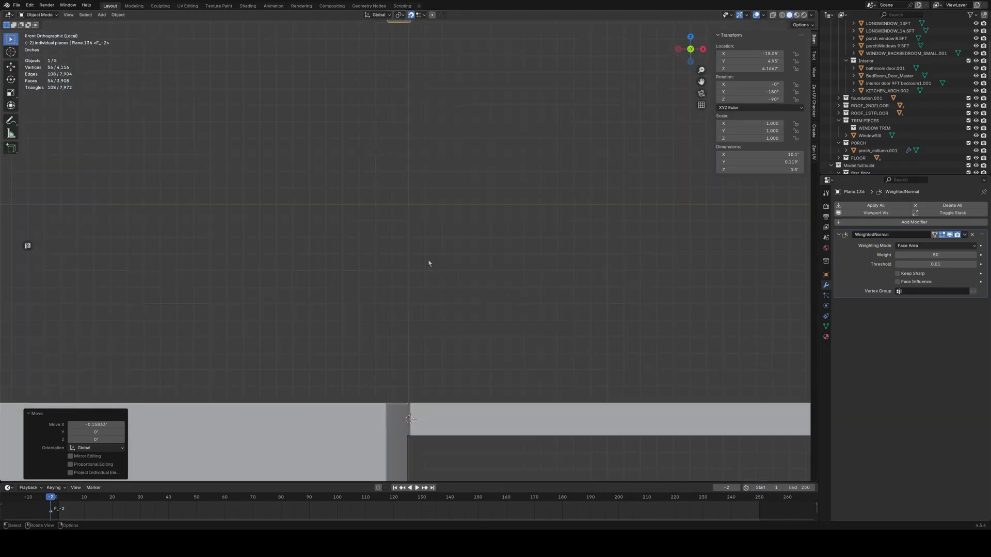
{"action": "scroll", "coordinate": [519, 291], "scroll_direction": "down", "scroll_amount": 3}
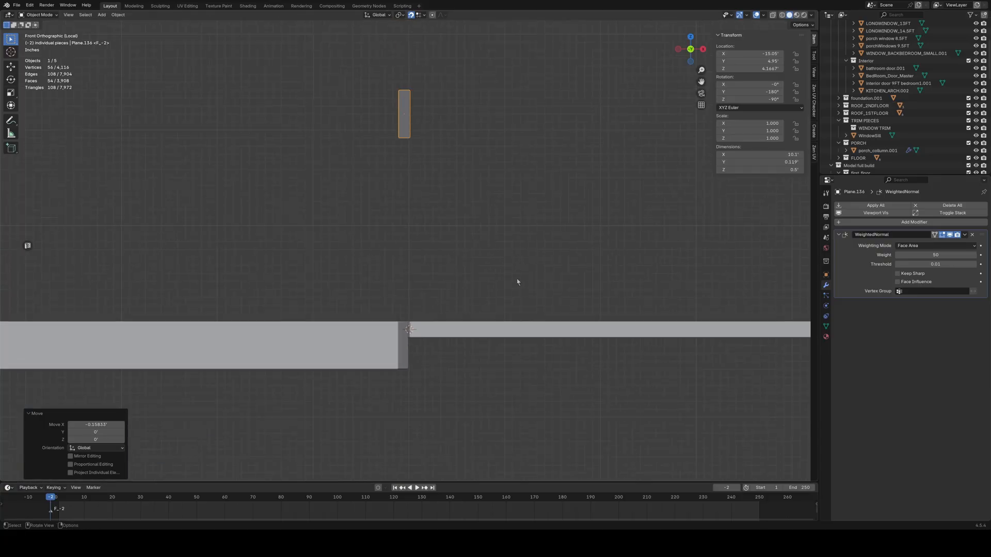
{"action": "key", "text": "KP_3"}
{"action": "key", "text": "g"}
{"action": "key", "text": "z"}
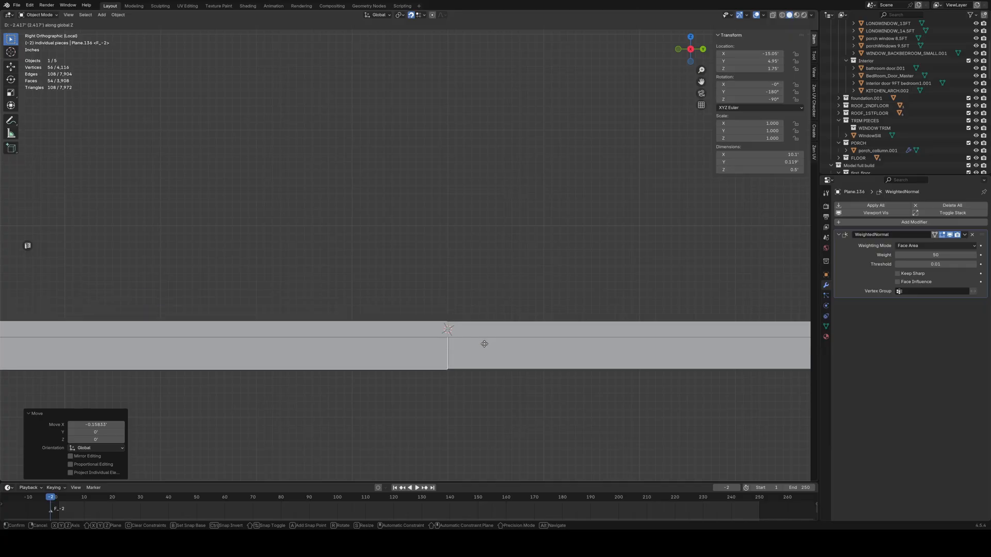
{"action": "left_click", "coordinate": [484, 343]}
Step: Select the planked floor section next to the mitred corner, frame it and leave local view
{"action": "middle_click_drag", "start_coordinate": [455, 274], "coordinate": [374, 274]}
{"action": "scroll", "coordinate": [360, 231], "scroll_direction": "up", "scroll_amount": 4}
{"action": "left_click", "coordinate": [357, 239]}
{"action": "left_click", "coordinate": [372, 237]}
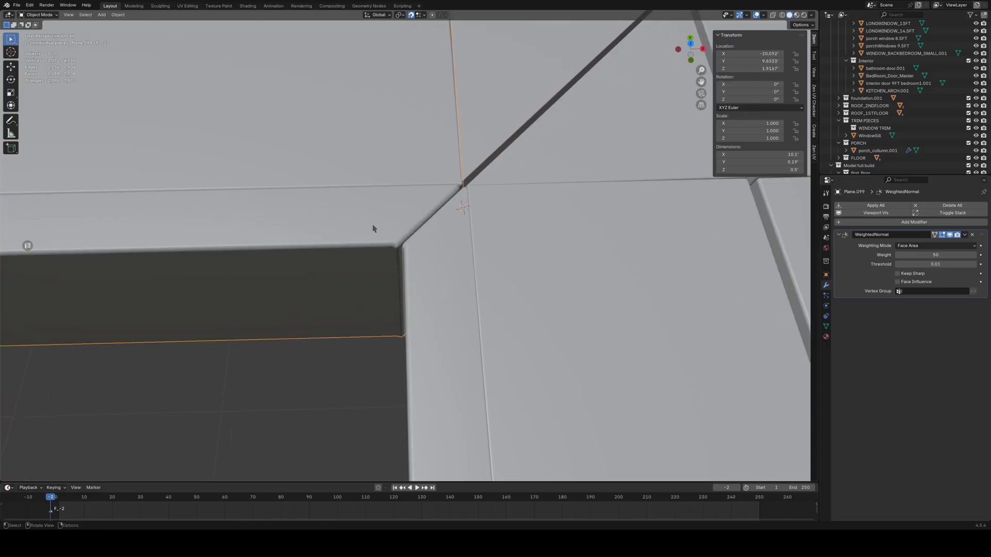
{"action": "key", "text": "KP_Decimal"}
{"action": "key", "text": "KP_Divide"}
Step: Examine the porch floor around the house, selecting the plain square tiles and the long planked section to compare them
{"action": "left_click", "coordinate": [624, 330]}
{"action": "mouse_move", "coordinate": [624, 330]}
{"action": "middle_mouse_down"}
{"action": "mouse_move", "coordinate": [640, 323]}
{"action": "mouse_move", "coordinate": [625, 325]}
{"action": "middle_mouse_up"}
{"action": "left_click", "coordinate": [573, 264]}
{"action": "left_click", "coordinate": [604, 232], "text": "shift"}
{"action": "middle_click_drag", "start_coordinate": [688, 323], "coordinate": [656, 323]}
{"action": "middle_click_drag", "start_coordinate": [730, 323], "coordinate": [644, 330], "text": "shift"}
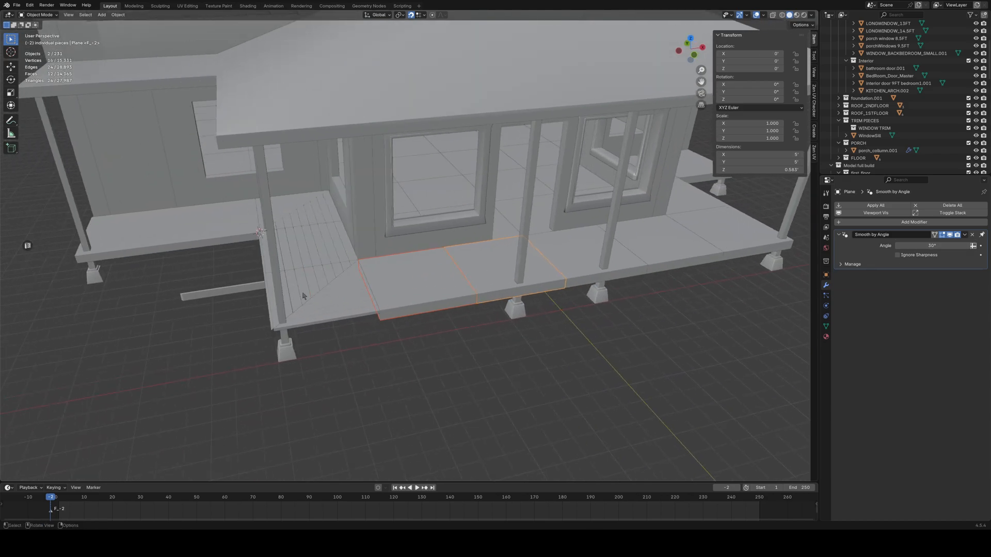
{"action": "left_click", "coordinate": [151, 235]}
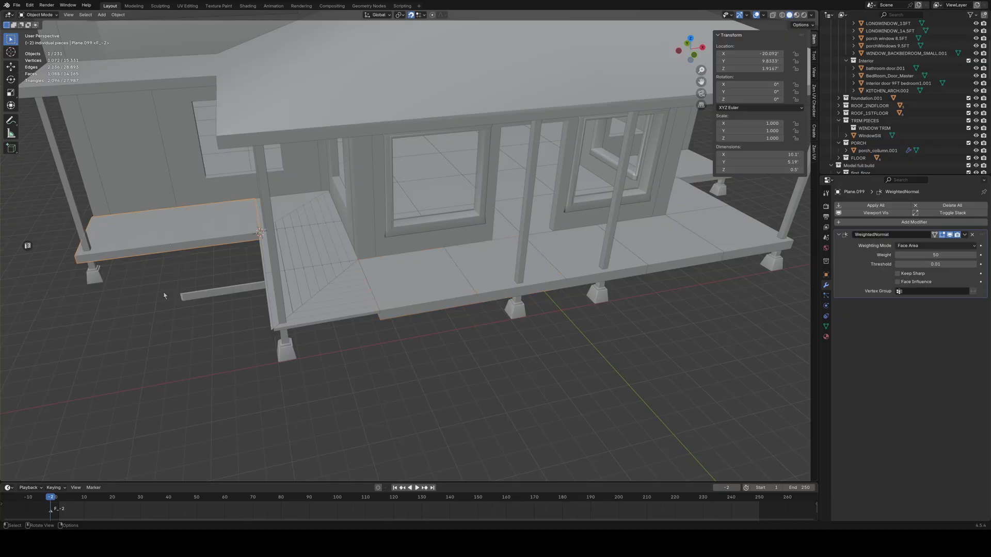
{"action": "middle_click_drag", "start_coordinate": [164, 295], "coordinate": [88, 305], "text": "shift"}
{"action": "middle_click_drag", "start_coordinate": [636, 287], "coordinate": [460, 320]}
{"action": "scroll", "coordinate": [575, 287], "scroll_direction": "down", "scroll_amount": 2}
Step: Select the mitred 5 ft corner floor piece beside the house and collapse the individual pieces subcollections except PORCH in the Outliner
{"action": "left_click", "coordinate": [717, 268]}
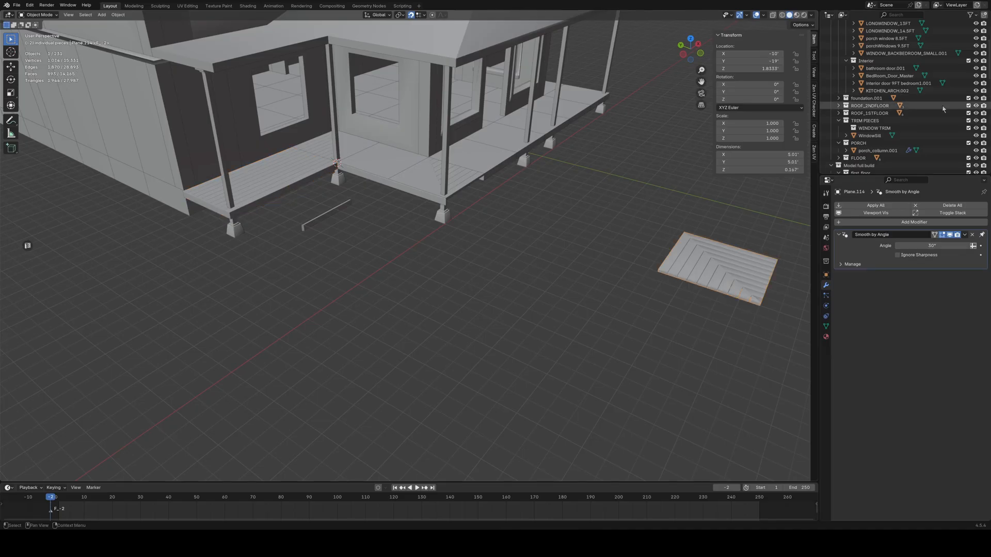
{"action": "scroll", "coordinate": [909, 93], "scroll_direction": "up", "scroll_amount": 5}
{"action": "left_click", "coordinate": [831, 39]}
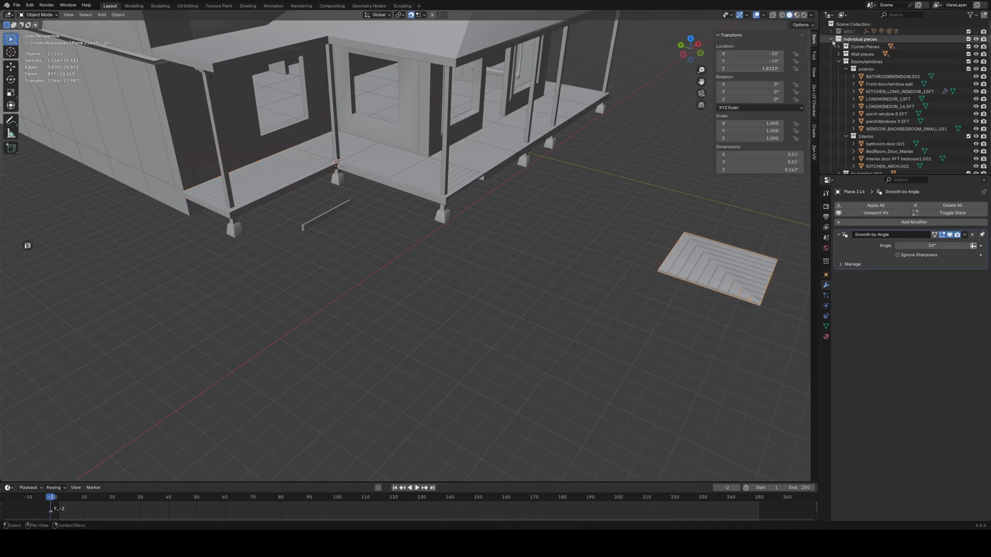
{"action": "left_click", "coordinate": [831, 40]}
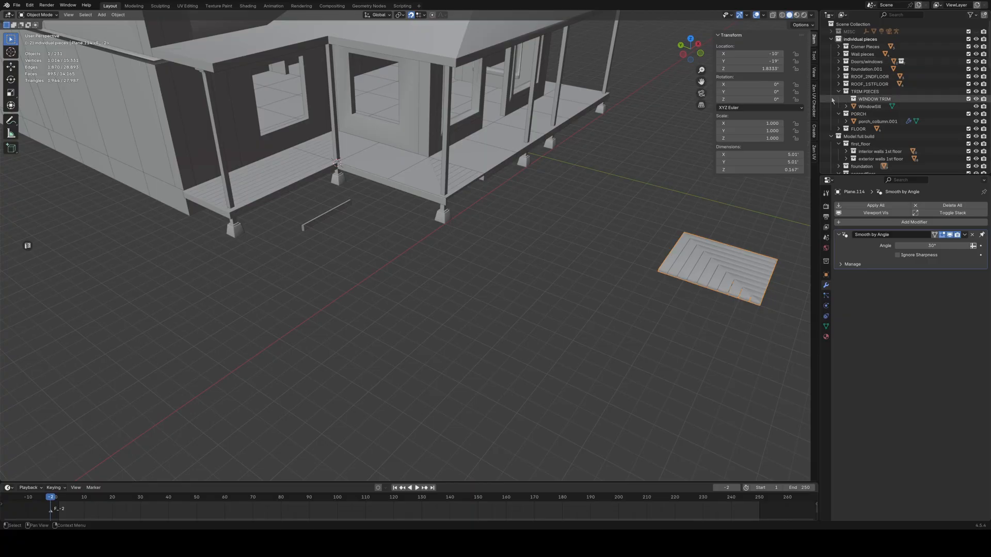
{"action": "left_click", "coordinate": [839, 91]}
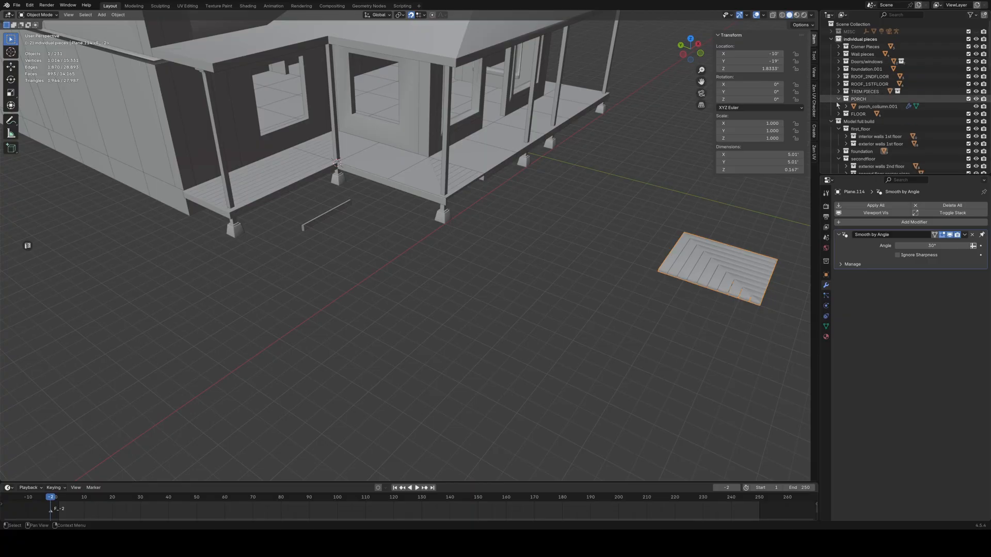
Step: Create a new collection inside PORCH and name it "porch floor (geometry)"
{"action": "left_click", "coordinate": [859, 100]}
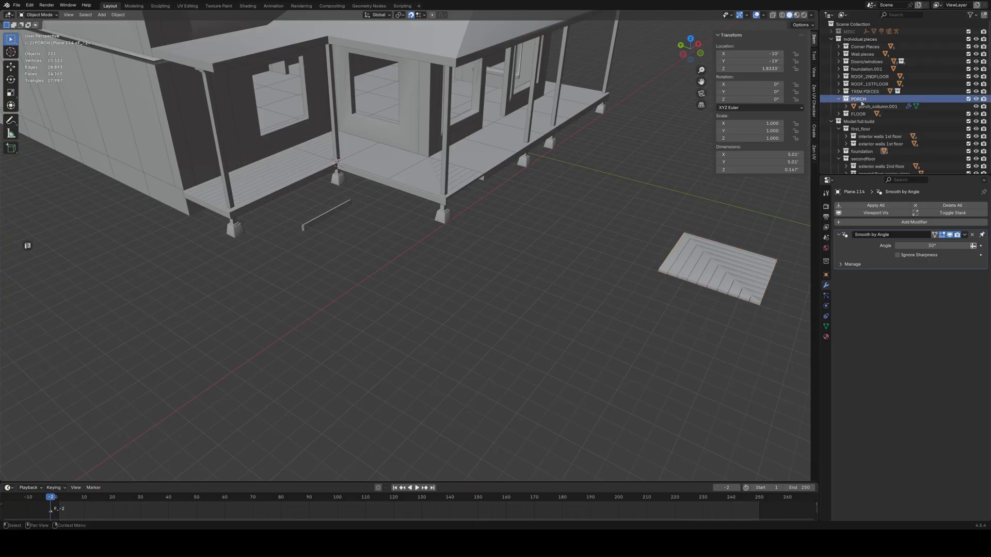
{"action": "left_click", "coordinate": [983, 15]}
{"action": "double_click", "coordinate": [868, 107]}
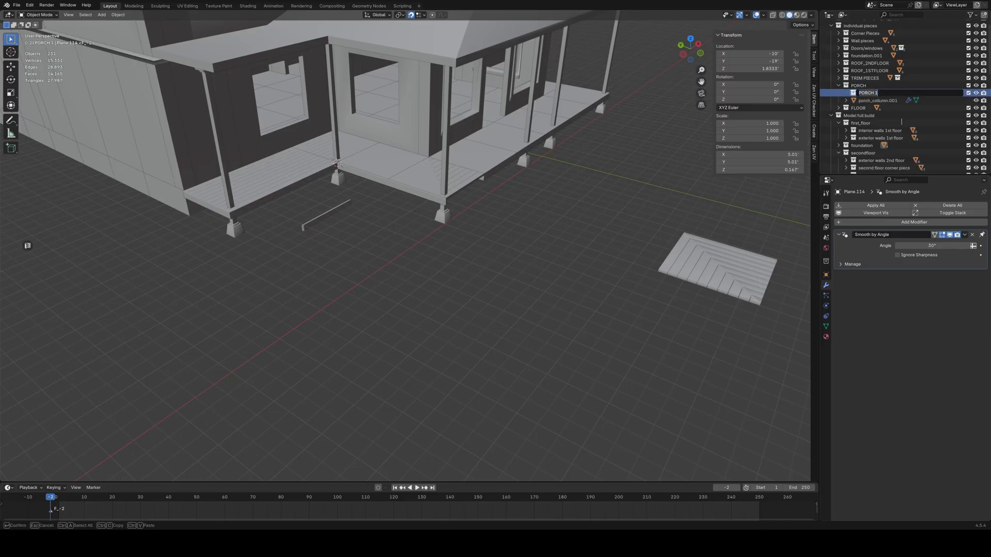
{"action": "type", "text": "porch floor"}
{"action": "key", "text": "Return"}
{"action": "double_click", "coordinate": [877, 93]}
{"action": "key", "text": "Return"}
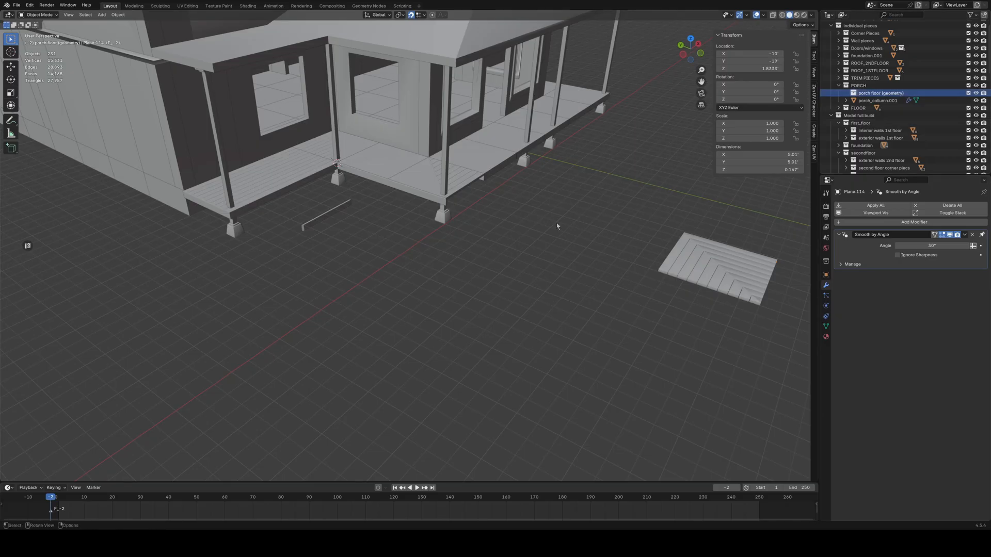
Step: Select the mitred corner floor piece beside the house and rename it "5x5 porch section"
{"action": "scroll", "coordinate": [540, 228], "scroll_direction": "up", "scroll_amount": 1}
{"action": "left_click", "coordinate": [743, 269]}
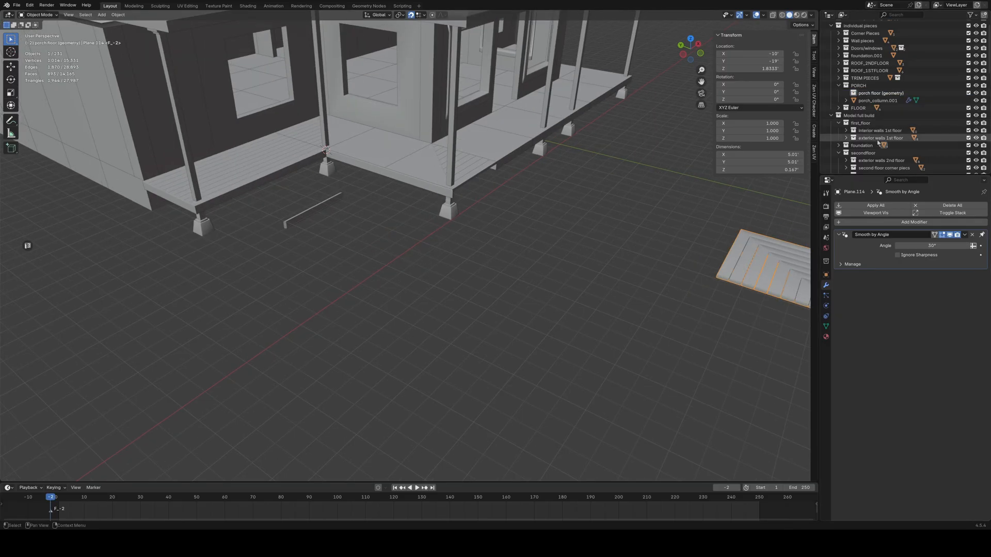
{"action": "key", "text": "KP_Decimal"}
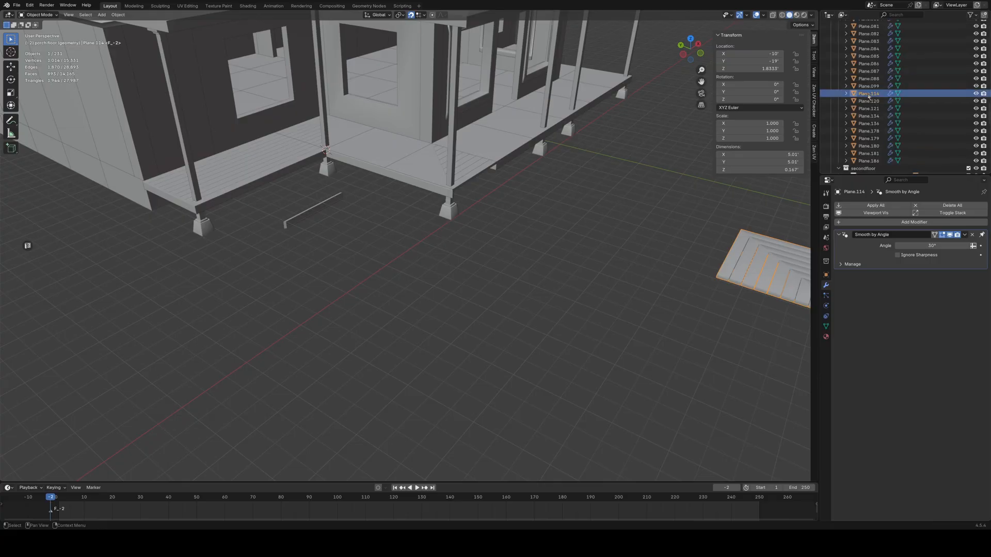
{"action": "key", "text": "F2"}
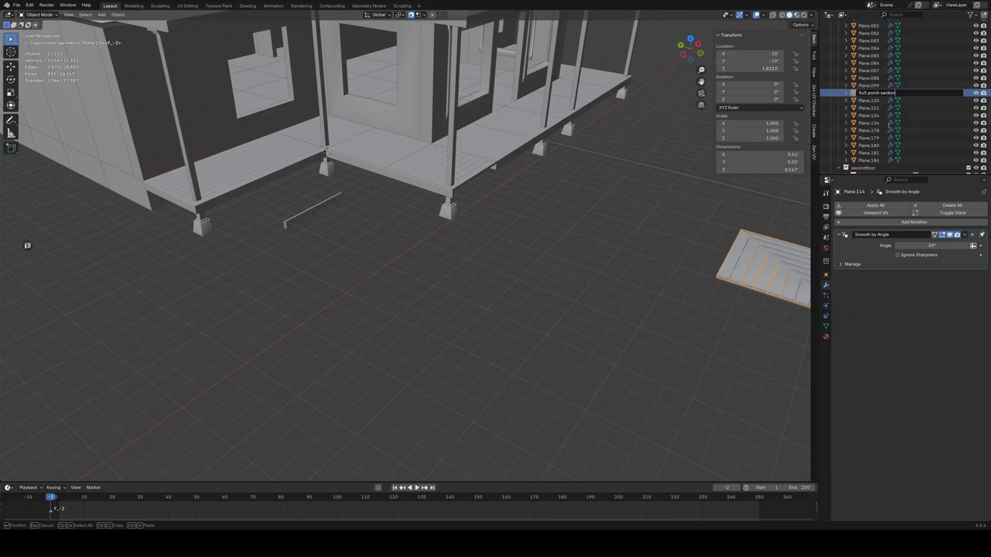
{"action": "key", "text": "Return"}
Step: Move the 5x5 porch section object from the foundation collection into "porch floor (geometry)"
{"action": "scroll", "coordinate": [888, 132], "scroll_direction": "down", "scroll_amount": 1}
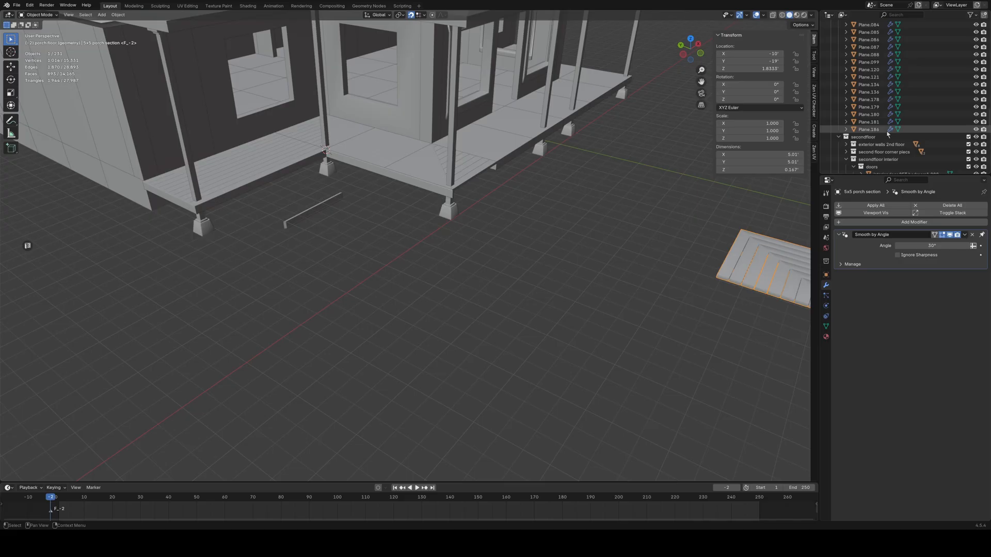
{"action": "scroll", "coordinate": [888, 133], "scroll_direction": "up", "scroll_amount": 10}
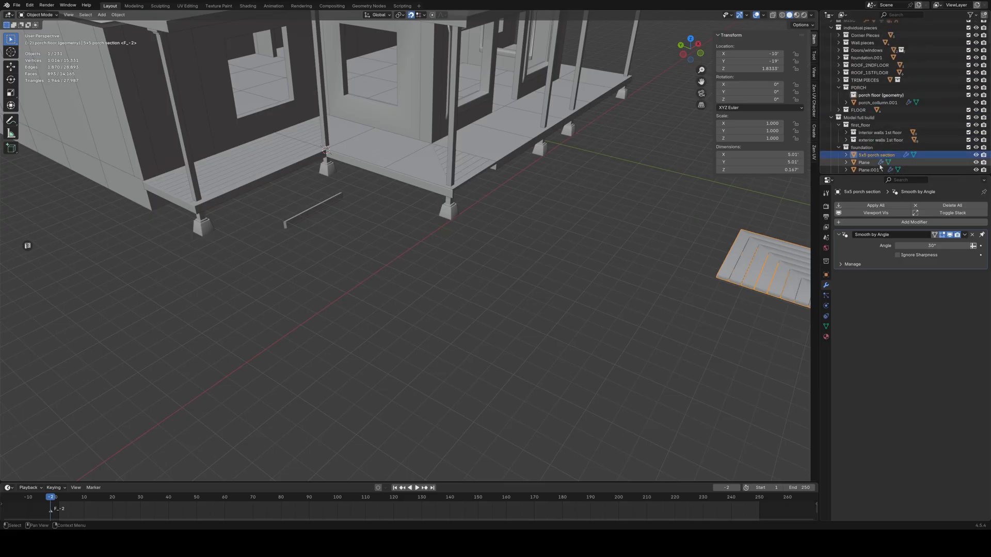
{"action": "left_click_drag", "start_coordinate": [875, 157], "coordinate": [880, 97]}
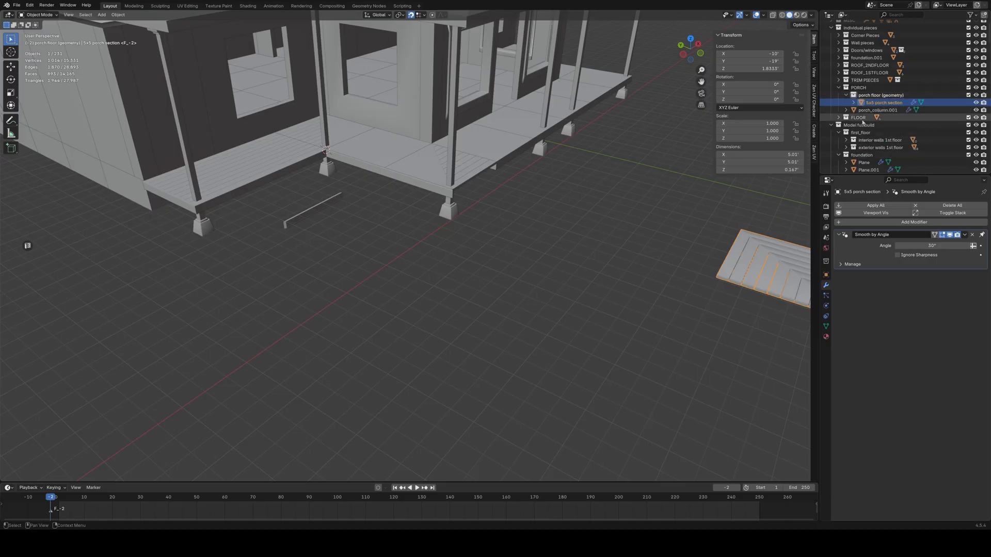
Step: Select the long planked porch floor section and check its exact Y dimension
{"action": "left_click", "coordinate": [266, 164]}
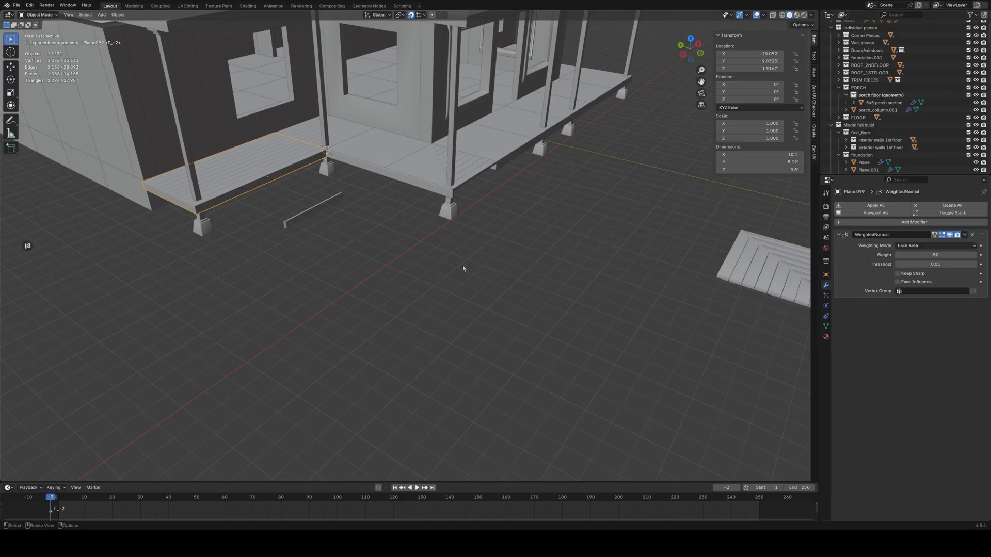
{"action": "left_click", "coordinate": [772, 162]}
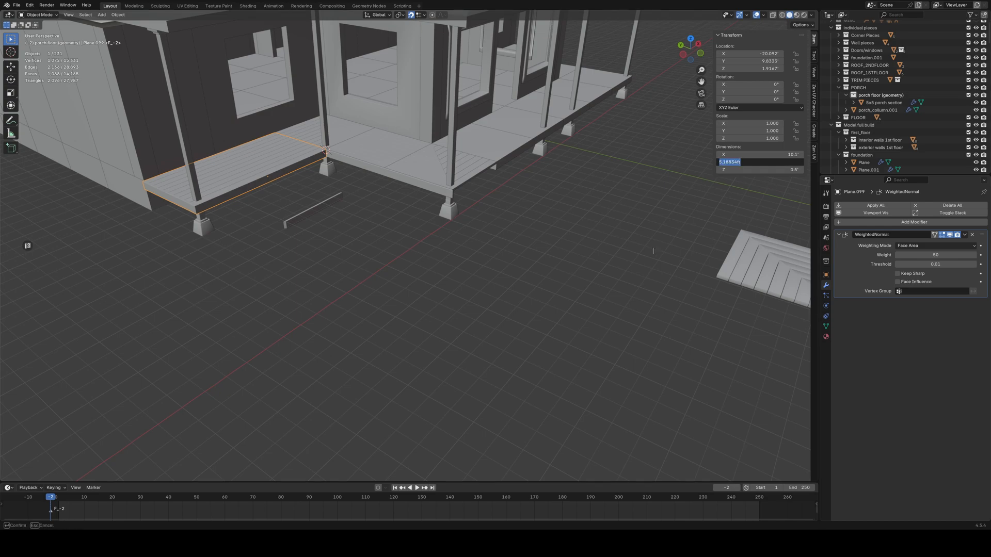
{"action": "key", "text": "Return"}
{"action": "middle_click_drag", "start_coordinate": [309, 307], "coordinate": [645, 343]}
{"action": "middle_click_drag", "start_coordinate": [703, 310], "coordinate": [385, 292]}
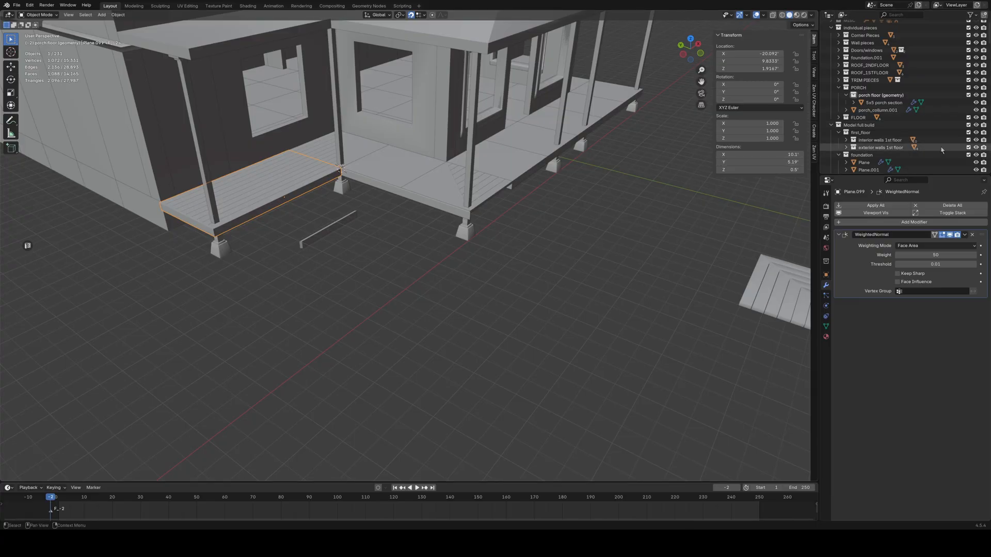
{"action": "key", "text": "period"}
{"action": "double_click", "coordinate": [869, 93]}
{"action": "left_click", "coordinate": [339, 302]}
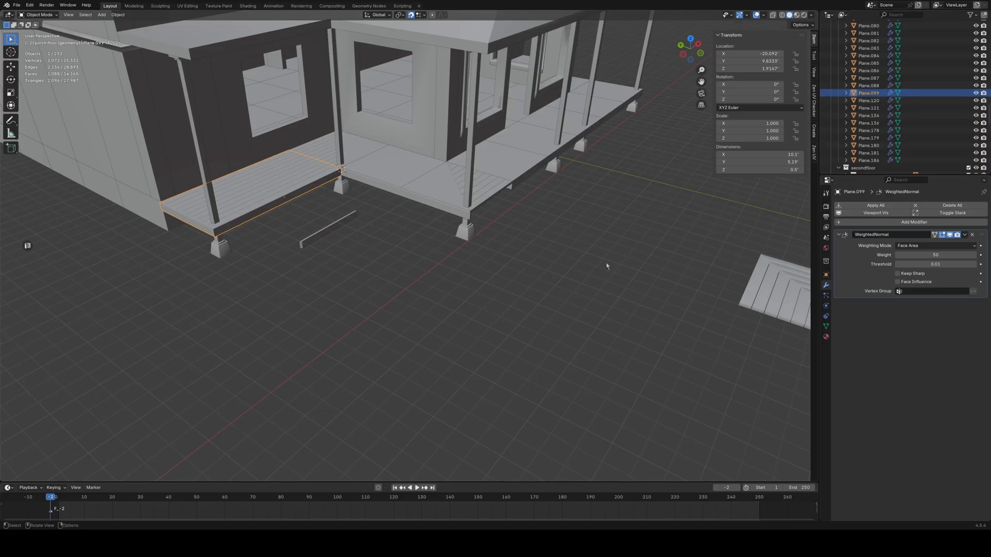
Step: Duplicate the long planked floor section and place the copy in front of the house at X -20 ft, Y -1 ft, Z 0
{"action": "key", "text": "shift+d"}
{"action": "left_click", "coordinate": [432, 285]}
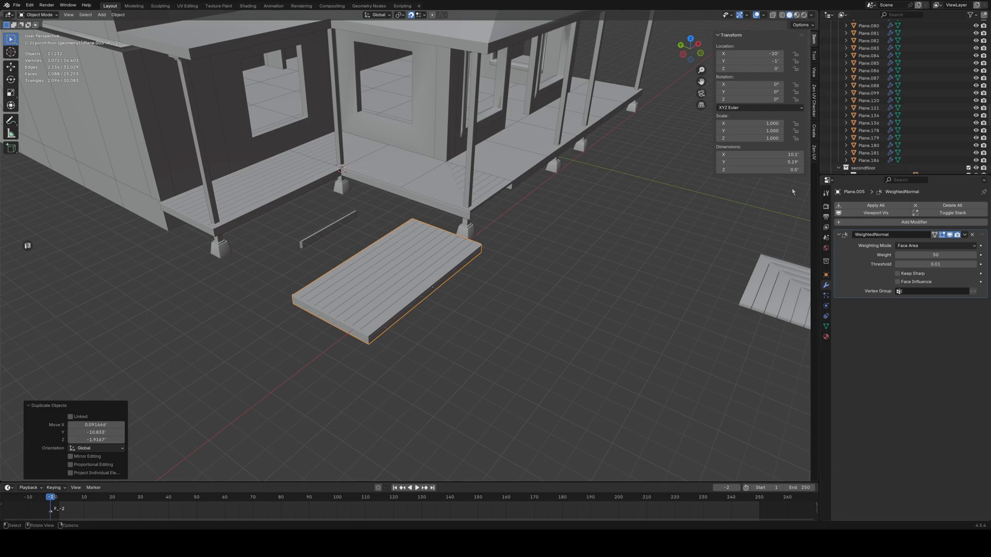
{"action": "scroll", "coordinate": [872, 93], "scroll_direction": "up", "scroll_amount": 15}
Step: In Edit Mode with face selection, select the copy's hidden inner trim face and the bottom faces of all its planks
{"action": "middle_click_drag", "start_coordinate": [655, 216], "coordinate": [564, 277]}
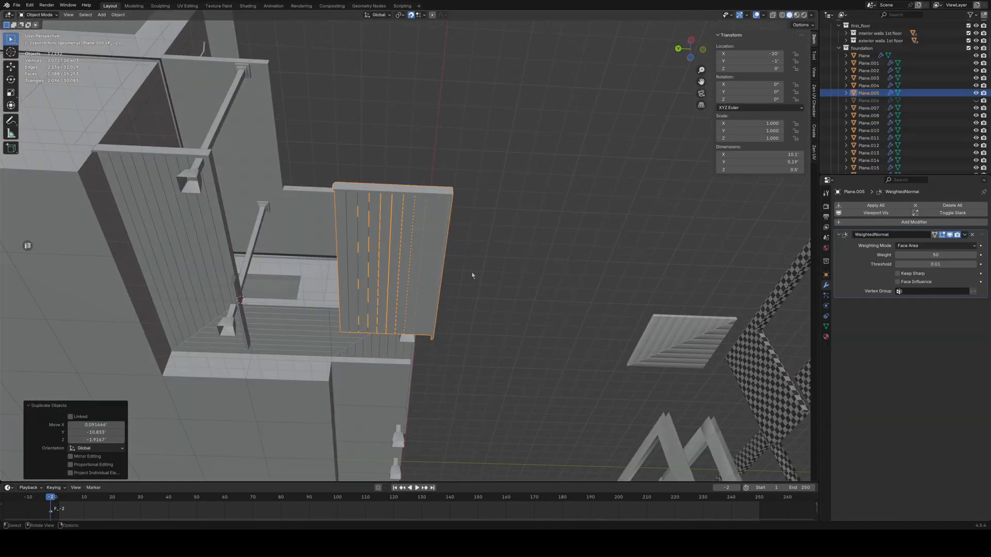
{"action": "key", "text": "Tab"}
{"action": "scroll", "coordinate": [460, 298], "scroll_direction": "up", "scroll_amount": 5}
{"action": "middle_click_drag", "start_coordinate": [445, 307], "coordinate": [475, 315]}
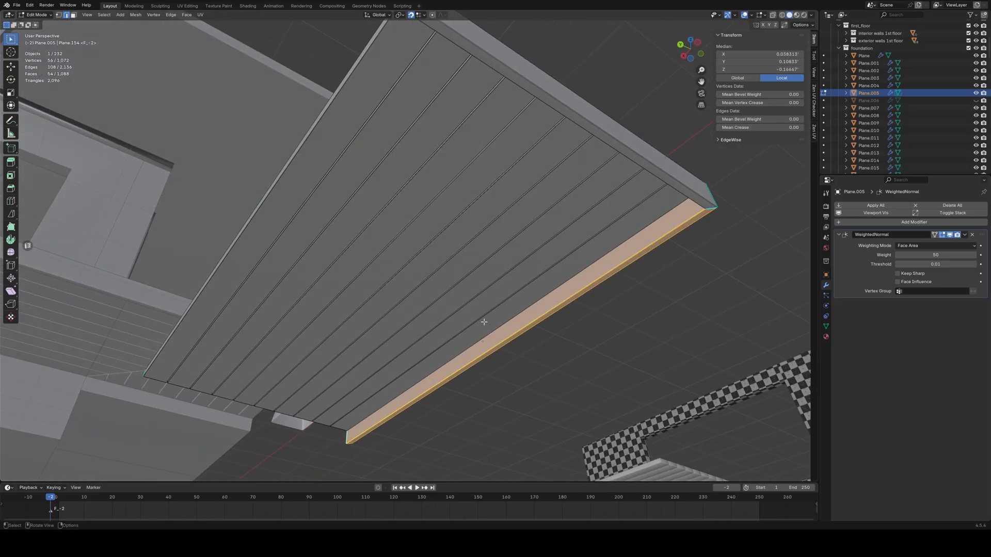
{"action": "left_click", "coordinate": [538, 309]}
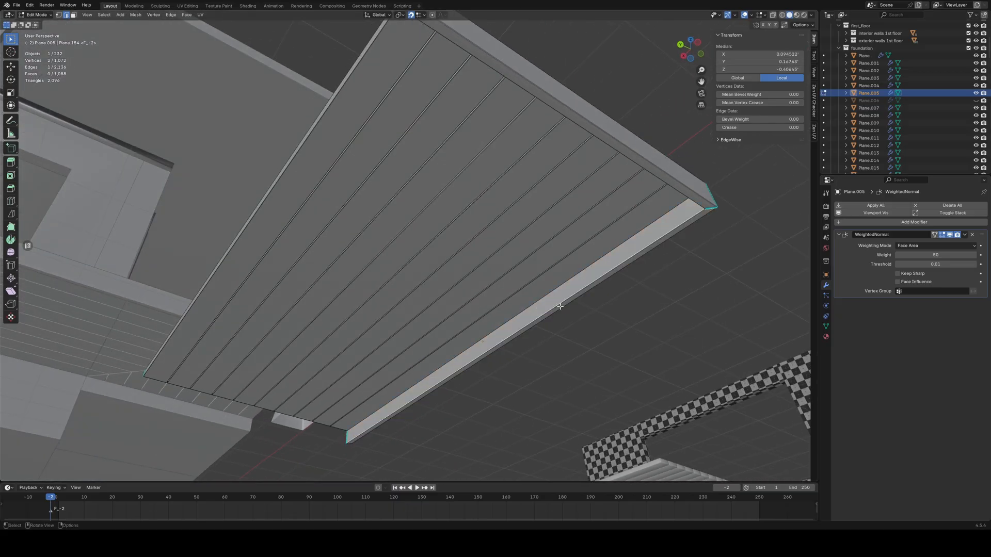
{"action": "key", "text": "3"}
{"action": "left_click", "coordinate": [547, 297]}
{"action": "middle_click_drag", "start_coordinate": [546, 296], "coordinate": [511, 295]}
{"action": "left_click", "coordinate": [508, 253], "text": "shift"}
{"action": "left_click", "coordinate": [467, 251], "text": "shift"}
{"action": "left_click", "coordinate": [429, 253], "text": "shift"}
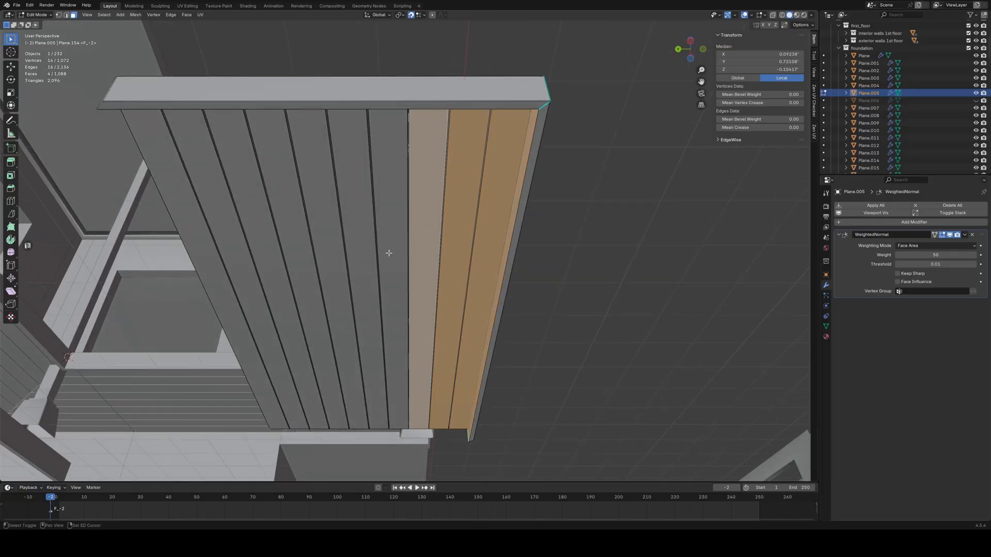
{"action": "left_click", "coordinate": [389, 255], "text": "shift"}
{"action": "left_click", "coordinate": [364, 256], "text": "shift"}
{"action": "left_click", "coordinate": [330, 262], "text": "shift"}
{"action": "left_click", "coordinate": [302, 264], "text": "shift"}
{"action": "left_click", "coordinate": [268, 265], "text": "shift"}
{"action": "left_click", "coordinate": [240, 269], "text": "shift"}
{"action": "left_click", "coordinate": [214, 270], "text": "shift"}
Step: Add the remaining hidden trim faces to the selection, using wireframe display, and delete all the selected faces
{"action": "middle_click_drag", "start_coordinate": [214, 270], "coordinate": [572, 238]}
{"action": "left_click", "coordinate": [532, 394], "text": "shift"}
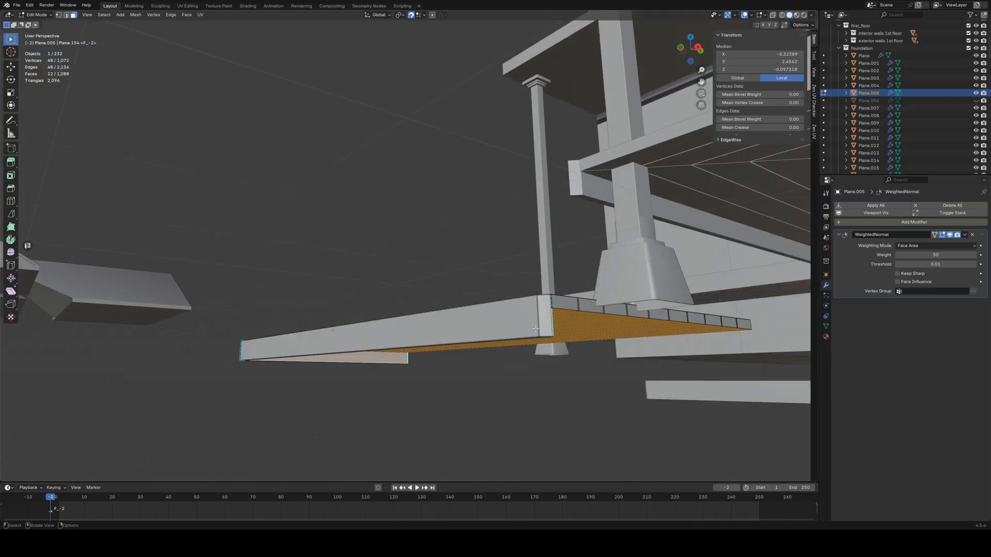
{"action": "middle_click_drag", "start_coordinate": [352, 330], "coordinate": [610, 372]}
{"action": "scroll", "coordinate": [610, 372], "scroll_direction": "up", "scroll_amount": 5}
{"action": "scroll", "coordinate": [610, 373], "scroll_direction": "down", "scroll_amount": 3}
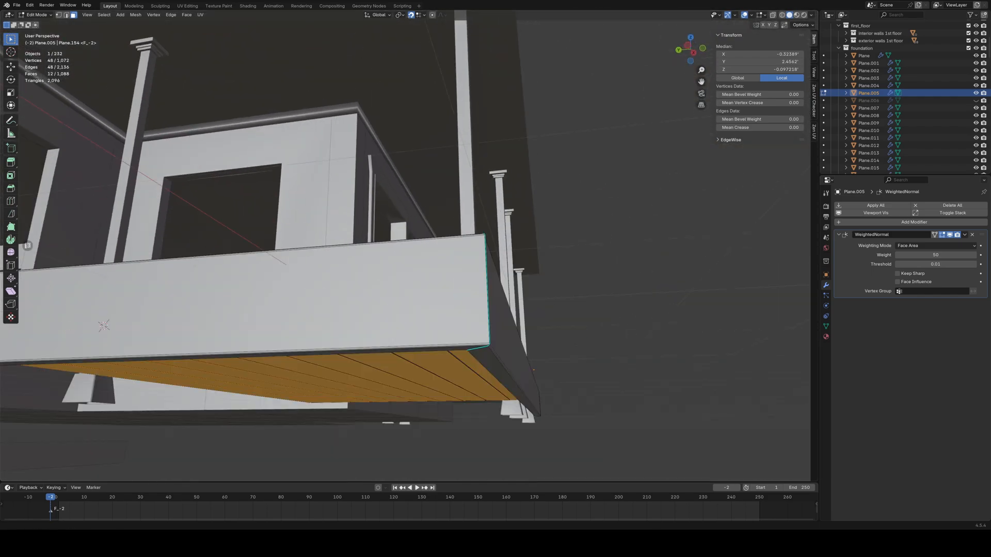
{"action": "left_click", "coordinate": [782, 15]}
{"action": "left_click", "coordinate": [489, 288], "text": "shift"}
{"action": "middle_click_drag", "start_coordinate": [521, 270], "coordinate": [533, 355]}
{"action": "left_click", "coordinate": [600, 351], "text": "shift"}
{"action": "right_click", "coordinate": [659, 351]}
{"action": "right_click", "coordinate": [635, 457]}
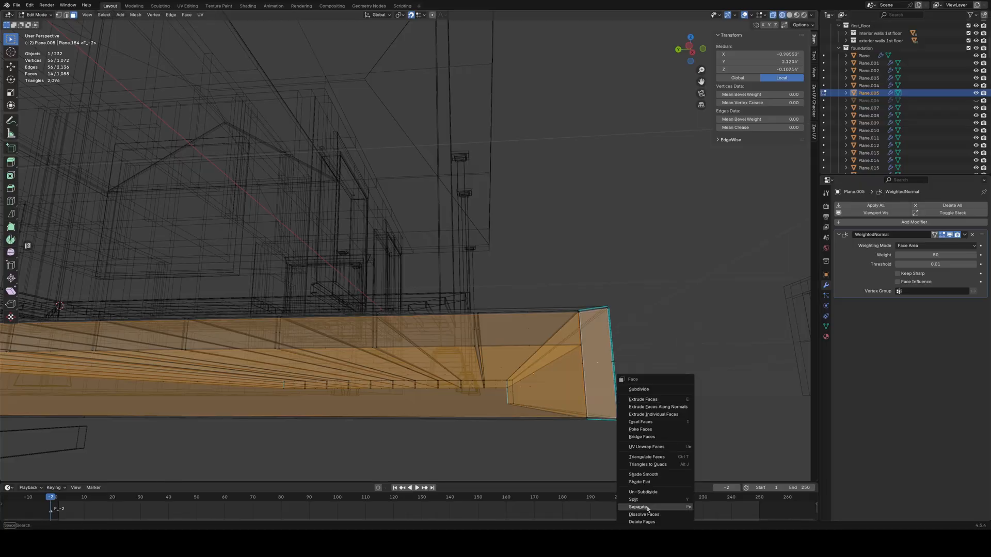
{"action": "left_click", "coordinate": [642, 521]}
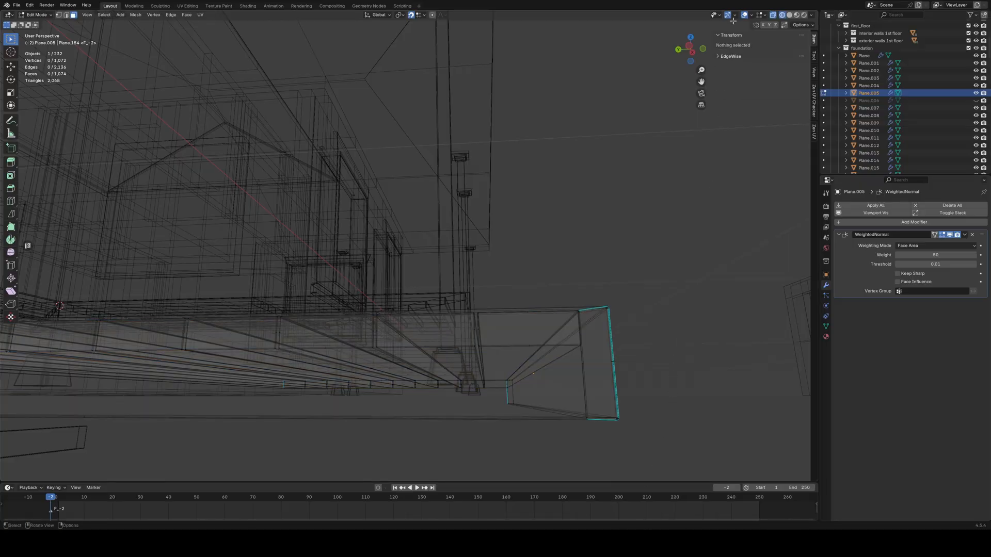
Step: Switch back to solid display and delete the small hidden end face of the trim board on the floor section copy
{"action": "left_click", "coordinate": [790, 15]}
{"action": "middle_click_drag", "start_coordinate": [635, 316], "coordinate": [486, 313]}
{"action": "left_click", "coordinate": [443, 307]}
{"action": "right_click", "coordinate": [444, 307]}
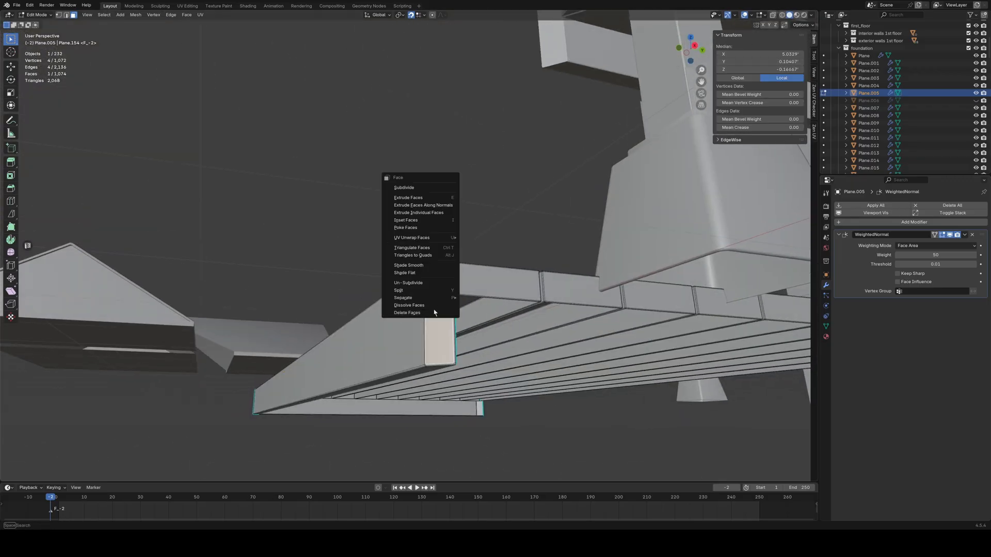
{"action": "left_click", "coordinate": [435, 312]}
{"action": "mouse_move", "coordinate": [370, 230]}
{"action": "middle_mouse_down"}
{"action": "mouse_move", "coordinate": [389, 256]}
{"action": "mouse_move", "coordinate": [360, 244]}
{"action": "middle_mouse_up"}
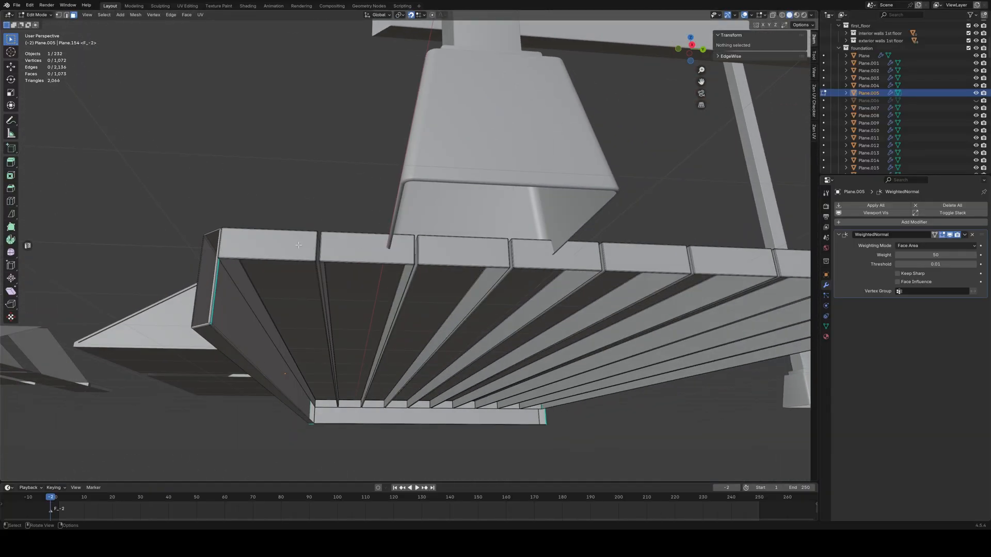
Step: Select the end faces of all ten planks along one end of the floor section copy
{"action": "left_click", "coordinate": [298, 244]}
{"action": "left_click", "coordinate": [367, 249], "text": "shift"}
{"action": "left_click", "coordinate": [464, 252], "text": "shift"}
{"action": "left_click", "coordinate": [556, 255], "text": "shift"}
{"action": "middle_click_drag", "start_coordinate": [556, 255], "coordinate": [658, 294]}
{"action": "left_click", "coordinate": [483, 248], "text": "shift"}
{"action": "scroll", "coordinate": [580, 270], "scroll_direction": "down", "scroll_amount": 4}
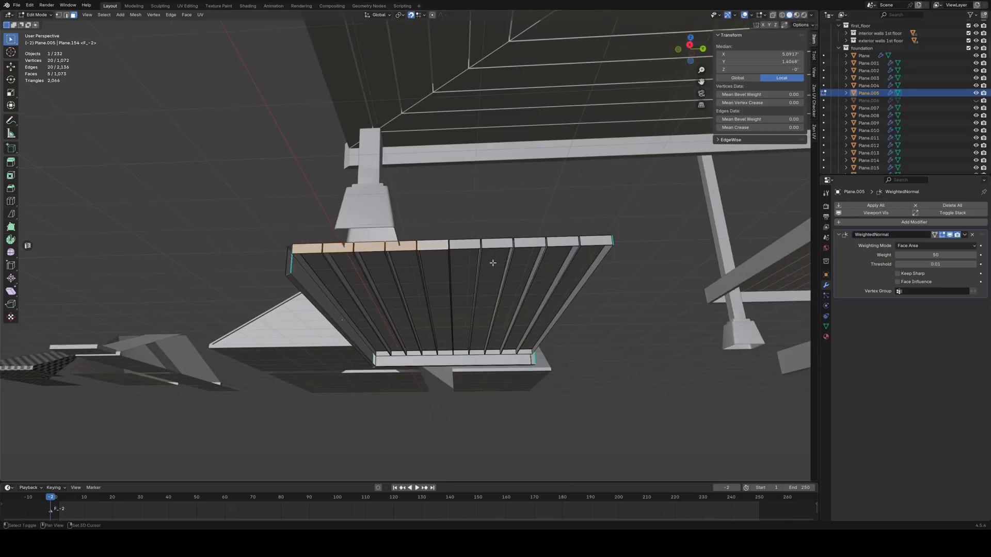
{"action": "left_click", "coordinate": [464, 243], "text": "shift"}
{"action": "left_click", "coordinate": [497, 243], "text": "shift"}
{"action": "left_click", "coordinate": [530, 242], "text": "shift"}
{"action": "left_click", "coordinate": [563, 241], "text": "shift"}
{"action": "left_click", "coordinate": [596, 241], "text": "shift"}
Step: Add the plank end faces at the opposite end of the floor section to the selection, using wireframe display
{"action": "middle_click_drag", "start_coordinate": [596, 240], "coordinate": [511, 336]}
{"action": "key", "text": "alt+z"}
{"action": "key", "text": "b"}
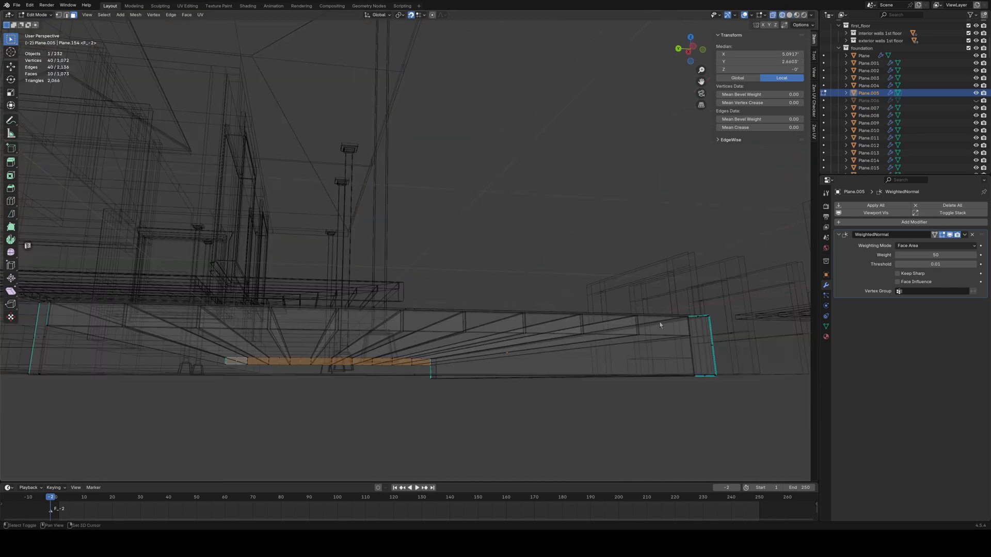
{"action": "left_click_drag", "start_coordinate": [670, 322], "coordinate": [672, 322], "text": "shift"}
{"action": "left_click_drag", "start_coordinate": [604, 328], "coordinate": [617, 321], "text": "shift"}
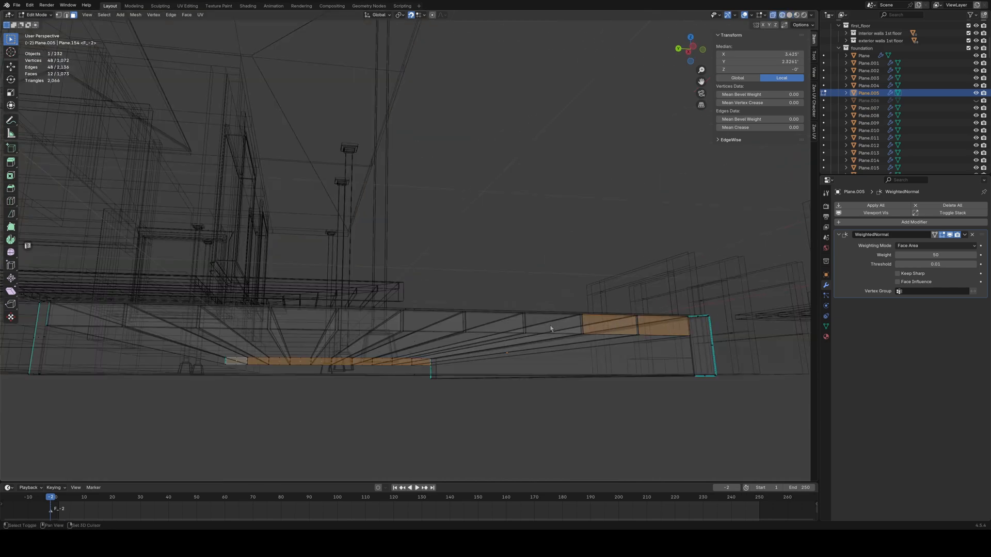
{"action": "left_click", "coordinate": [482, 329], "text": "shift"}
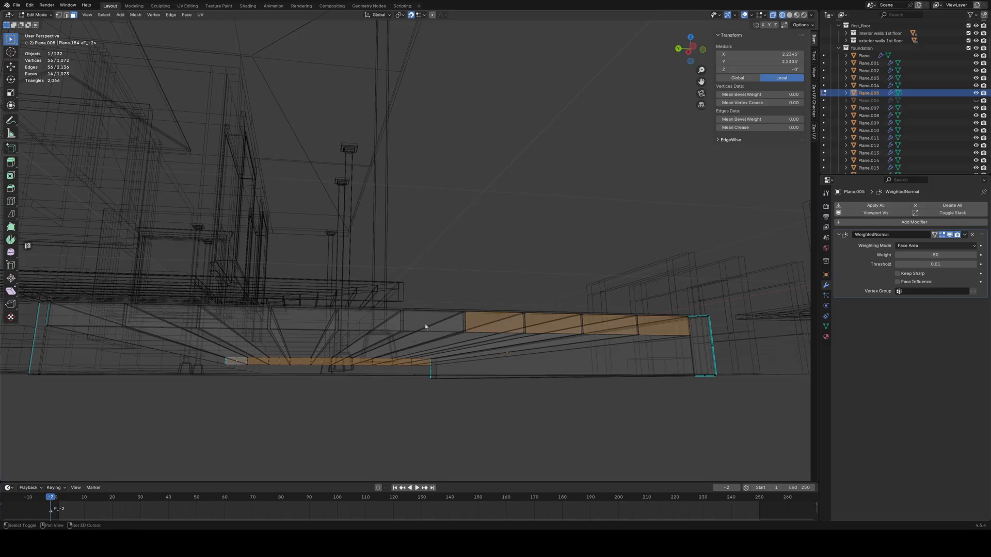
{"action": "left_click", "coordinate": [375, 326], "text": "shift"}
{"action": "left_click", "coordinate": [299, 324], "text": "shift"}
{"action": "middle_click_drag", "start_coordinate": [299, 324], "coordinate": [461, 319], "text": "shift"}
{"action": "left_click", "coordinate": [384, 320], "text": "shift"}
{"action": "left_click", "coordinate": [326, 321], "text": "shift"}
Step: Return to solid display, add the remaining hidden trim face to the selection, and delete all the selected faces
{"action": "mouse_move", "coordinate": [326, 321]}
{"action": "middle_mouse_down"}
{"action": "mouse_move", "coordinate": [459, 315]}
{"action": "mouse_move", "coordinate": [425, 319]}
{"action": "mouse_move", "coordinate": [555, 248]}
{"action": "mouse_move", "coordinate": [531, 228]}
{"action": "mouse_move", "coordinate": [509, 256]}
{"action": "mouse_move", "coordinate": [484, 255]}
{"action": "mouse_move", "coordinate": [475, 274]}
{"action": "mouse_move", "coordinate": [485, 268]}
{"action": "middle_mouse_up"}
{"action": "left_click", "coordinate": [789, 14]}
{"action": "left_click", "coordinate": [433, 349], "text": "shift"}
{"action": "right_click", "coordinate": [549, 194]}
{"action": "left_click", "coordinate": [549, 195]}
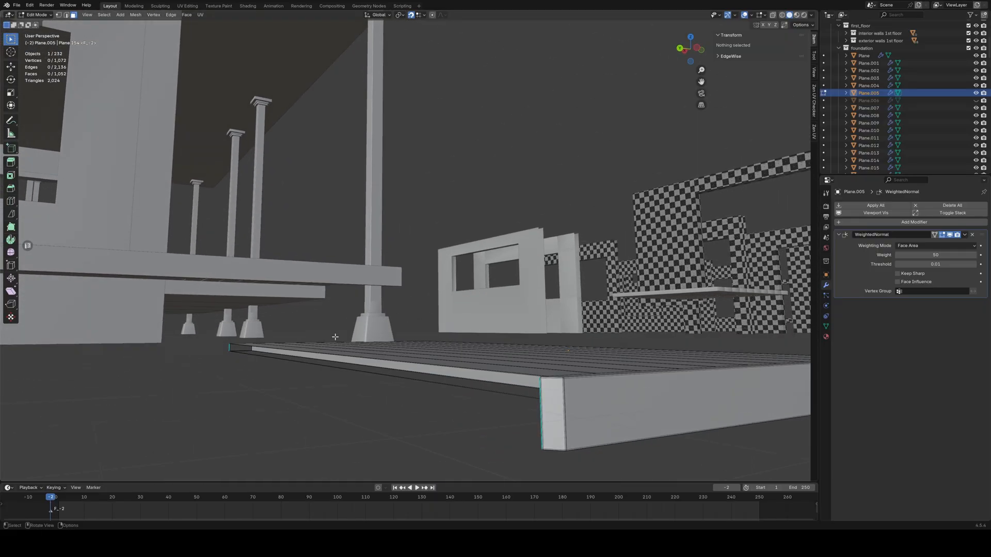
Step: In edge selection mode, try to dissolve the loose edge left beneath the open side of the floor section
{"action": "left_click", "coordinate": [341, 367]}
{"action": "right_click", "coordinate": [312, 400]}
{"action": "left_click", "coordinate": [276, 516]}
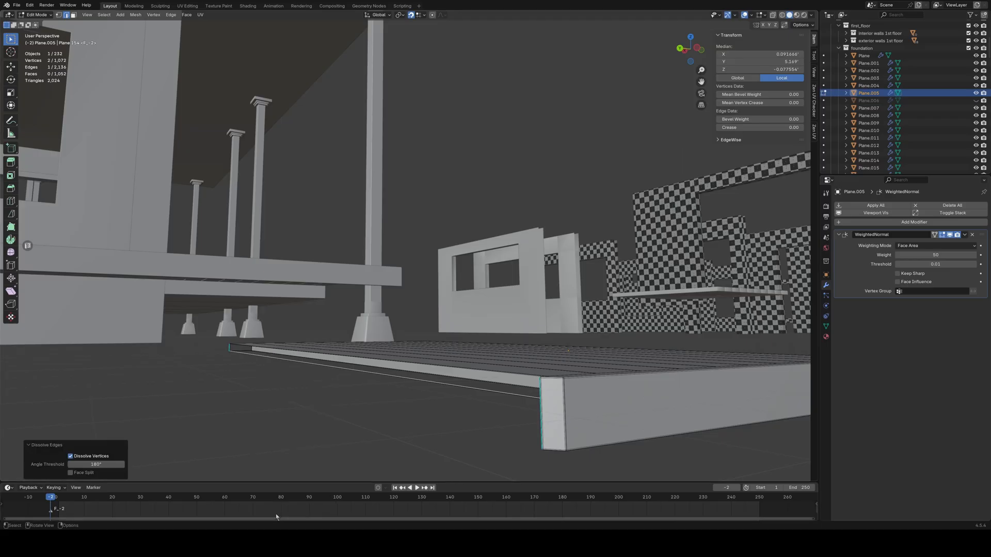